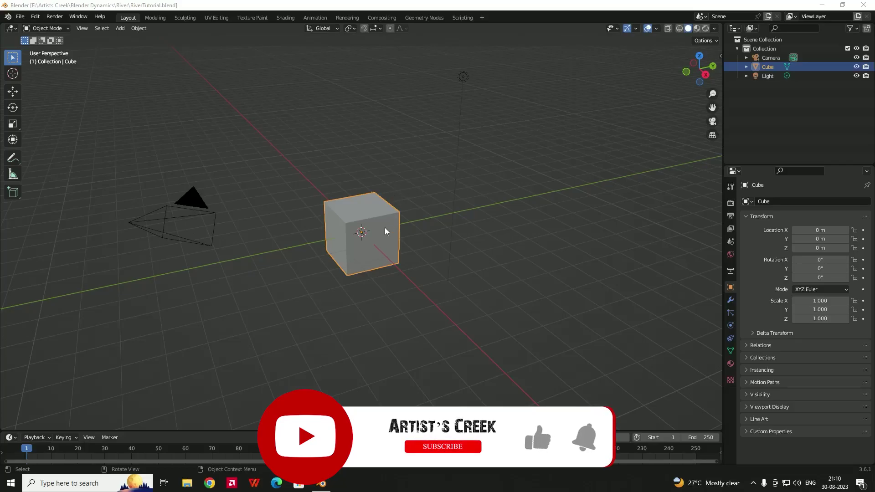
Delete the default cube from the scene.
click(364, 285)
click(364, 264)
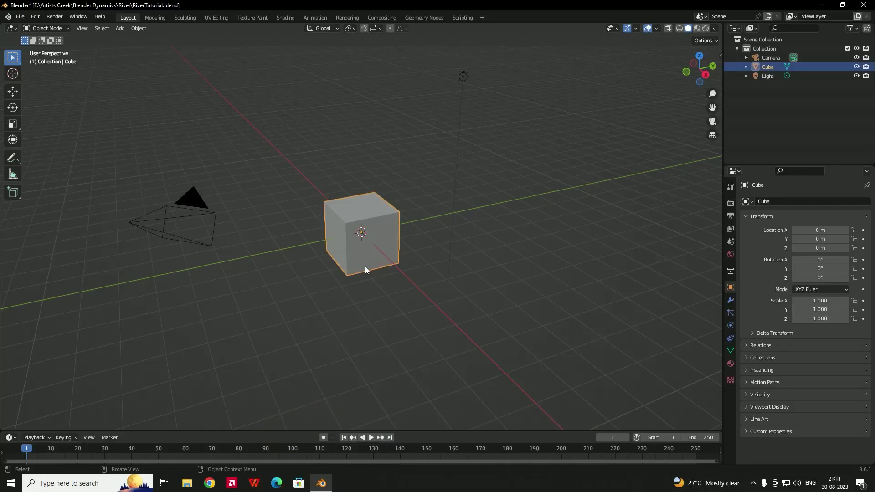
key(Delete)
key(shift+a)
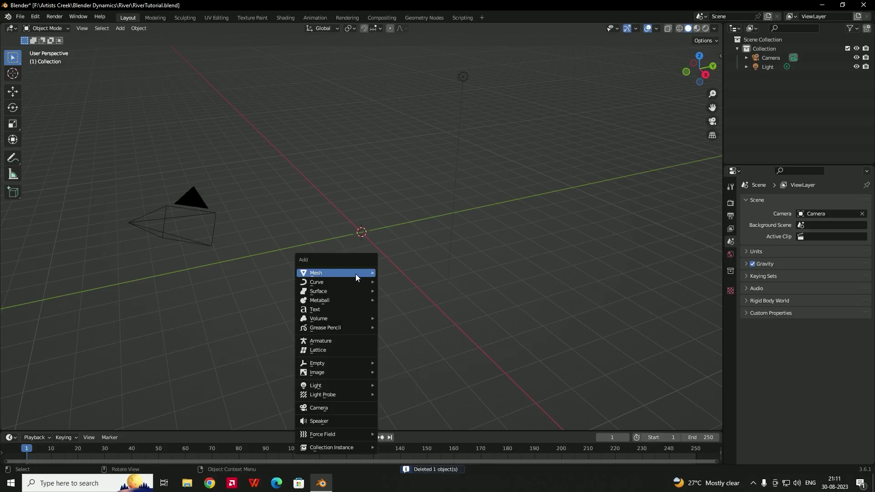
mouse_move(356, 273)
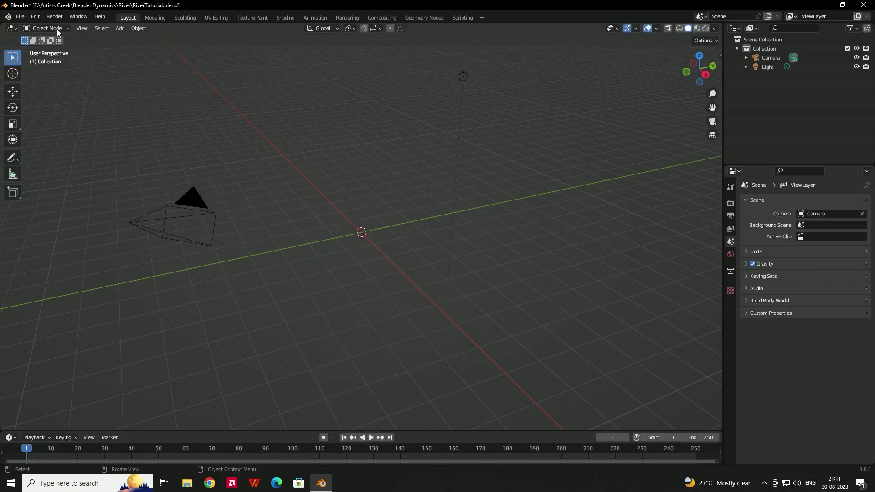
Check in the add-on preferences whether Add Mesh: A.N.T.Landscape is enabled.
click(35, 17)
click(69, 141)
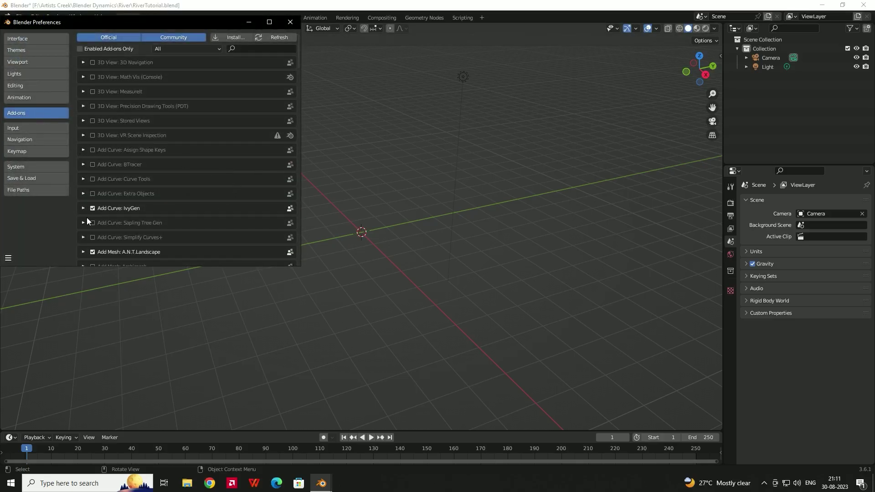
scroll(116, 224, down, 1)
scroll(143, 222, down, 1)
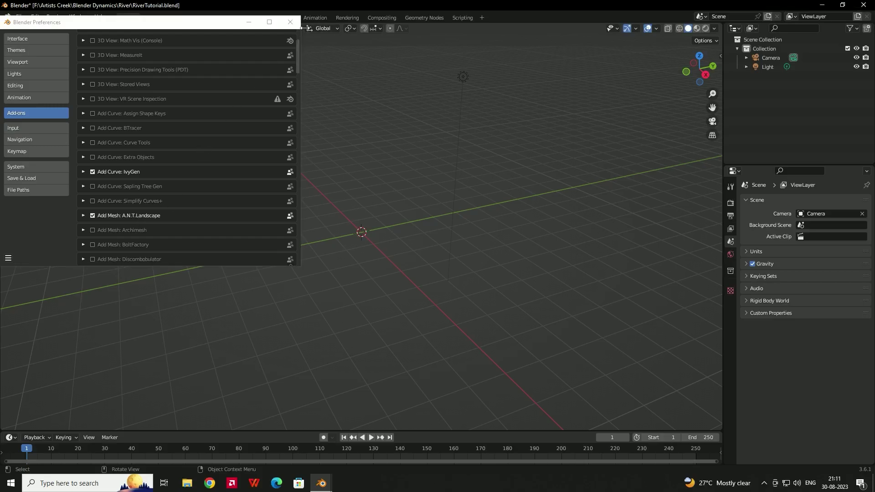
Add a Landscape mesh at the centre of the scene.
click(456, 249)
key(shift+a)
mouse_move(381, 249)
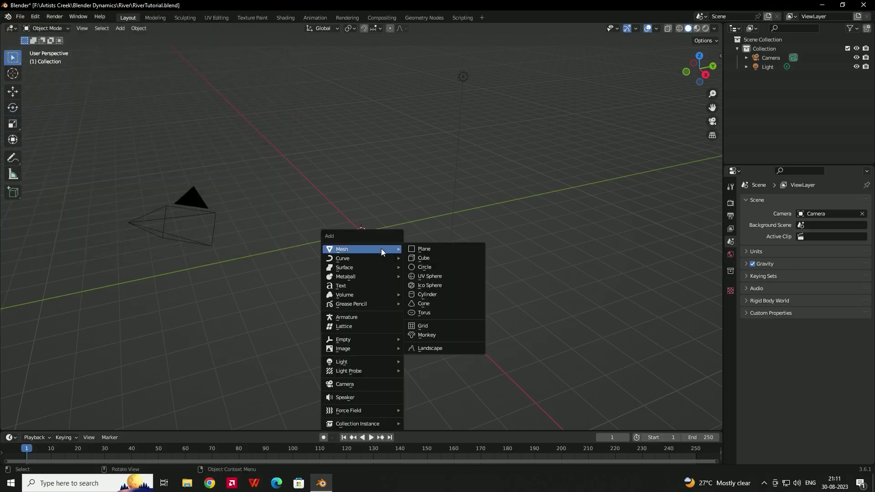
click(426, 348)
mouse_move(343, 220)
middle_down()
mouse_move(235, 209)
mouse_move(367, 221)
mouse_move(334, 231)
mouse_move(346, 225)
middle_up()
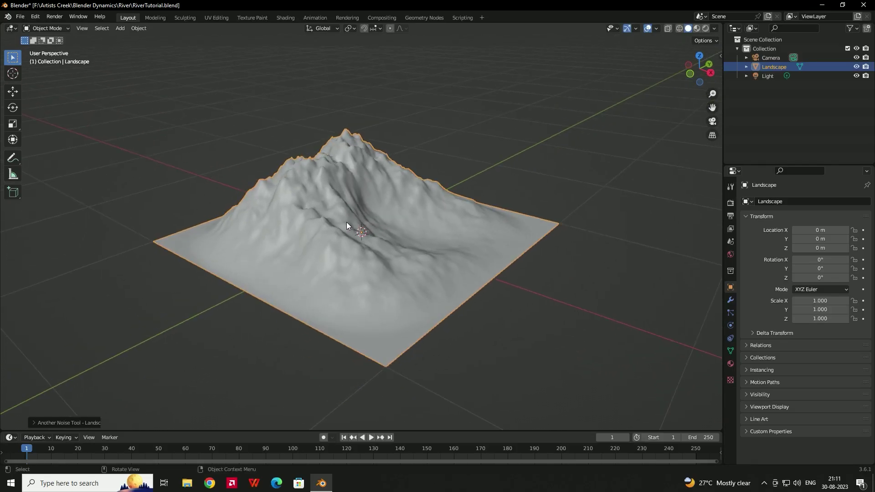
Apply the river operator preset to the new landscape and turn off its water plane.
click(33, 423)
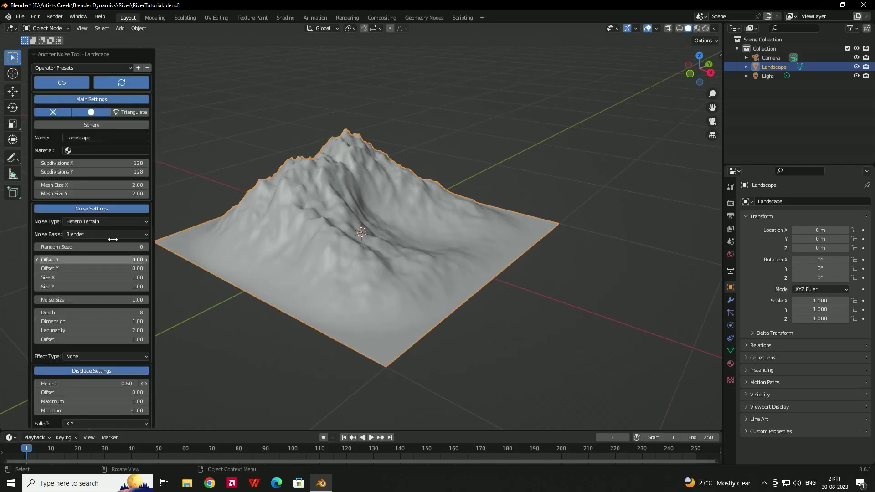
click(55, 69)
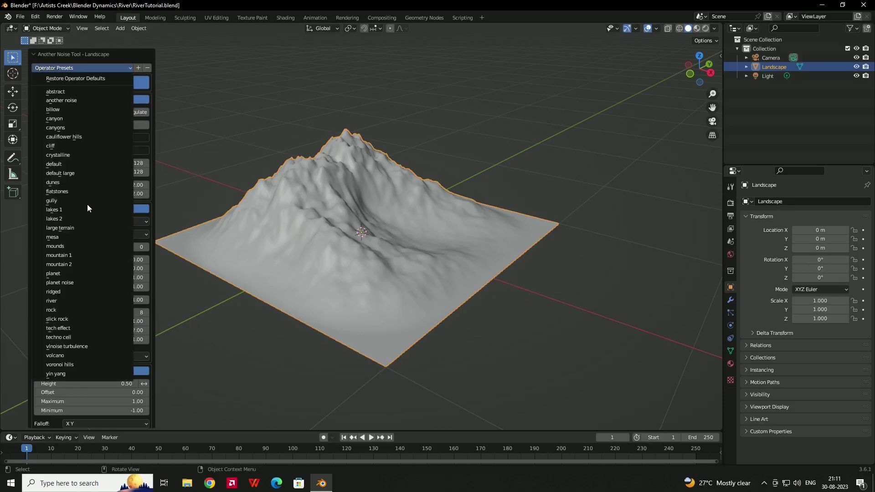
click(61, 302)
middle_drag(258, 180, 231, 293)
scroll(113, 330, down, 6)
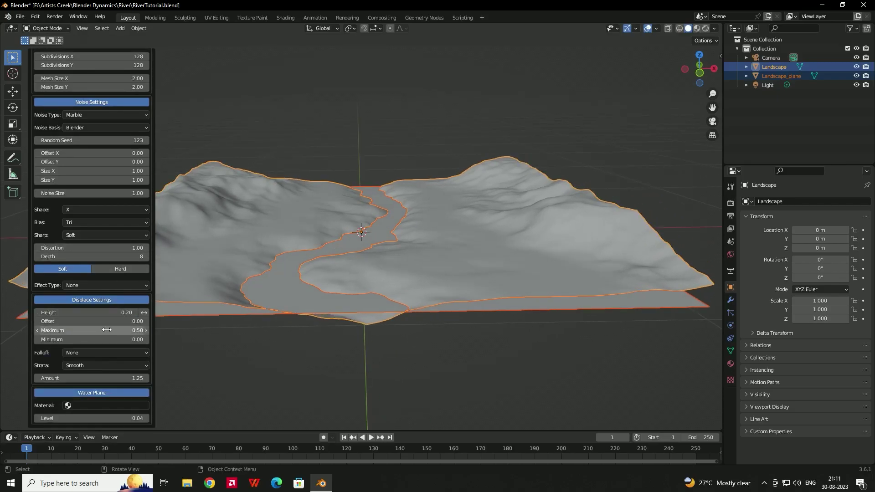
click(100, 393)
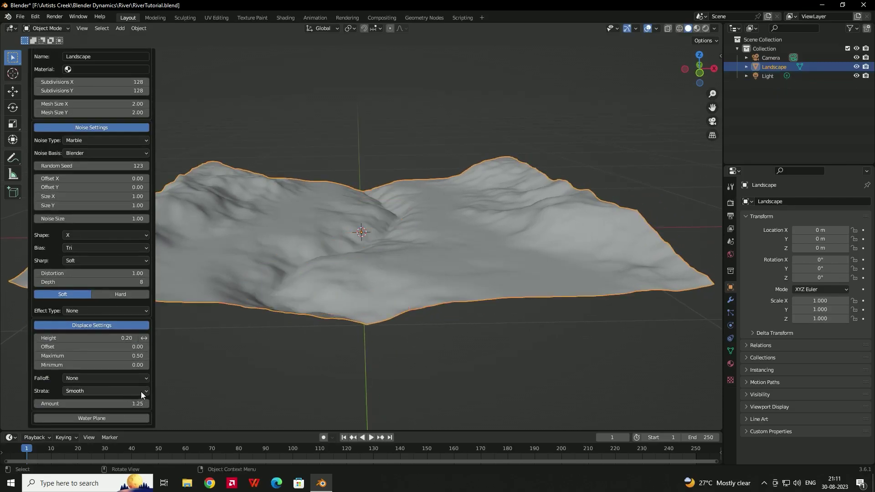
middle_drag(378, 321, 333, 347)
middle_drag(406, 195, 193, 233)
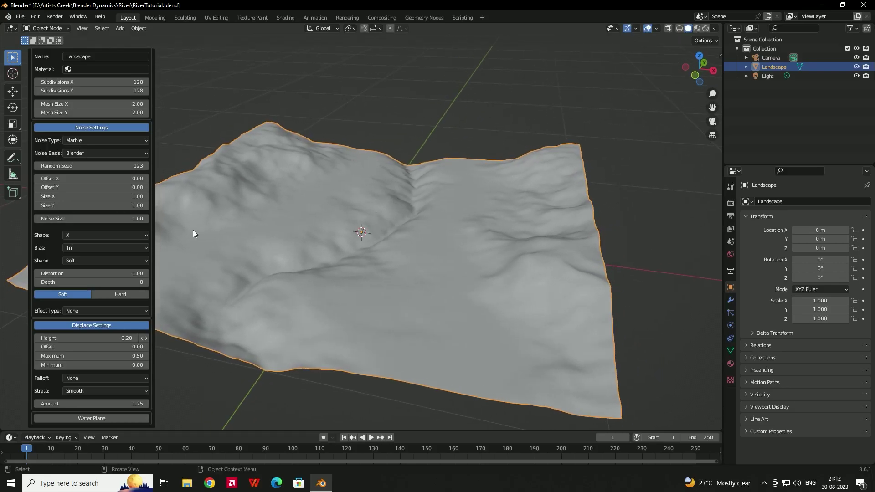
Set the landscape's mesh size to 6.00 in X and Y and its noise offset X to 1.89.
scroll(92, 187, up, 4)
click(92, 181)
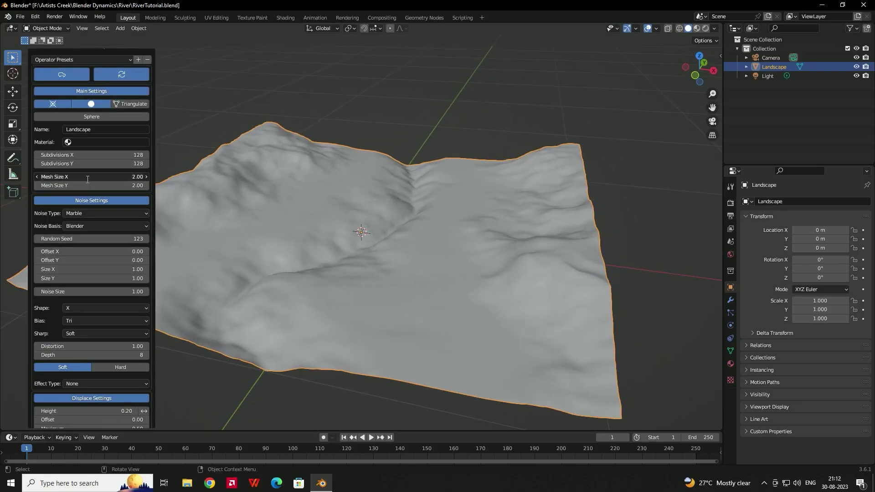
text(6)
key(Return)
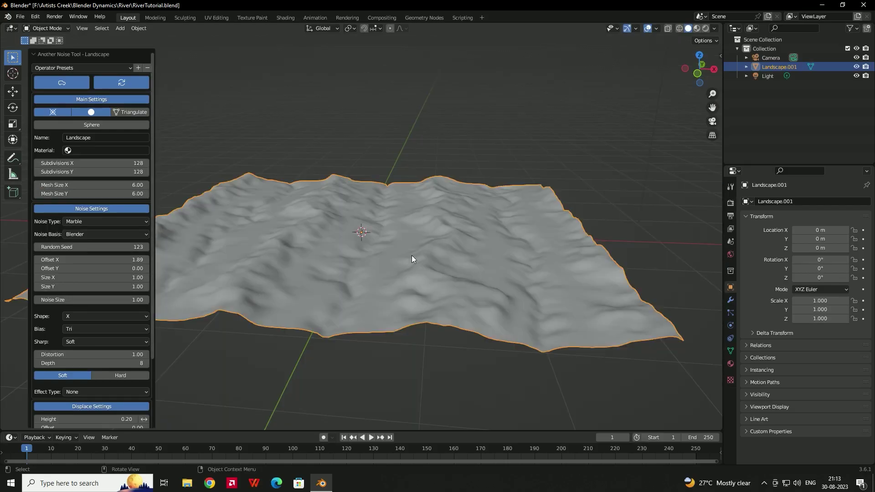
Enlarge the landscape's noise size to about 2.38 in X and 2.05 in Y.
mouse_move(416, 254)
middle_down()
mouse_move(407, 272)
mouse_move(420, 271)
mouse_move(423, 254)
middle_up()
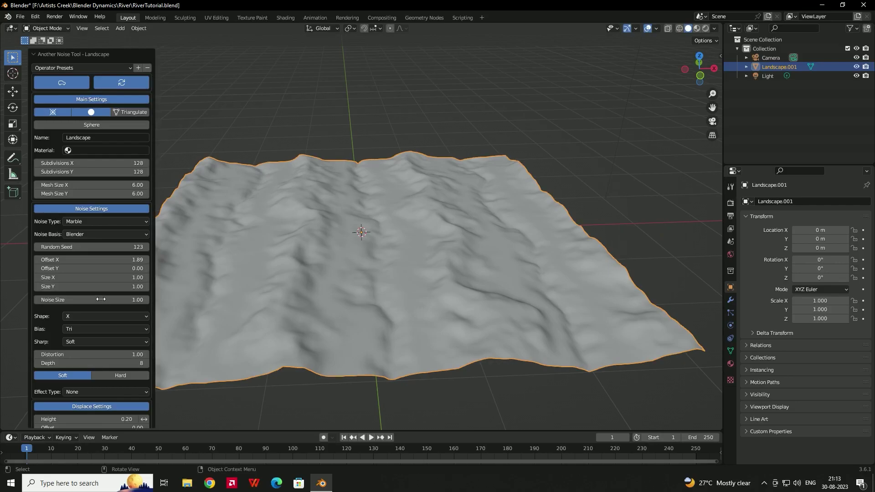
drag(68, 277, 112, 287)
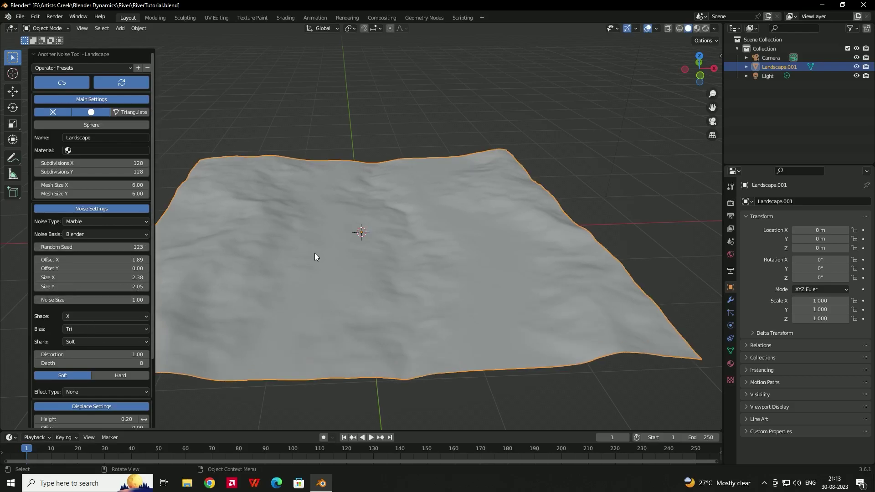
middle_drag(455, 276, 439, 260)
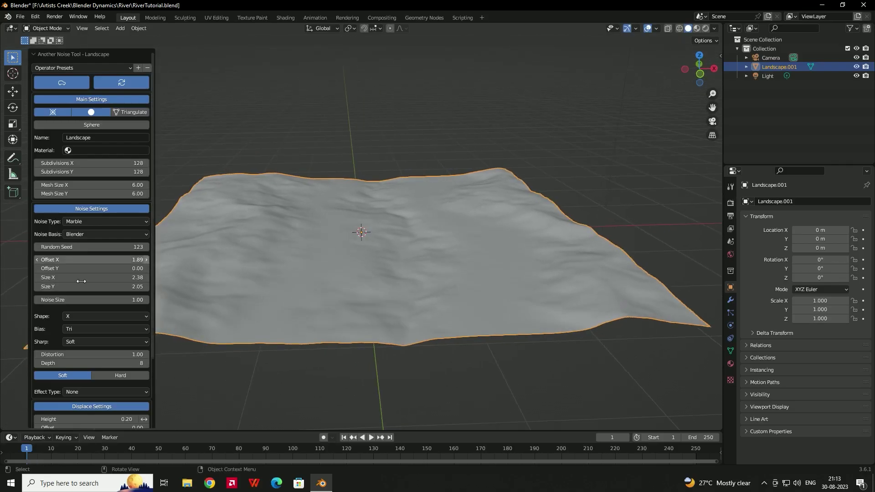
Set the landscape's noise distortion to 0.80 and its noise depth to 5.
mouse_move(69, 354)
mouse_down()
mouse_move(134, 354)
mouse_move(71, 355)
mouse_up()
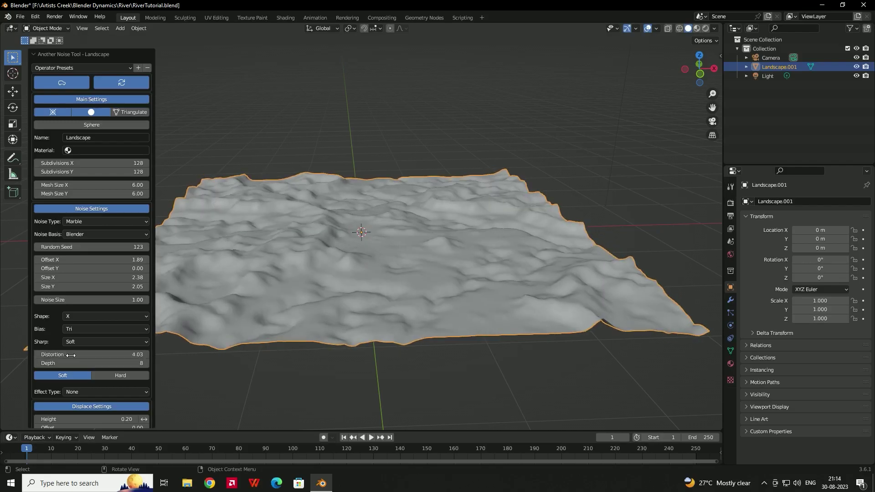
double_click(112, 355)
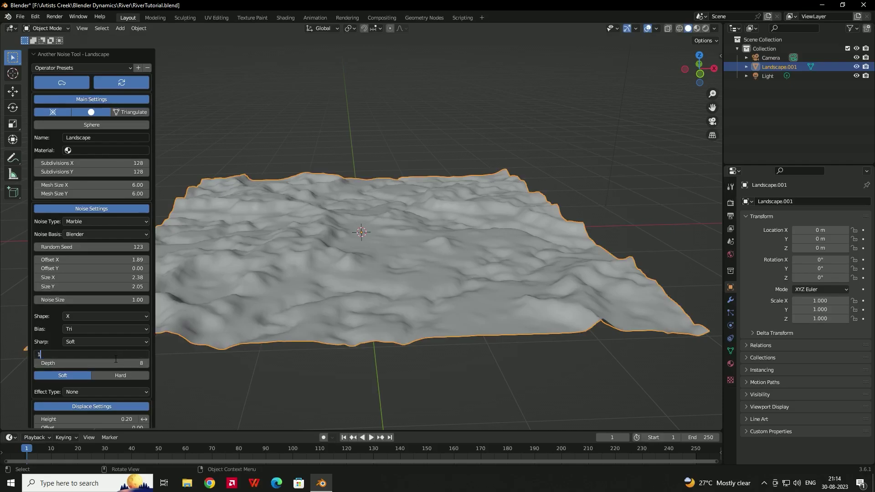
text(1)
key(Return)
double_click(135, 352)
text(0.8)
key(Return)
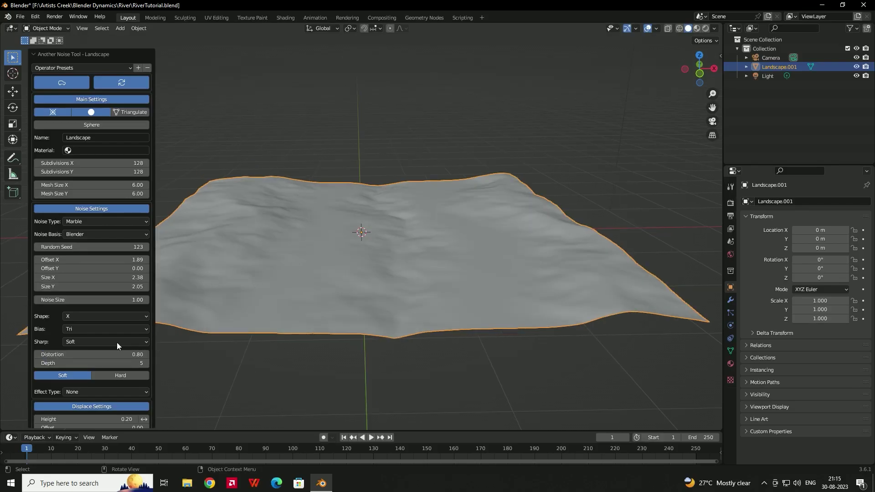
Raise the landscape's displacement height to about 0.89 and set its displacement offset to about -0.08.
scroll(45, 368, down, 3)
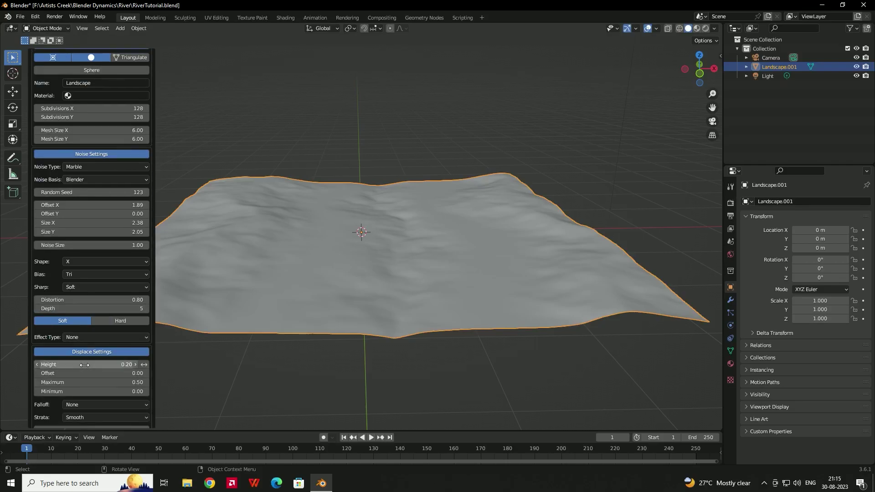
drag(144, 365, 104, 366)
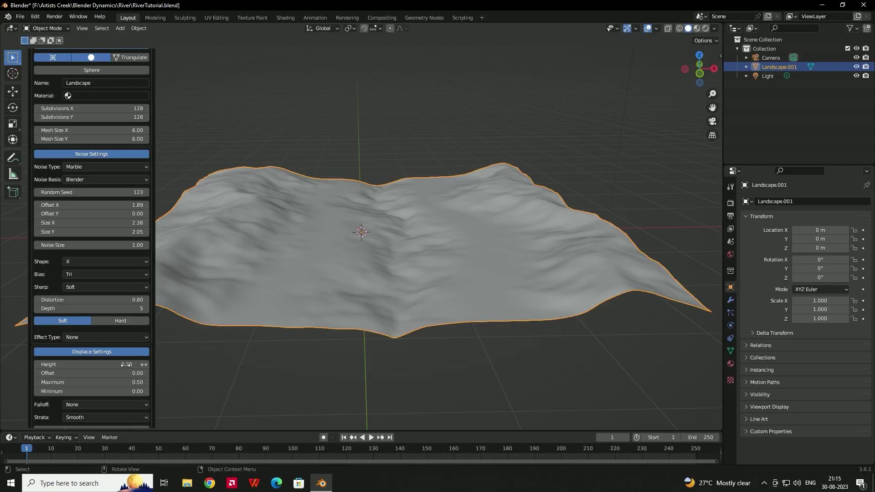
drag(115, 370, 146, 370)
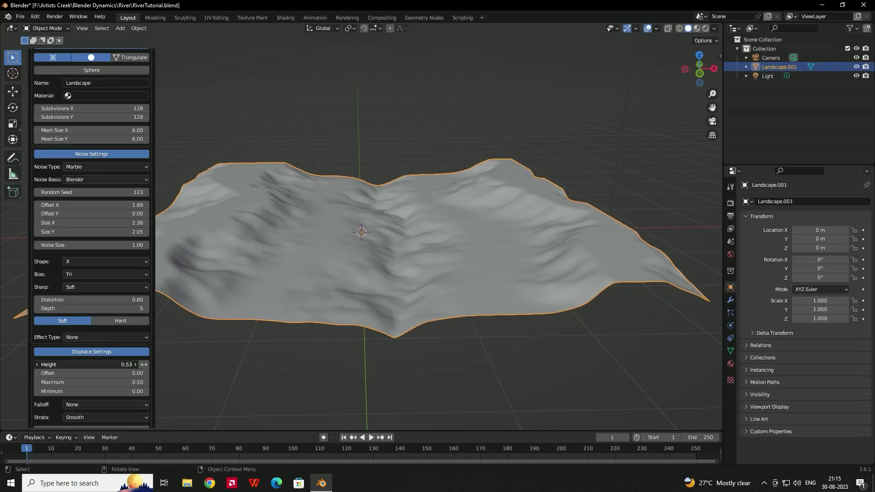
middle_drag(506, 255, 538, 232)
middle_drag(540, 282, 378, 288)
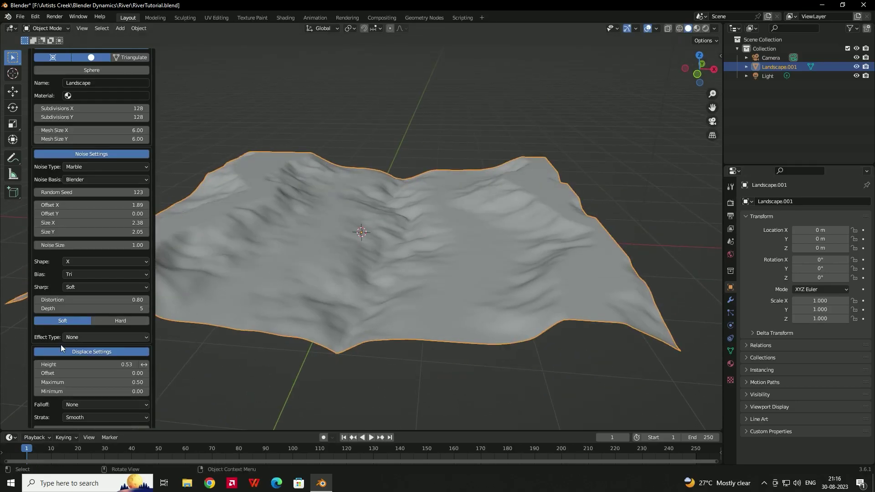
drag(57, 373, 121, 363)
scroll(393, 262, up, 5)
middle_drag(493, 264, 524, 230)
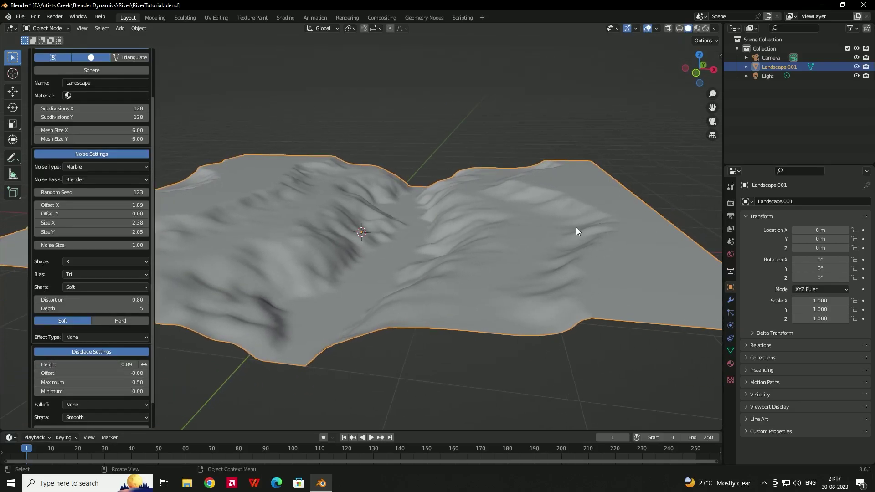
middle_drag(651, 255, 614, 200)
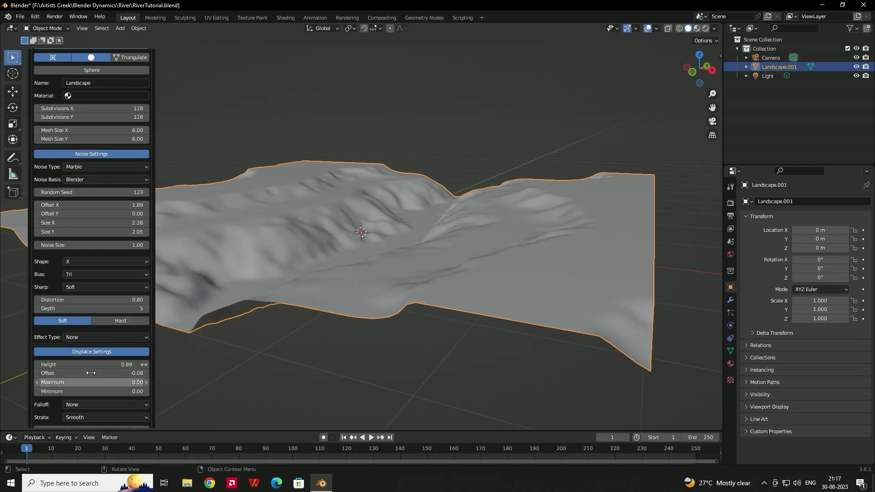
Set the landscape's maximum displacement to 1.00.
click(68, 383)
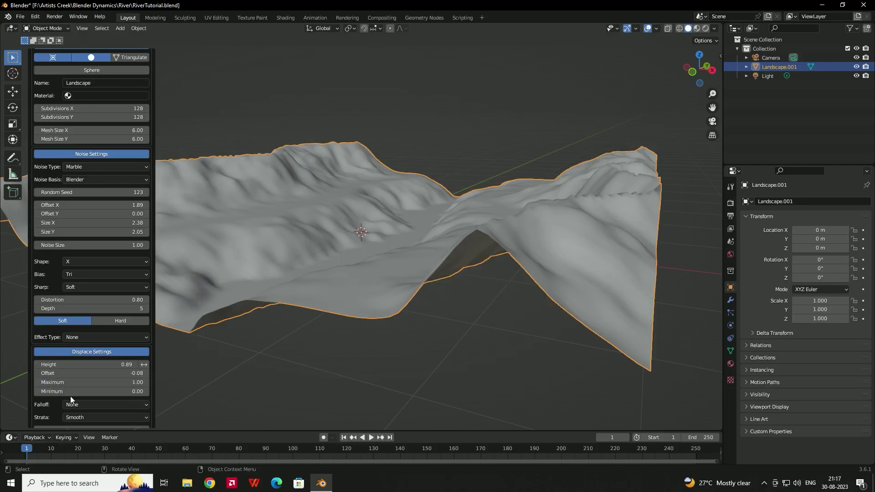
text(1)
key(Return)
middle_drag(348, 251, 538, 237)
Set the landscape's Smooth strata amount to 1.00 and deselect the landscape.
scroll(67, 303, down, 2)
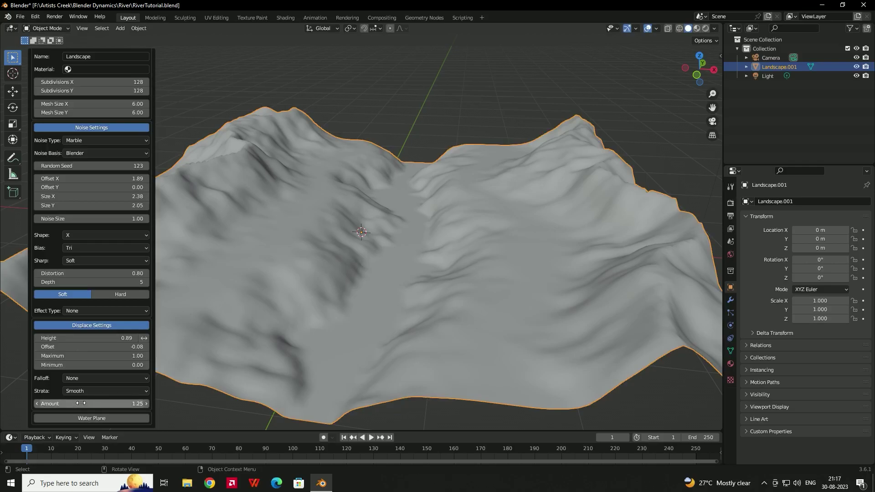
drag(81, 403, 155, 403)
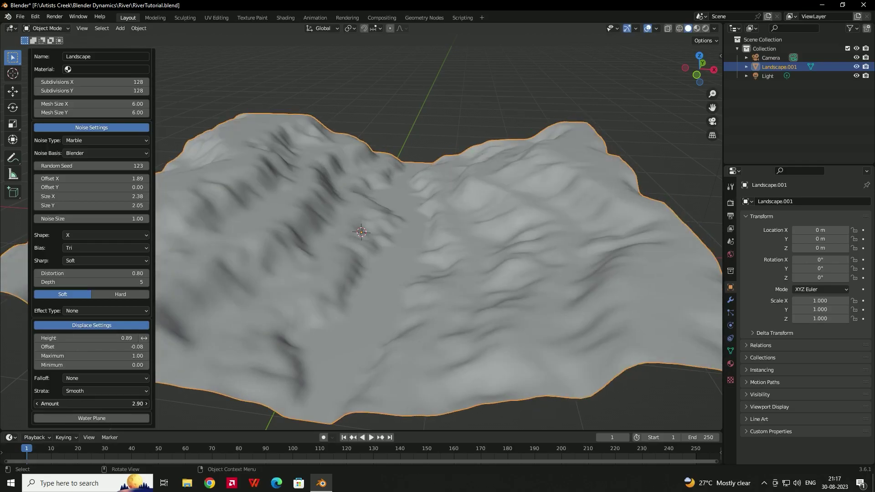
double_click(61, 404)
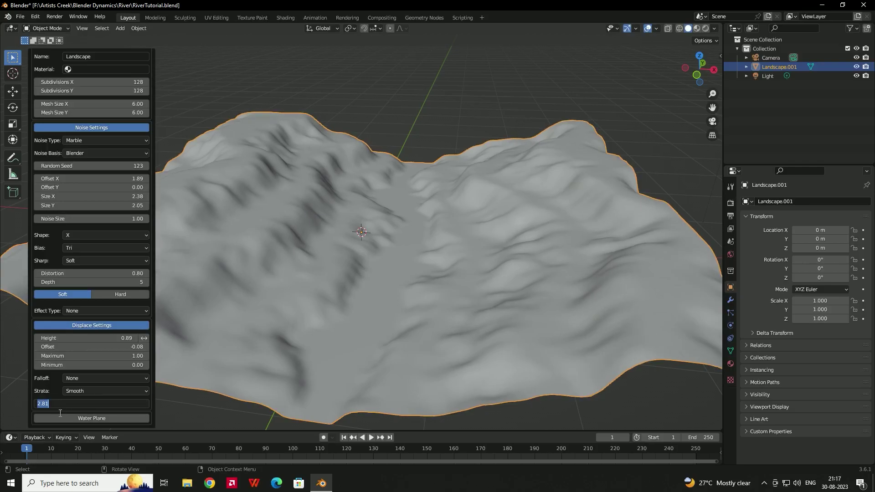
text(1)
key(Return)
middle_drag(425, 160, 364, 258)
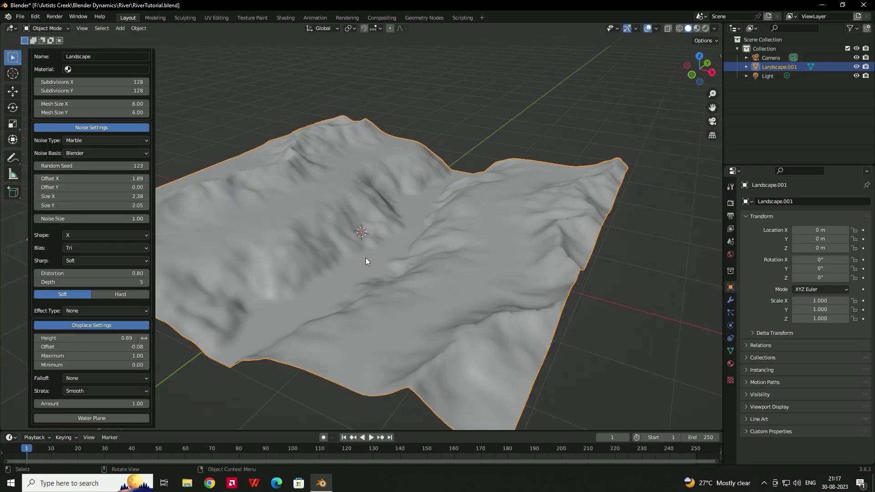
click(693, 136)
Add a cube mesh at the centre of the landscape.
middle_drag(559, 185, 433, 203)
scroll(455, 199, up, 3)
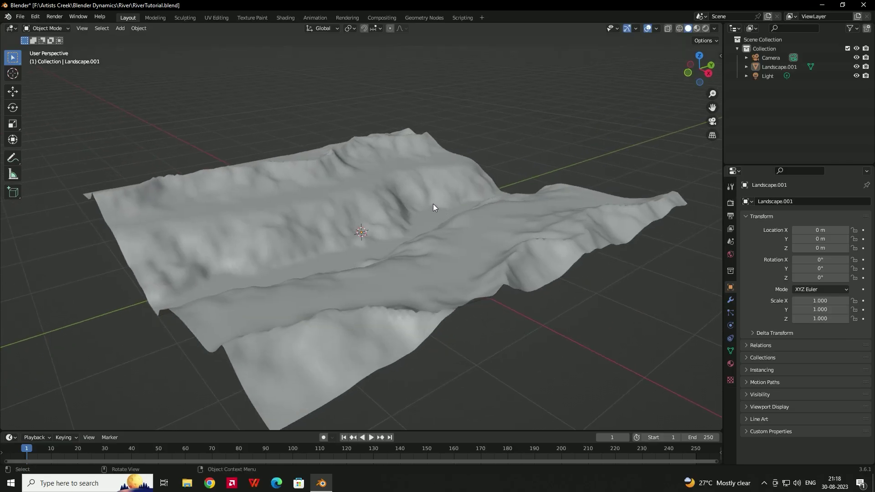
scroll(278, 199, down, 3)
middle_drag(307, 199, 310, 219)
scroll(311, 219, up, 2)
key(shift+a)
mouse_move(295, 214)
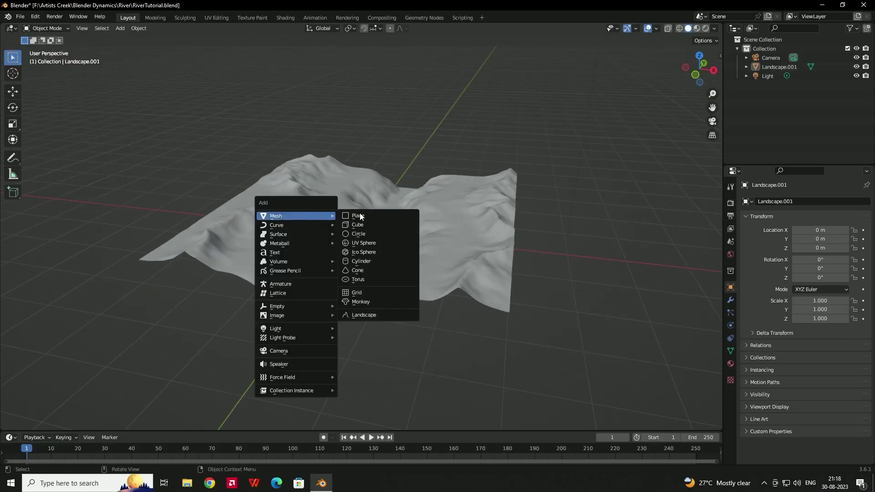
click(360, 226)
Scale the cube to about 2.8 along the Y axis and about 1.34 along the X axis.
middle_drag(442, 214, 385, 226)
key(s)
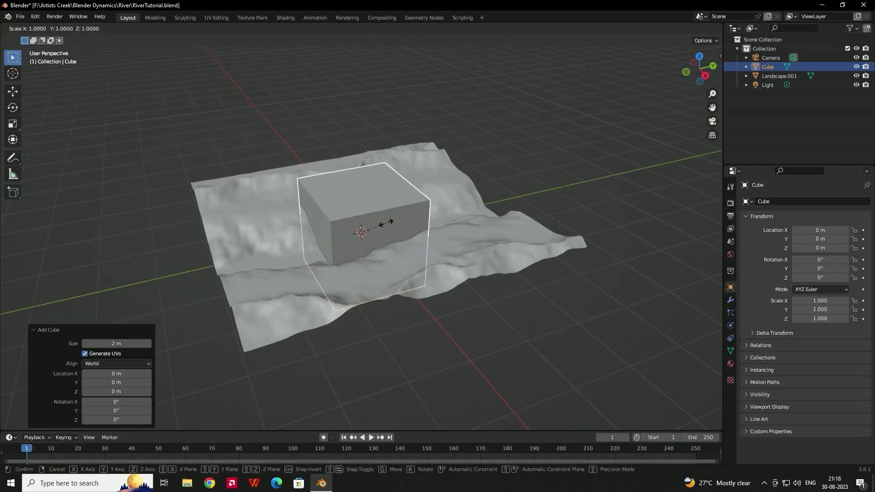
key(y)
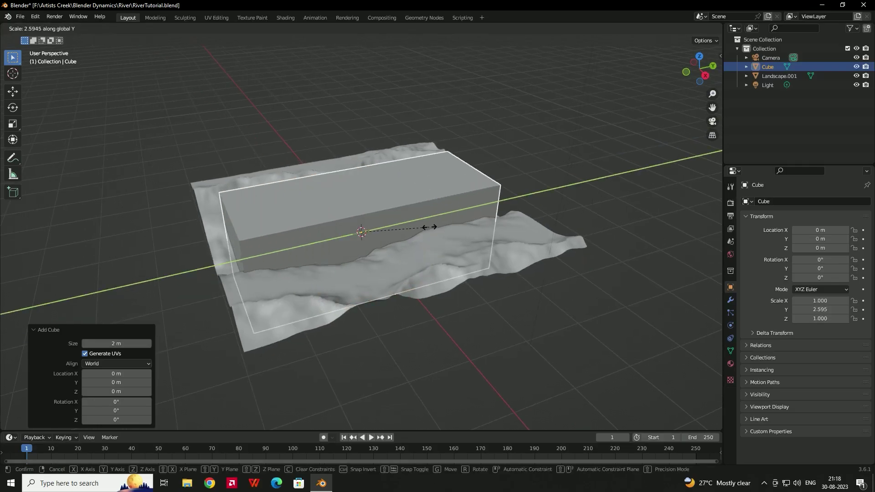
click(440, 228)
middle_drag(440, 228, 381, 269)
key(s)
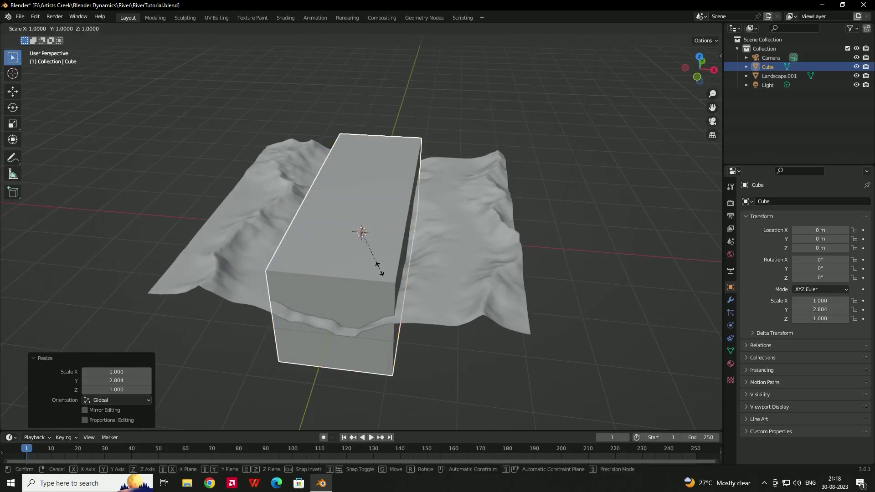
key(x)
click(426, 278)
Display the scene in wireframe and raise the cube about 0.81 m along the Z axis.
middle_drag(425, 278, 398, 273)
key(z)
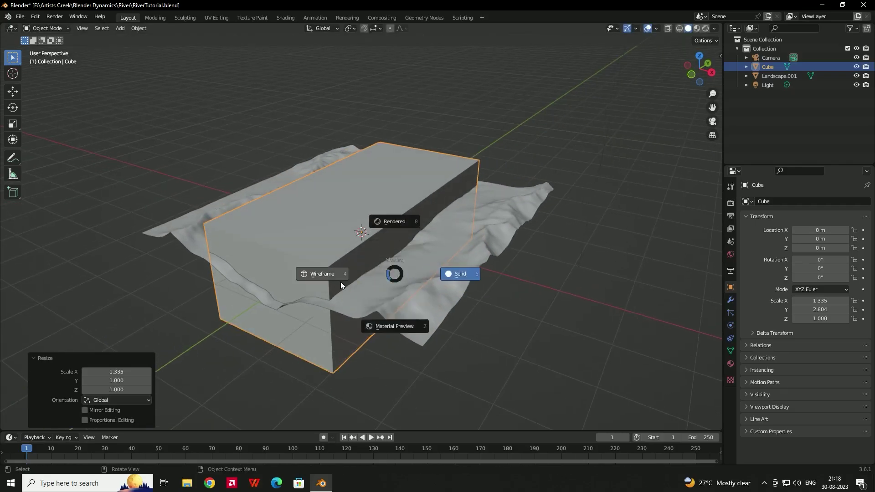
click(326, 280)
middle_drag(377, 272, 403, 246)
key(g)
key(z)
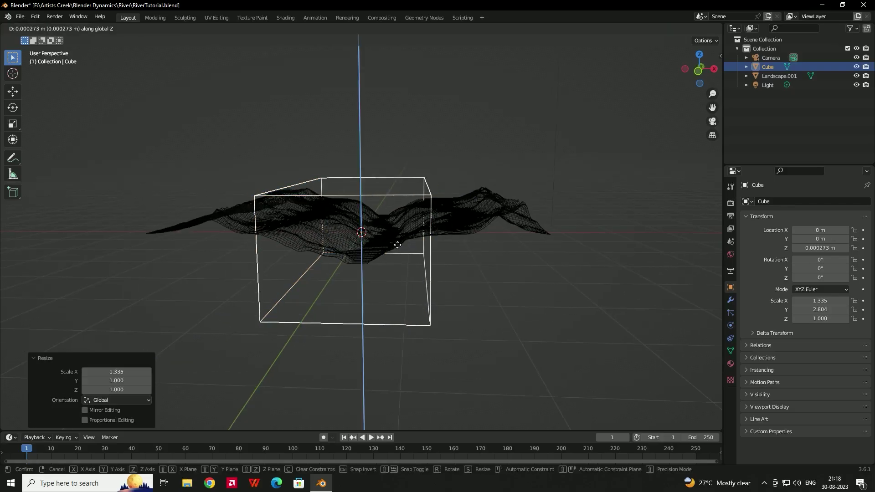
click(394, 206)
Shift the cube about 0.33 m along the X axis to line it up with the river valley.
mouse_move(394, 206)
middle_down()
mouse_move(411, 227)
mouse_move(435, 216)
mouse_move(404, 217)
middle_up()
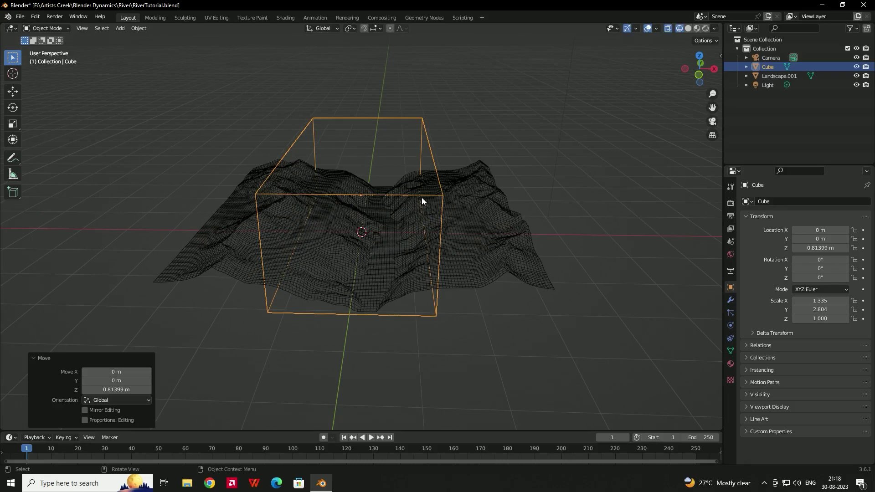
middle_drag(406, 211, 407, 178)
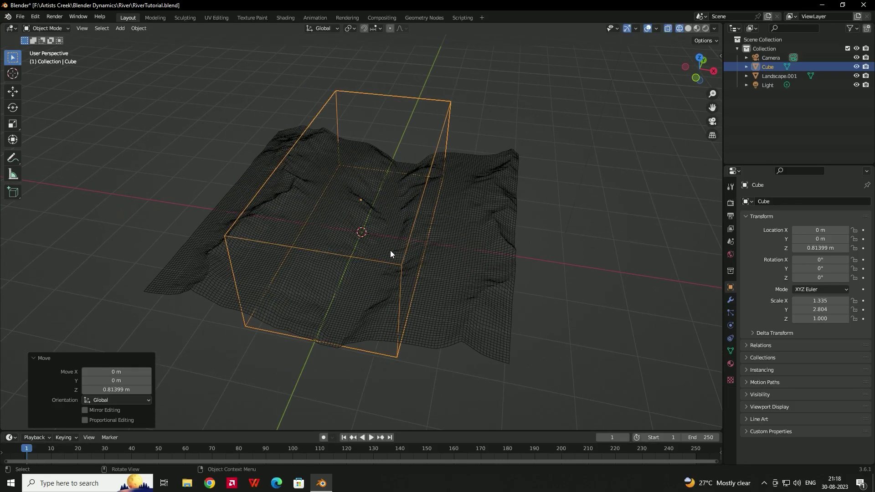
middle_drag(368, 307, 410, 227)
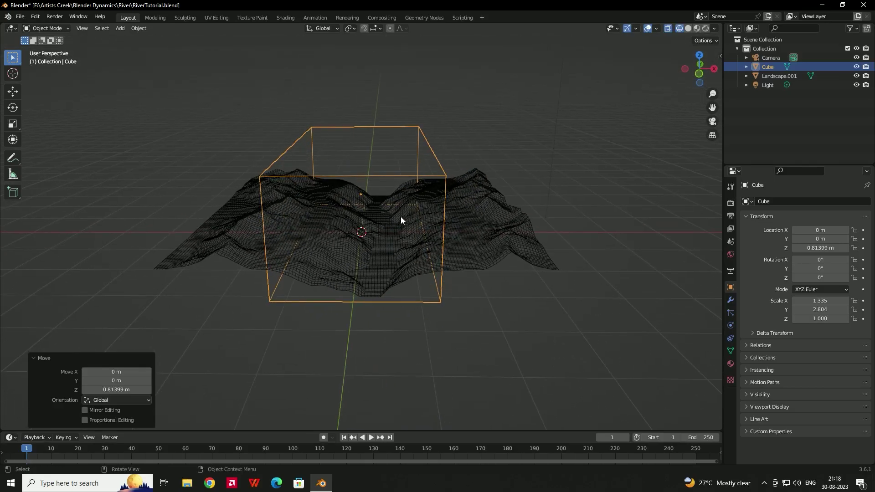
key(g)
key(x)
click(434, 206)
Return to solid shading and tilt the landscape about 1.48° around the X axis.
mouse_move(433, 201)
middle_down()
mouse_move(399, 229)
mouse_move(505, 233)
mouse_move(468, 235)
mouse_move(523, 224)
middle_up()
key(shift+z)
click(499, 256)
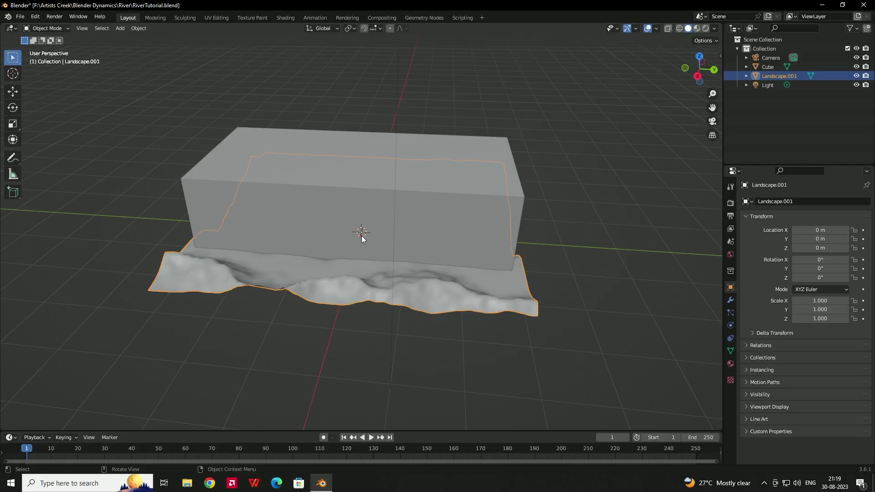
middle_drag(360, 236, 382, 223)
key(r)
click(409, 259)
middle_drag(409, 259, 501, 203)
key(r)
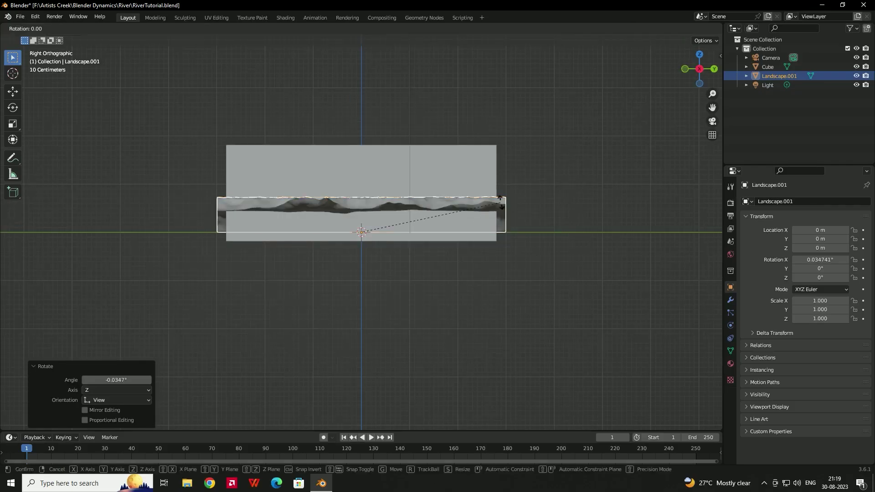
key(x)
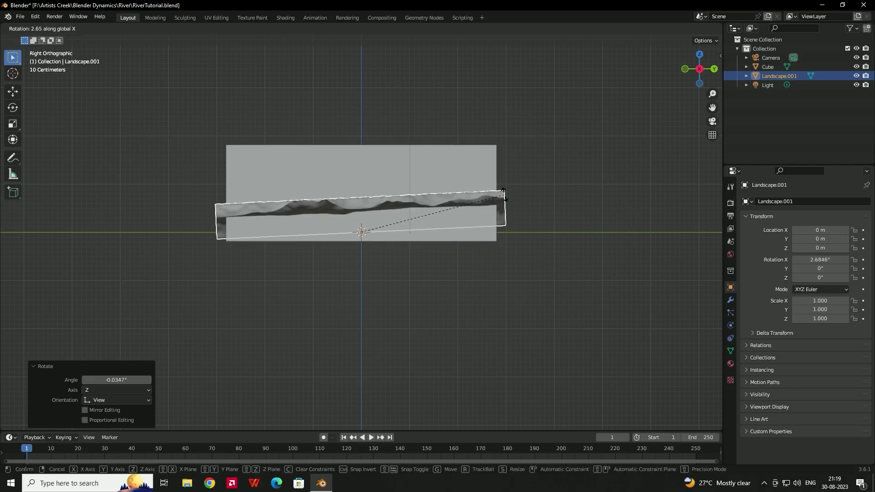
click(504, 198)
Stretch the cube along the Y axis to a scale of about 2.92 so it nearly spans the landscape's length.
middle_drag(505, 198, 465, 237)
middle_drag(138, 237, 392, 269)
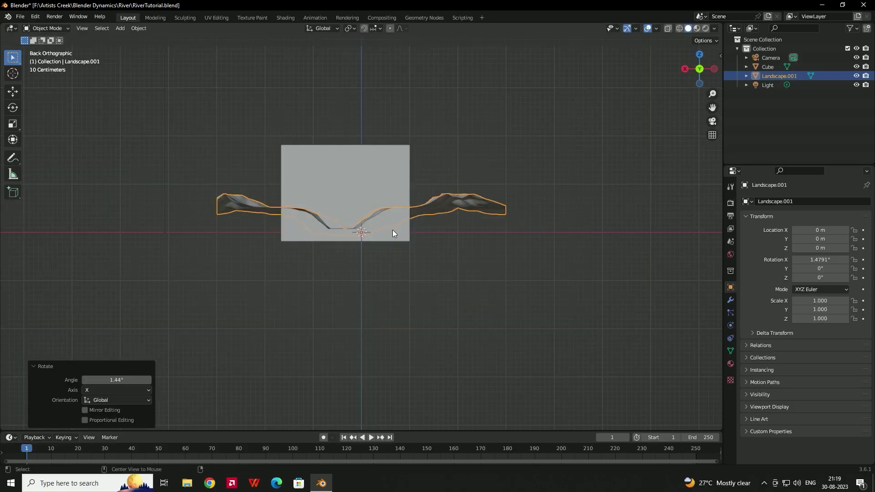
mouse_move(420, 231)
alt+middle_down()
mouse_move(379, 228)
mouse_move(418, 223)
alt+middle_up()
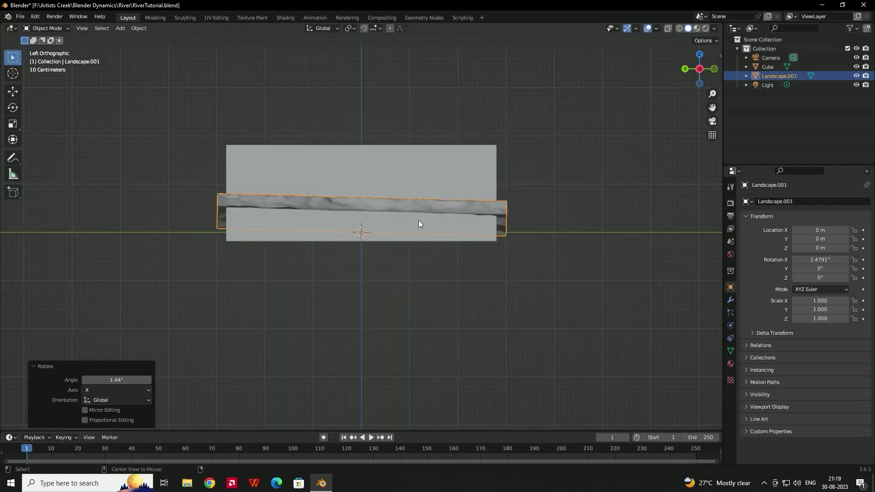
click(450, 185)
key(s)
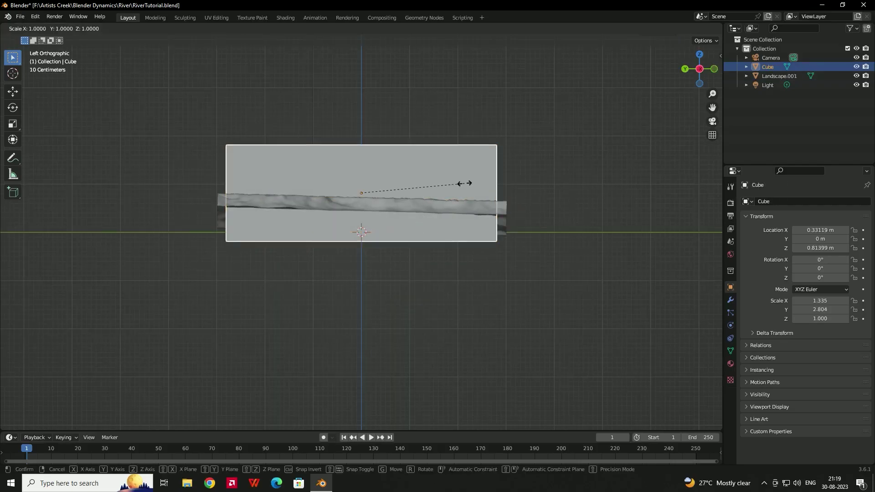
key(y)
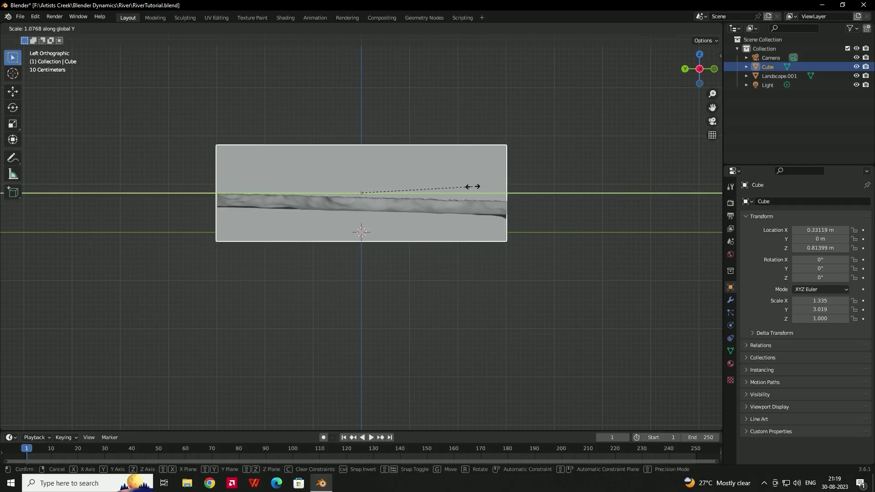
click(469, 187)
Add a plane mesh at the scene centre and display the scene in wireframe.
middle_drag(476, 198, 531, 236)
key(shift+a)
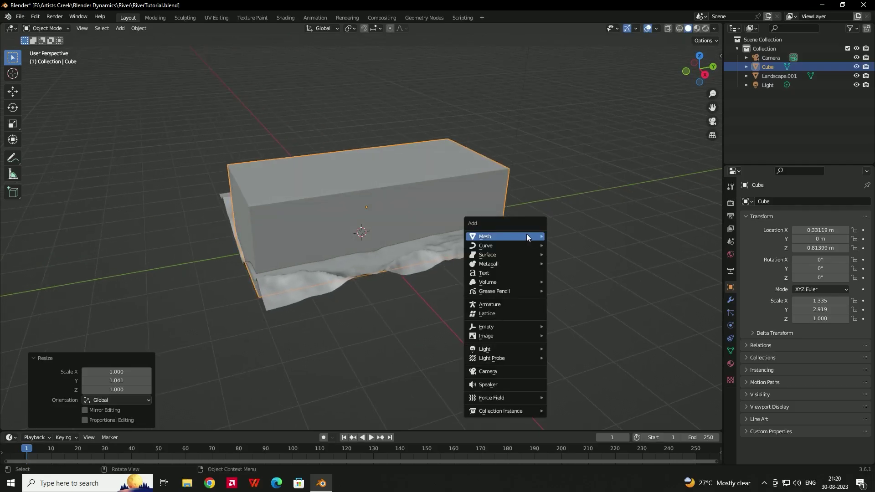
mouse_move(526, 235)
click(595, 238)
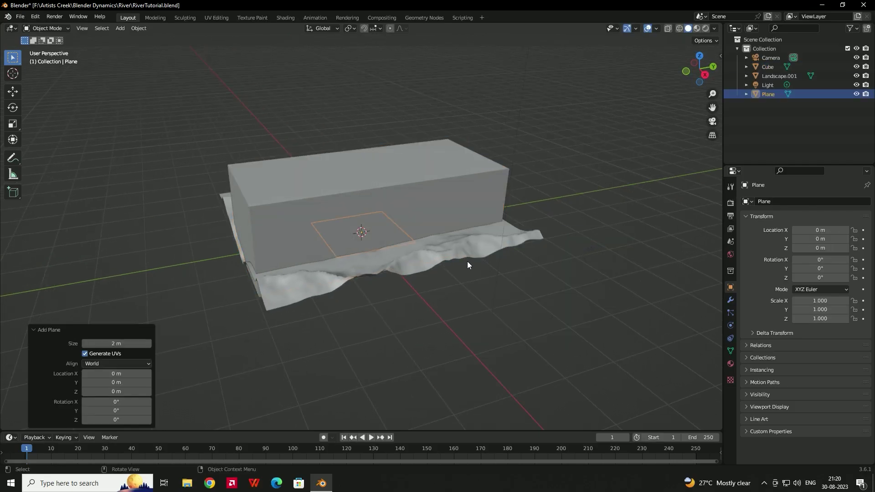
key(z)
click(383, 264)
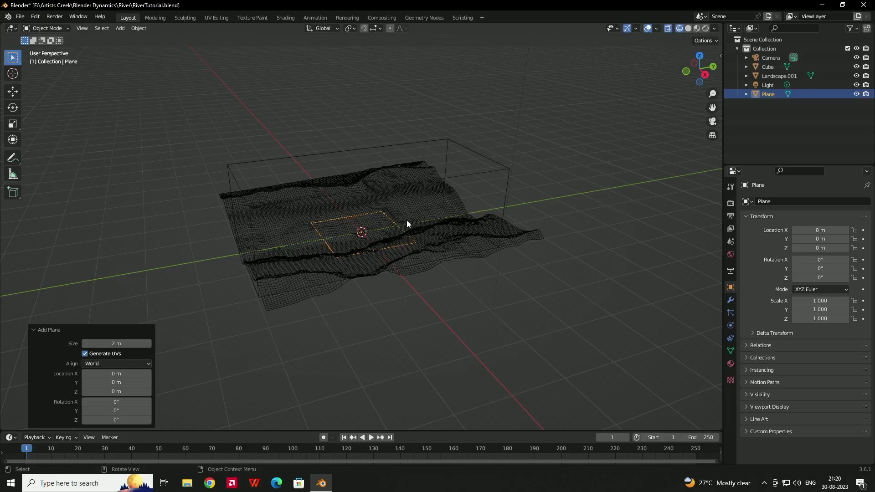
Stand the plane upright by setting its X rotation to 90°.
key(r)
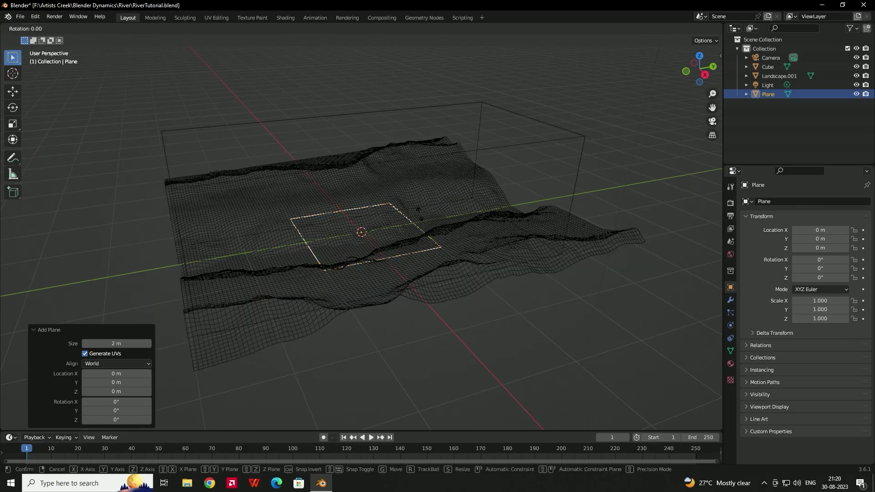
key(x)
key(Return)
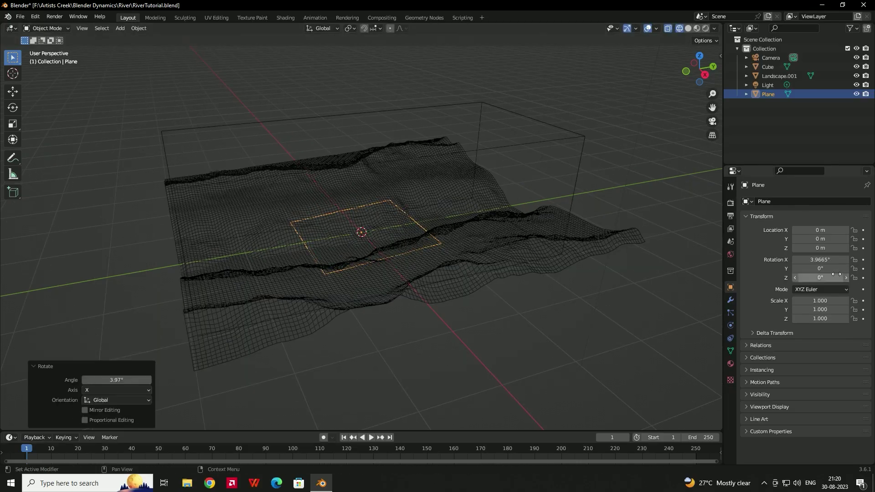
click(827, 263)
text(90)
key(Return)
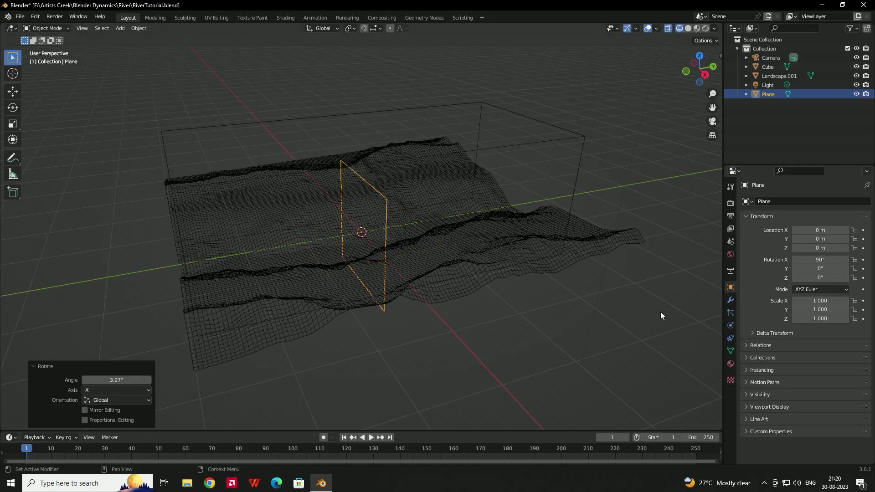
Shrink the plane and place it over the river channel at the positive-Y end of the valley, inside the cube.
click(376, 228)
middle_drag(538, 193, 403, 211)
click(389, 206)
click(389, 206)
click(389, 206)
key(KP_Decimal)
key(g)
middle_drag(453, 277, 448, 202)
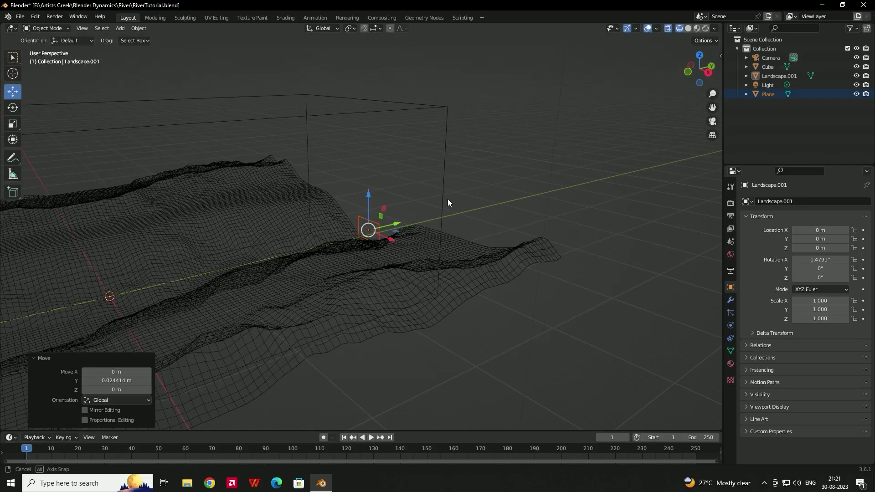
Give the cube Fluid physics as a Domain with domain type Liquid, and save the file.
click(444, 173)
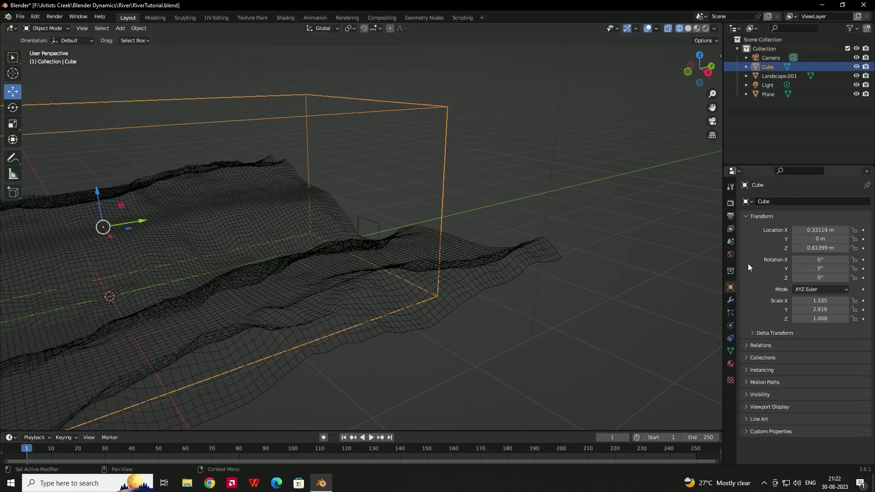
click(731, 313)
click(731, 326)
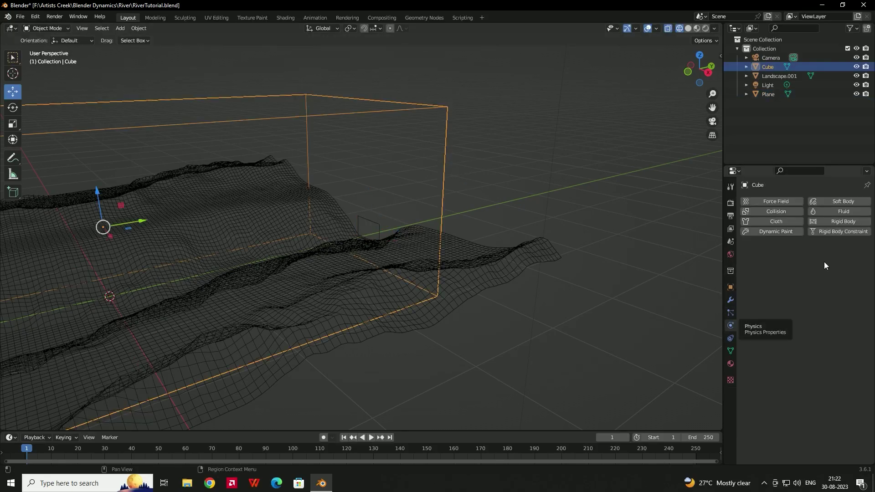
click(843, 211)
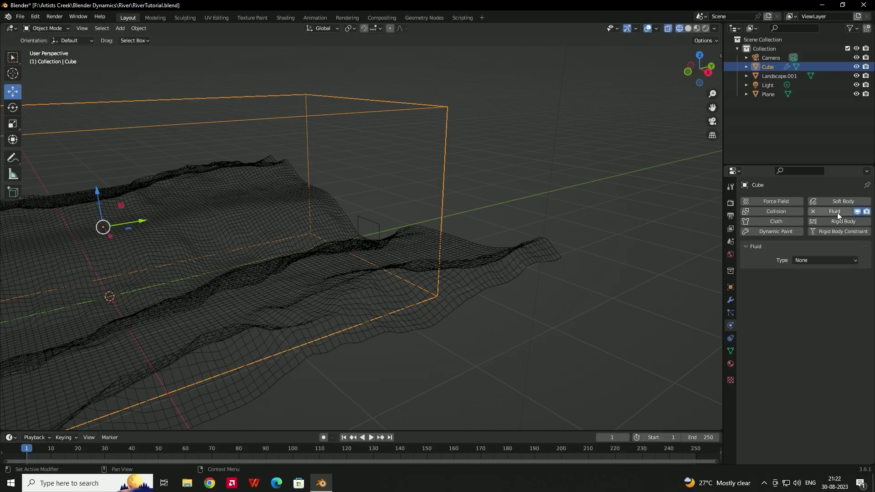
click(810, 260)
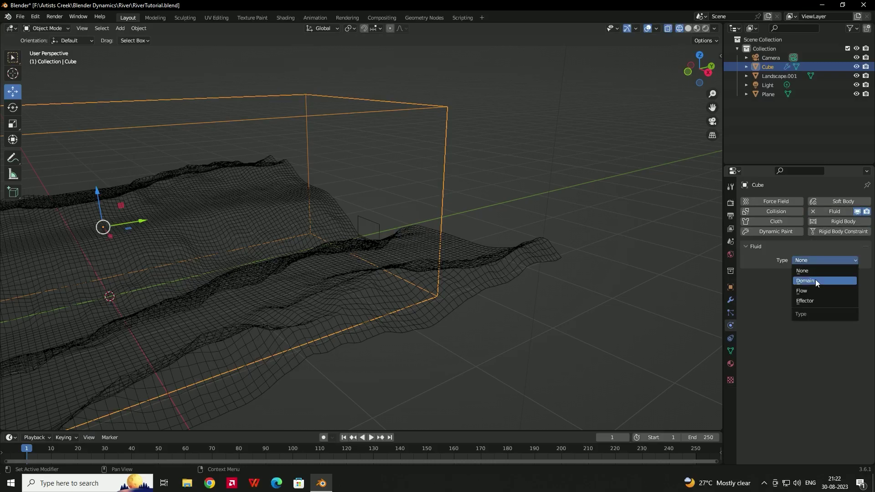
click(816, 280)
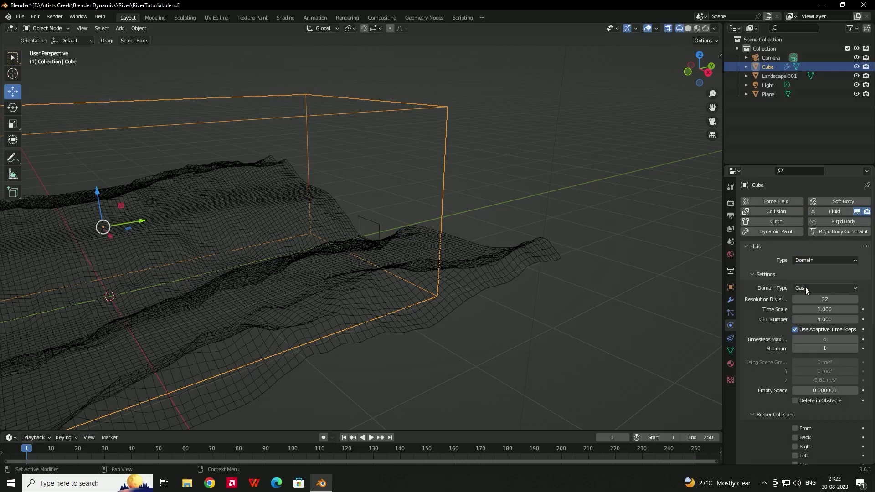
click(805, 287)
click(812, 304)
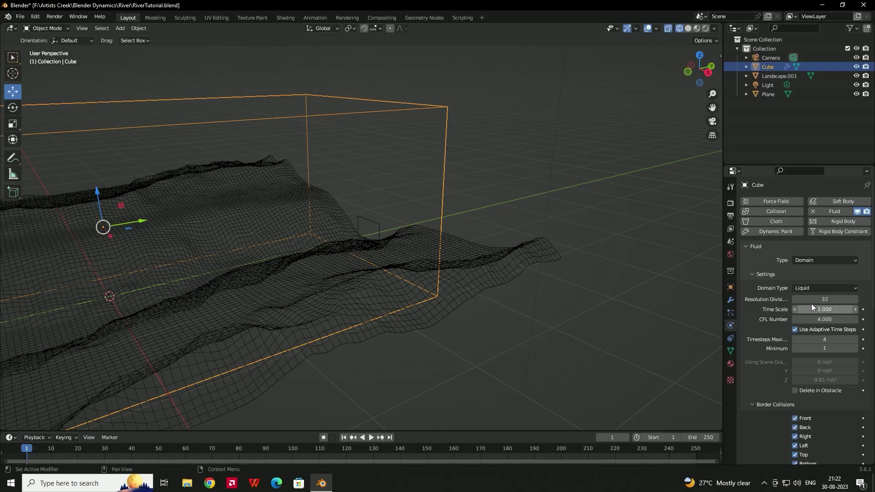
key(ctrl+s)
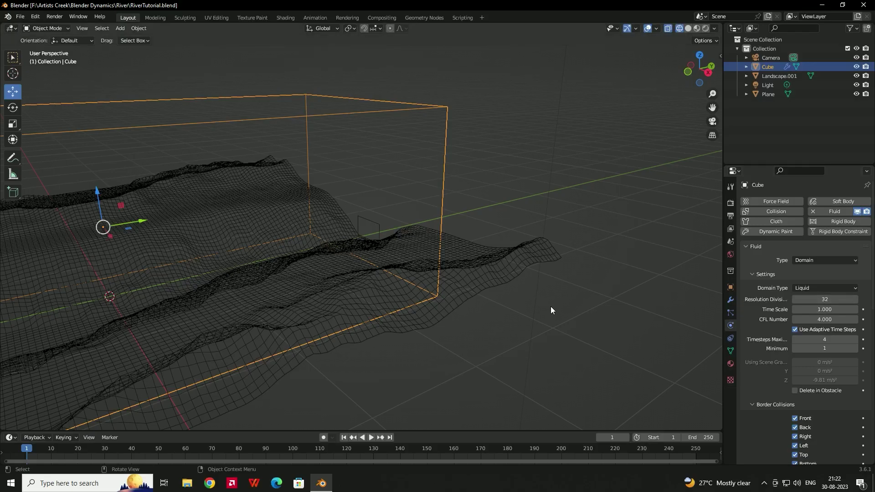
Set the fluid domain's Resolution Divisions to 300.
click(832, 303)
text(300)
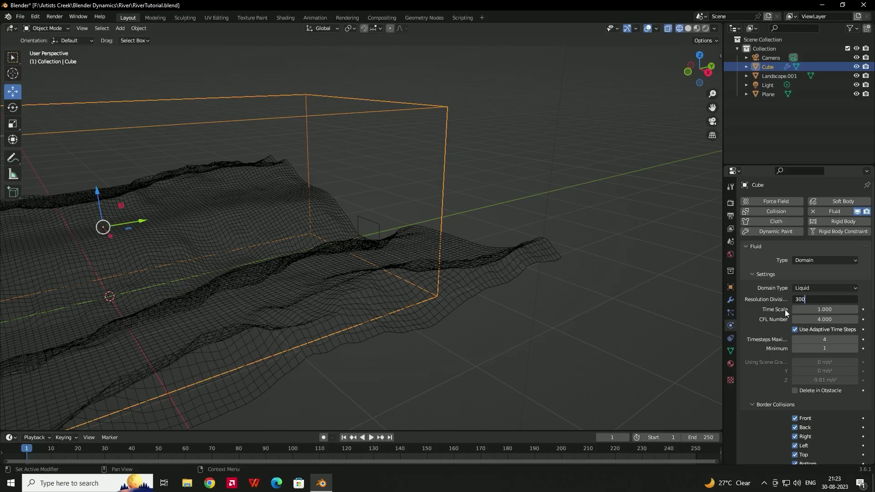
key(Return)
Disable the Front and Bottom border collisions of the fluid domain.
scroll(747, 322, down, 1)
scroll(756, 340, down, 5)
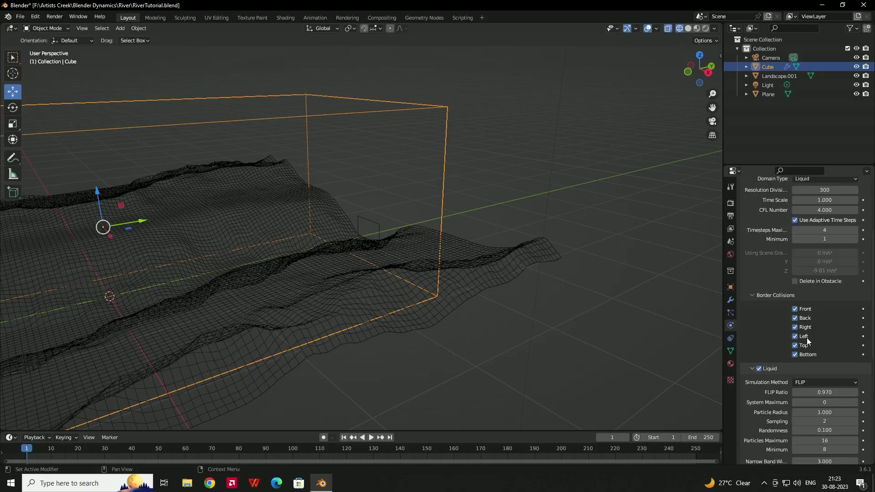
click(795, 309)
middle_drag(327, 248, 357, 240)
middle_drag(447, 271, 404, 243)
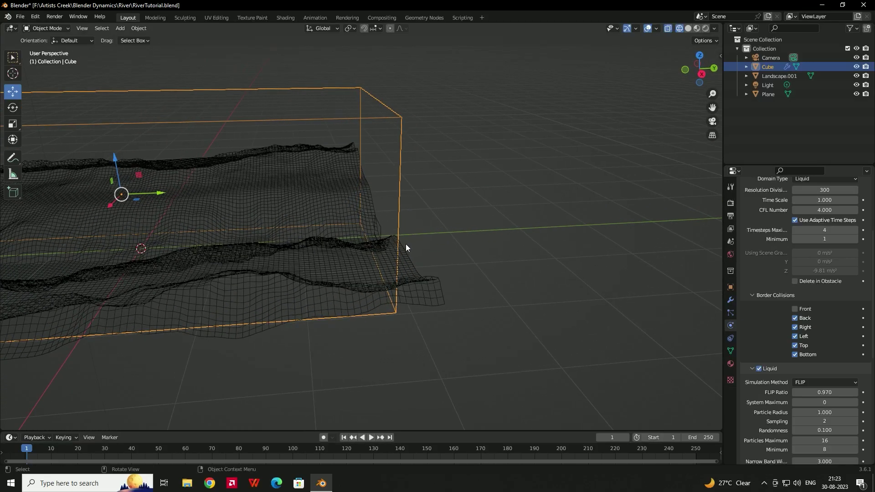
click(795, 354)
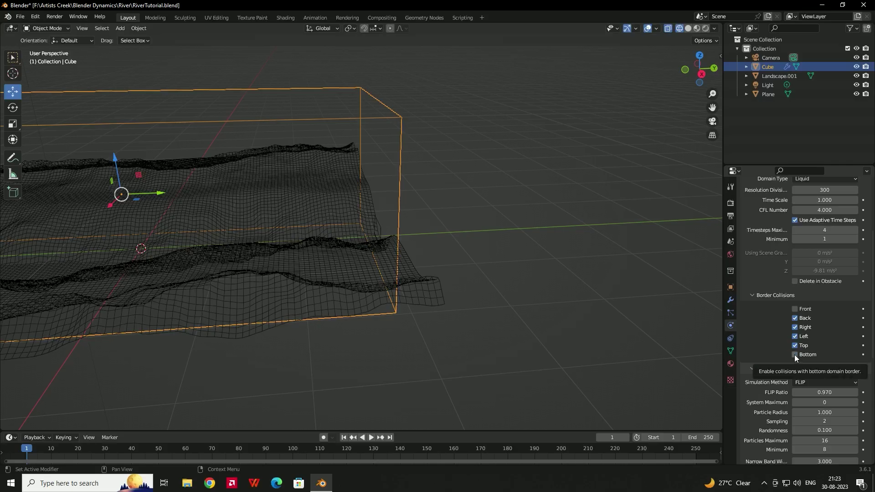
Set the fluid domain's cache type to Modular, make it resumable, and use Uni Cache as the volume format.
scroll(760, 315, down, 4)
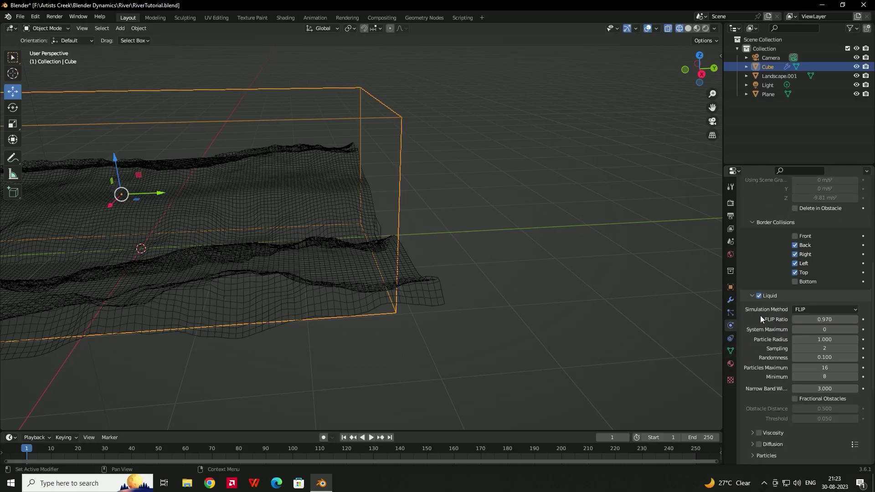
scroll(761, 316, down, 8)
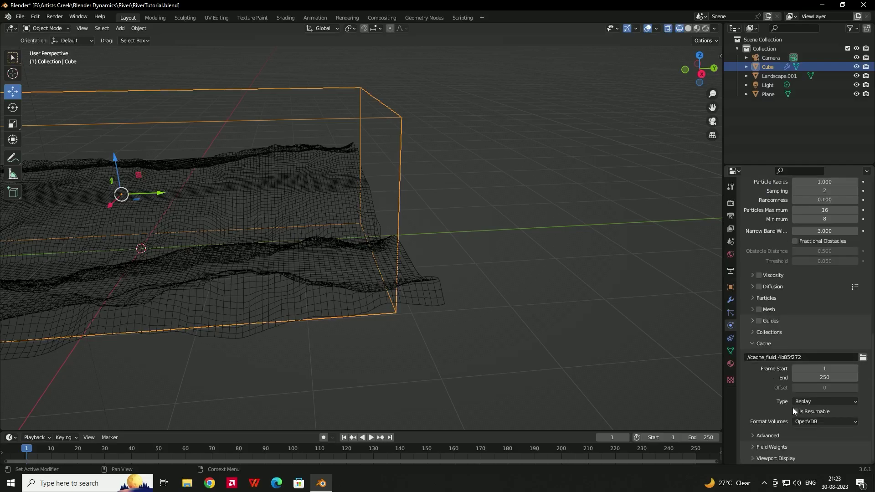
click(813, 400)
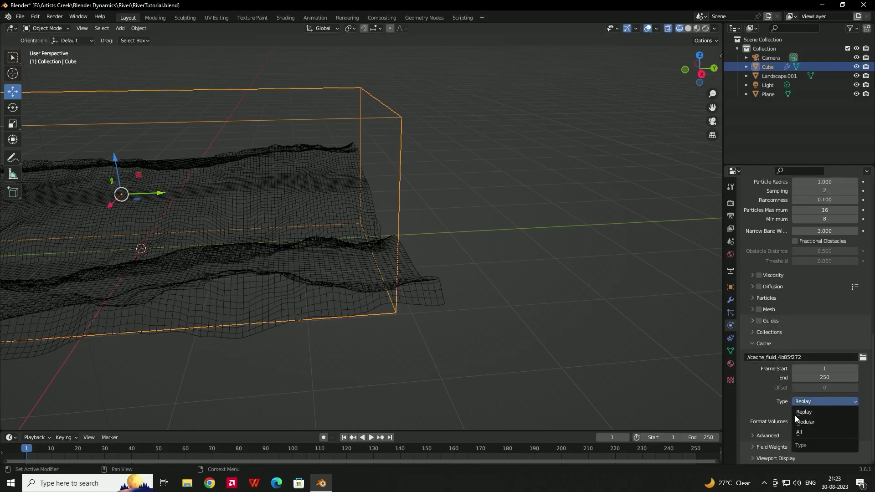
click(830, 424)
click(811, 438)
scroll(812, 437, down, 1)
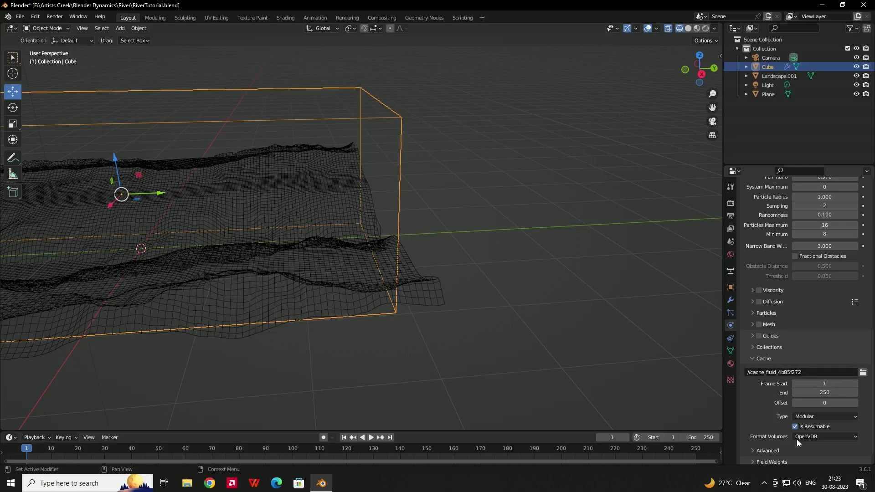
click(811, 436)
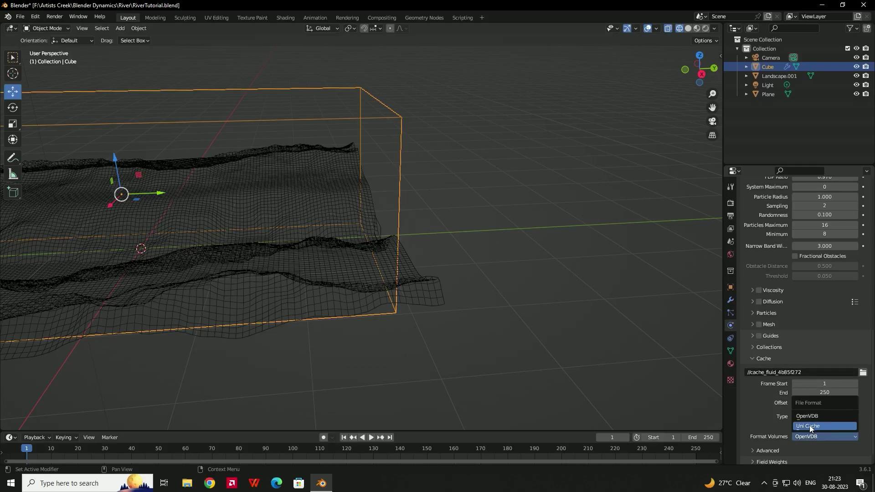
click(810, 426)
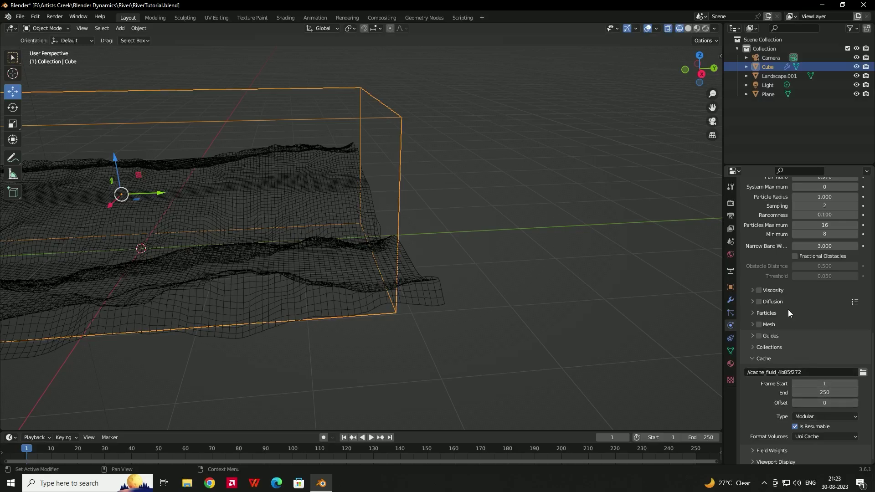
Enable Mesh generation for the fluid domain and set its Time Scale to 0.5.
click(759, 324)
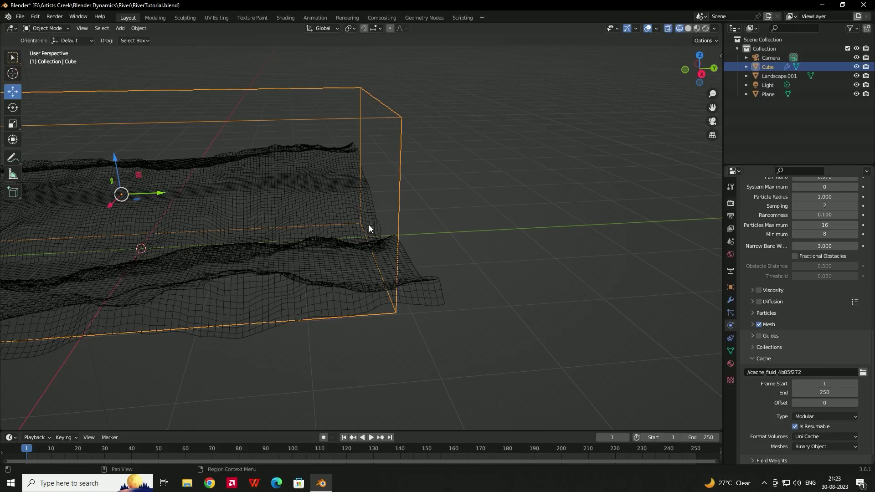
click(753, 324)
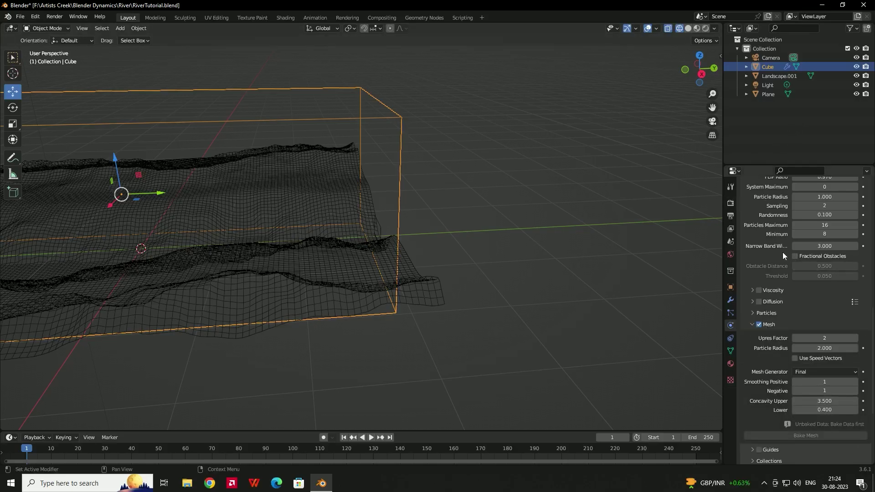
scroll(783, 252, up, 8)
scroll(770, 318, up, 6)
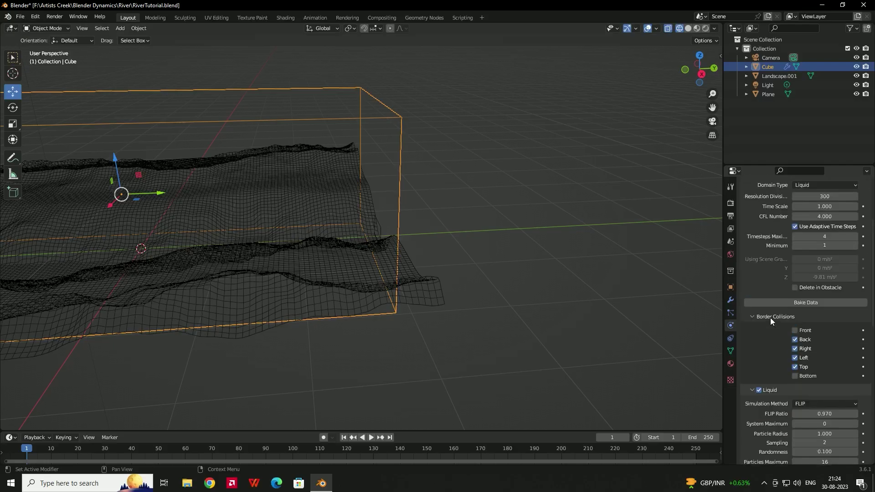
click(828, 298)
text(0.5)
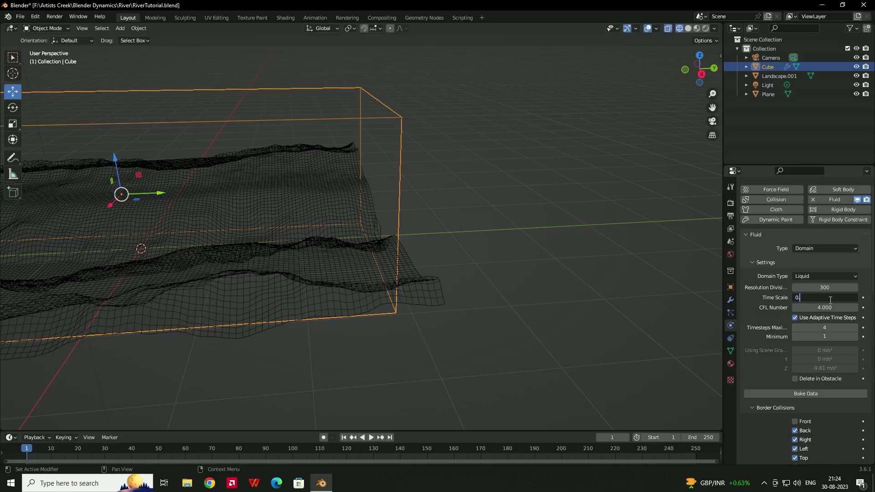
key(Return)
Set the liquid's Narrow Band Width to 8 and enable Fractional Obstacles.
scroll(779, 296, down, 10)
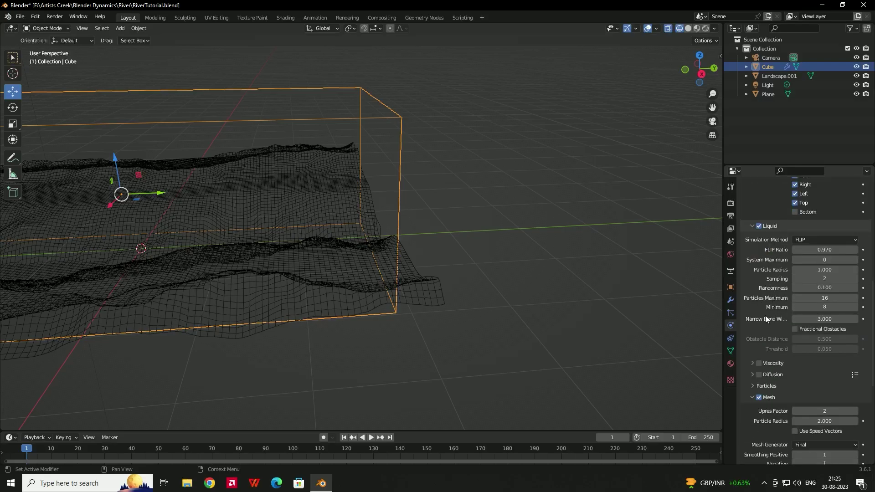
click(795, 320)
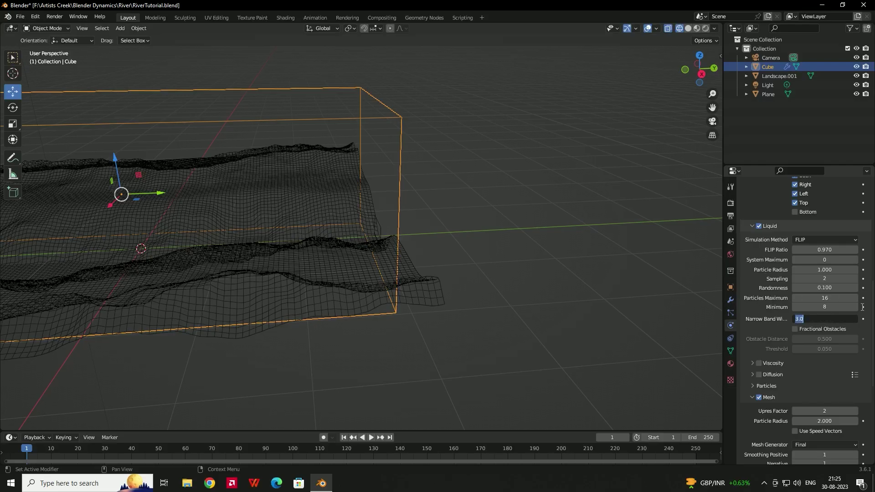
text(8)
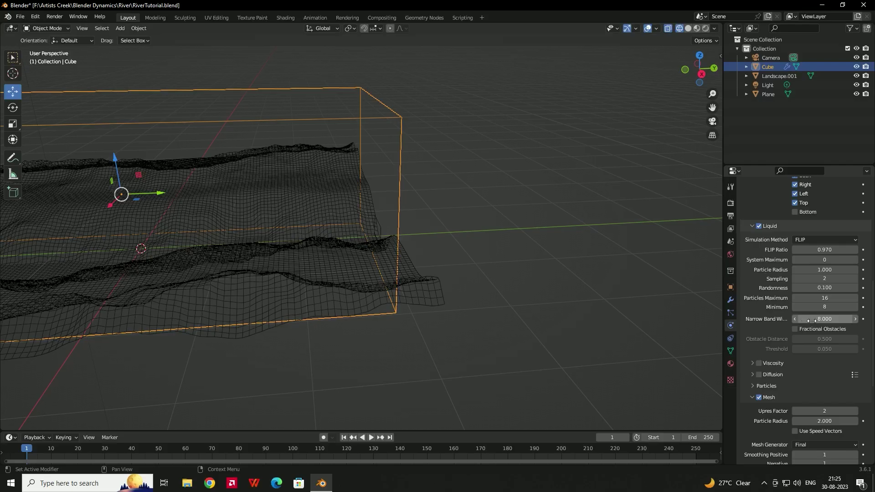
key(Return)
drag(724, 311, 690, 311)
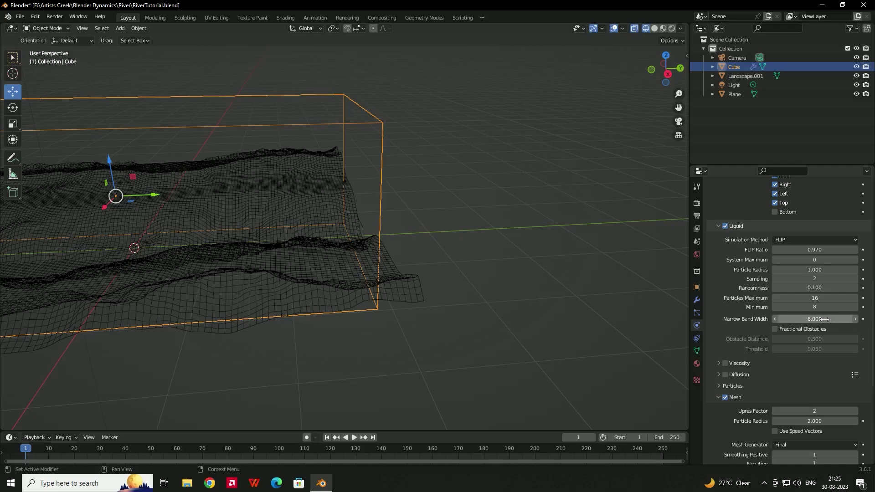
click(801, 331)
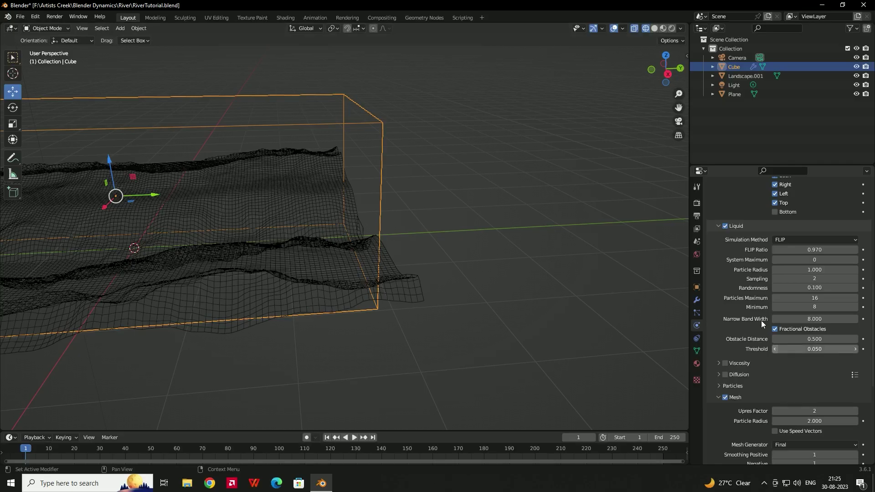
Enable Foam particles for the domain and set both Potential Radius and Particle Update Radius to 4.
scroll(740, 316, down, 10)
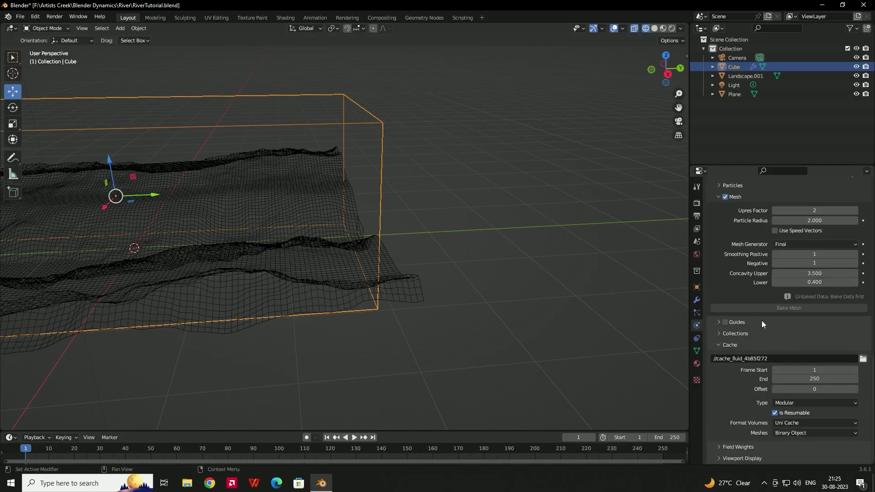
scroll(756, 316, up, 2)
scroll(721, 259, up, 2)
click(727, 259)
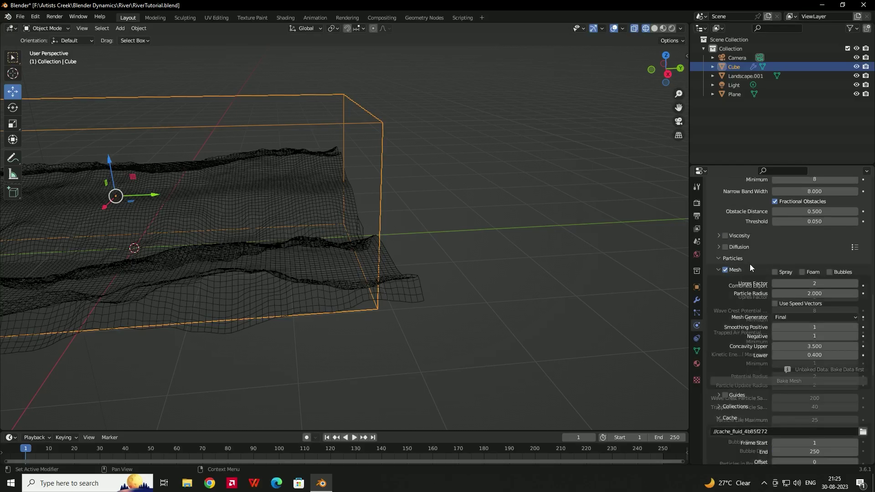
click(805, 271)
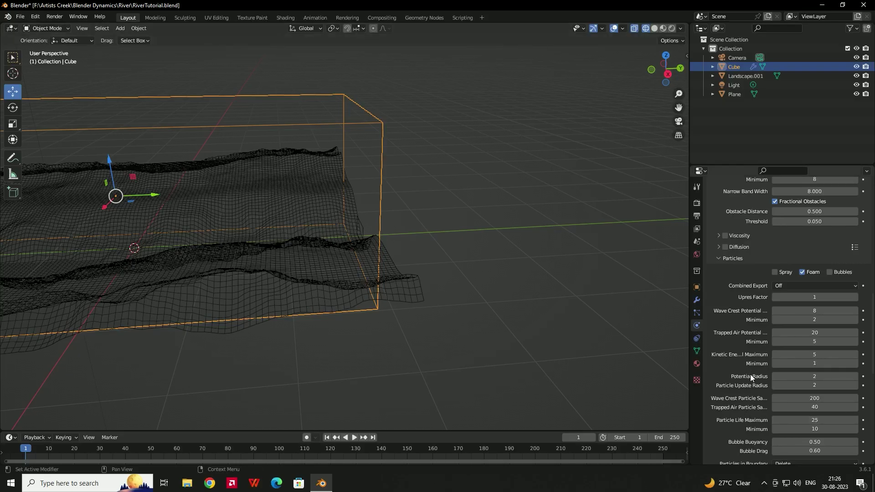
double_click(806, 377)
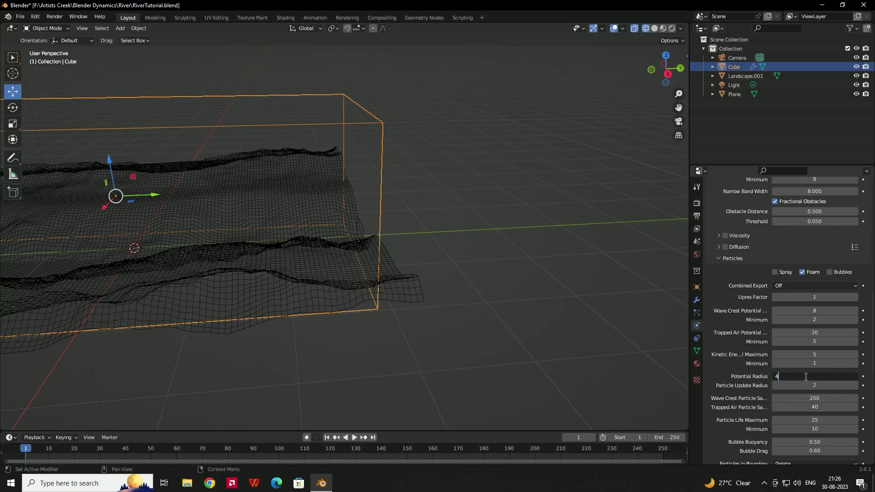
key(Tab)
text(4)
key(Return)
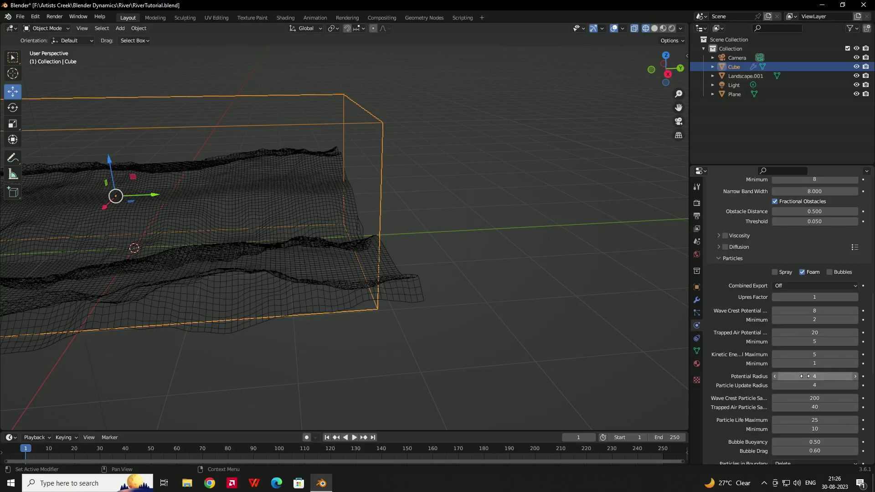
Set Wave Crest Particle Sampling to 300, and give the mesh a Particle Radius of 1.2 with speed vectors enabled.
scroll(761, 383, down, 2)
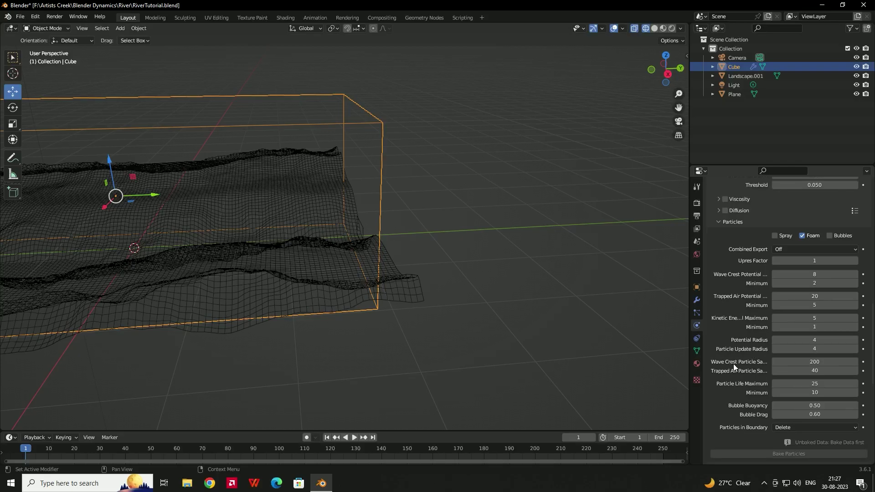
click(814, 363)
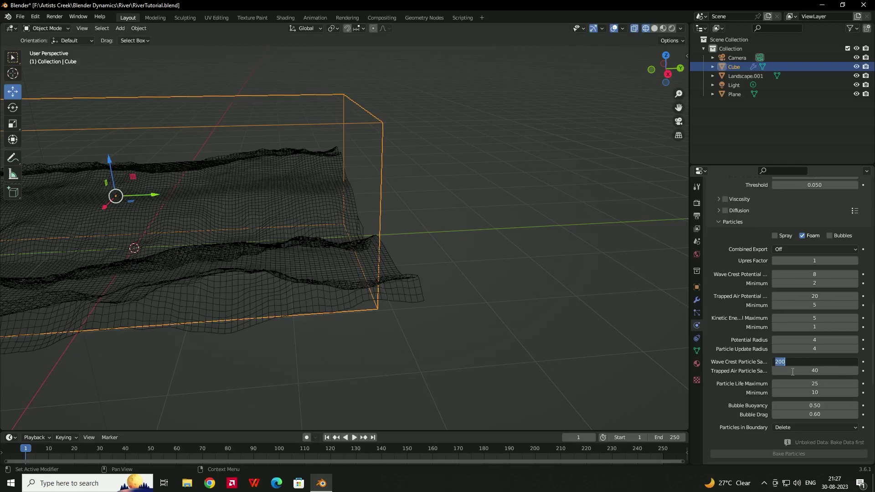
text(30)
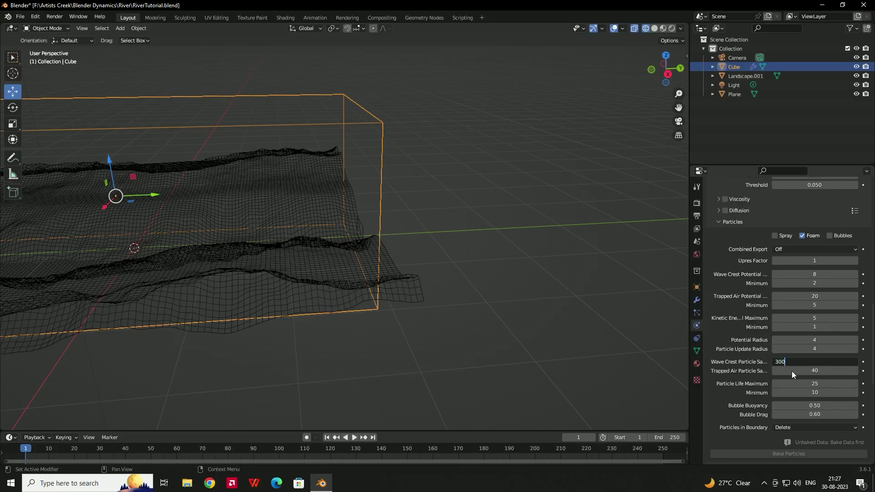
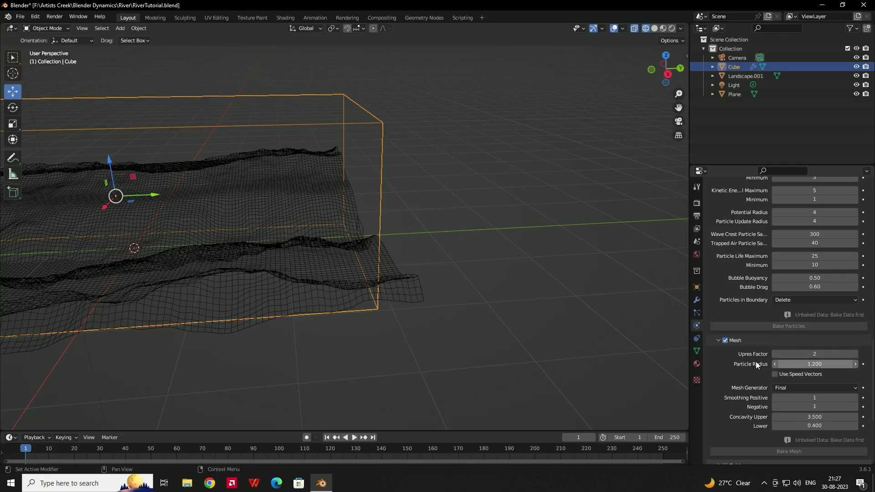
click(790, 372)
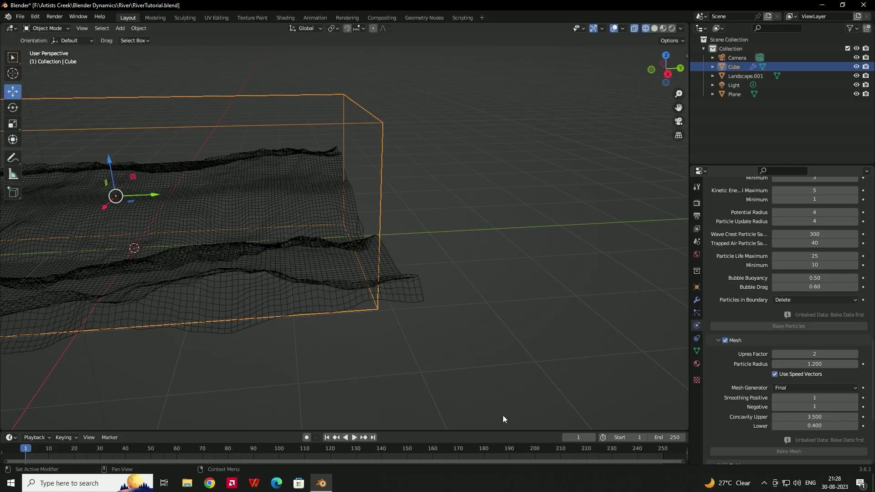
Give the small plane Fluid physics as a Flow object with flow type Liquid and behavior Inflow.
middle_drag(358, 212, 392, 213)
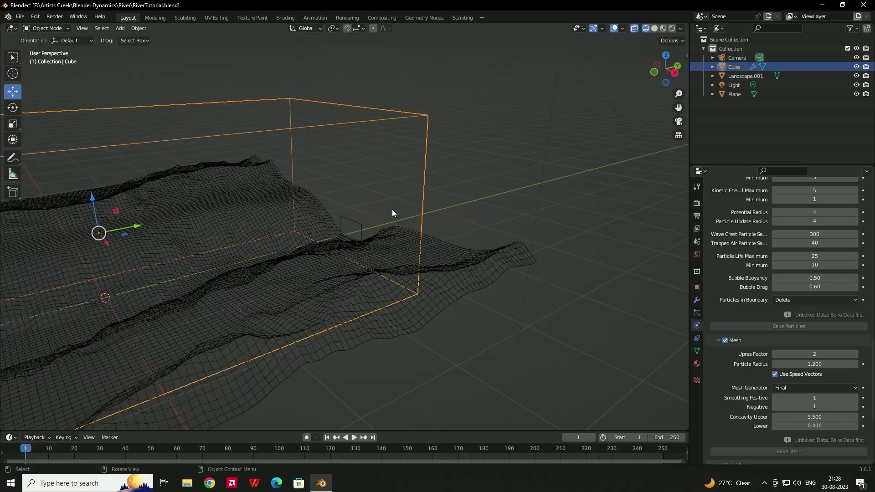
click(362, 224)
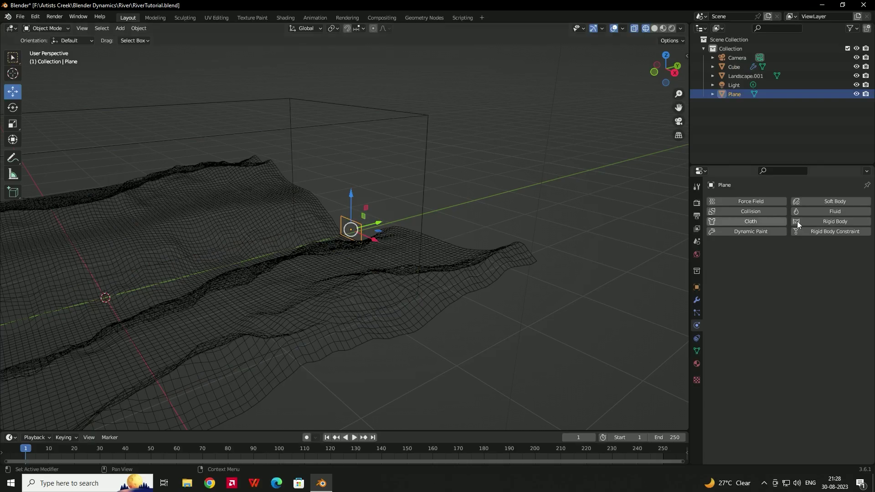
click(843, 212)
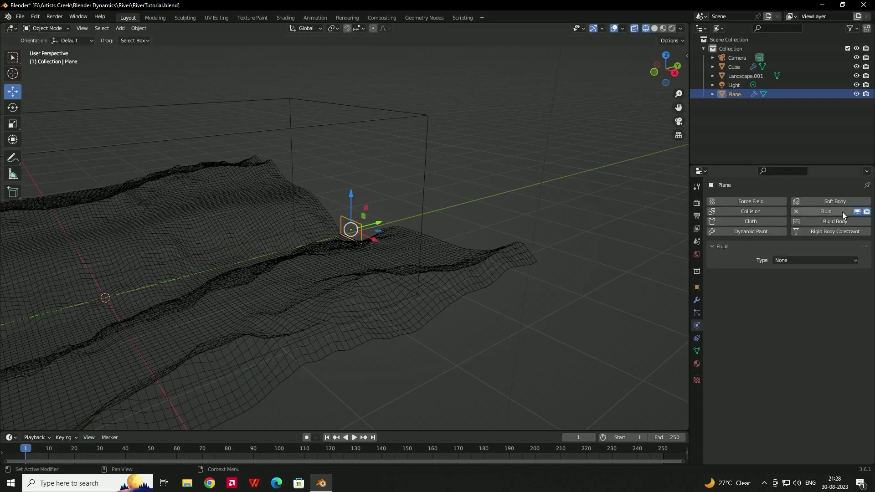
click(785, 261)
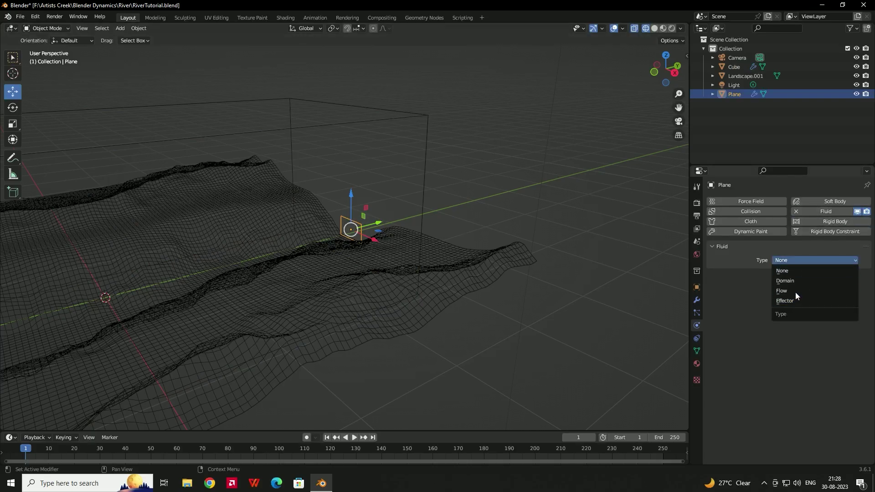
click(795, 291)
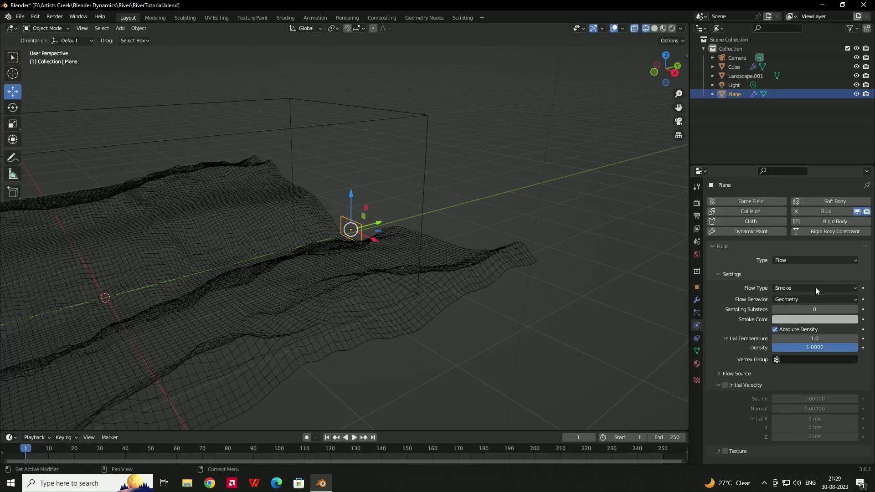
click(816, 287)
click(786, 333)
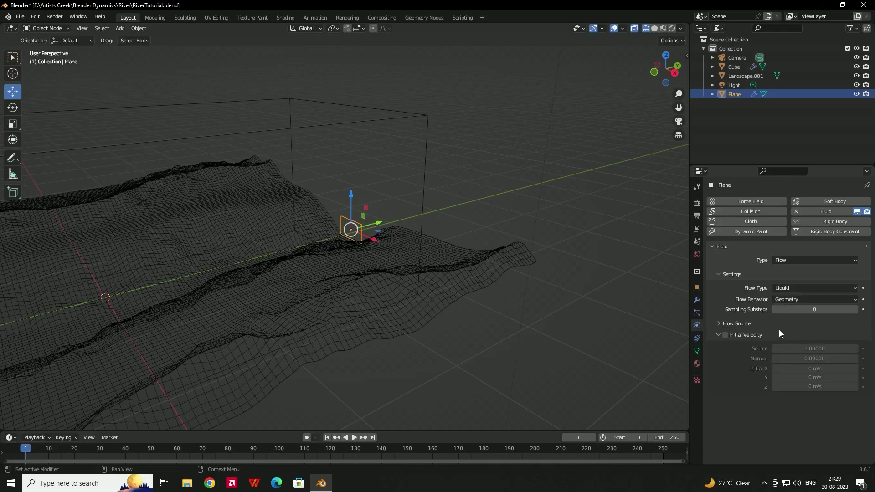
click(794, 300)
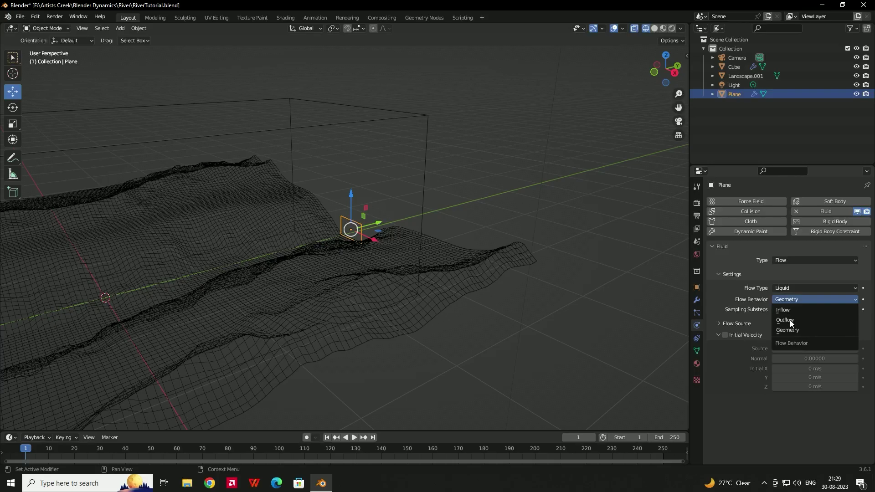
click(784, 312)
Mark the plane's flow source as planar and enable its Initial Velocity.
click(720, 333)
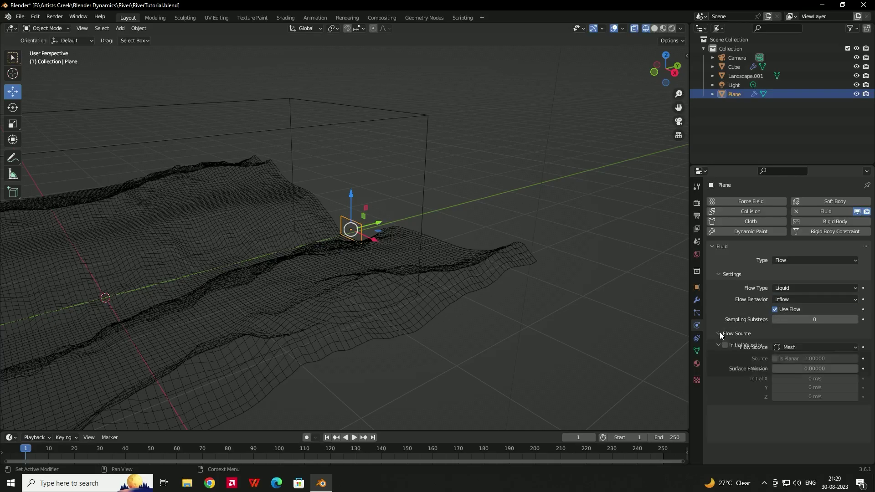
click(775, 358)
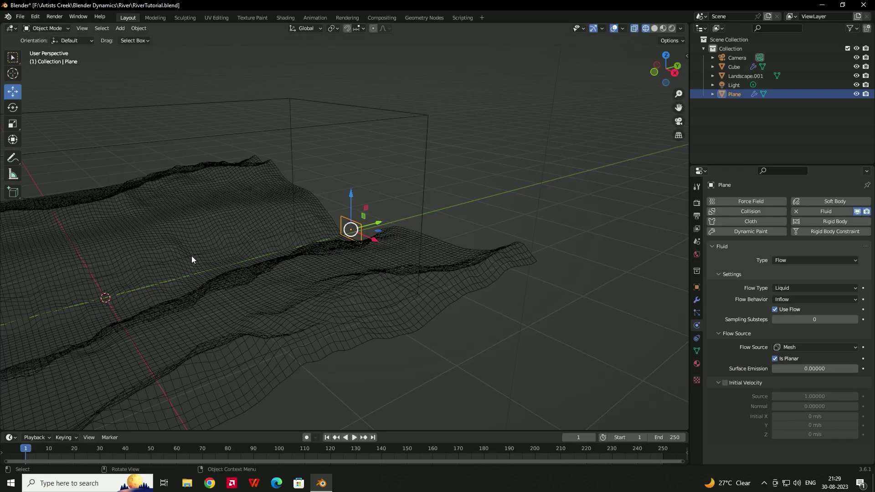
click(725, 384)
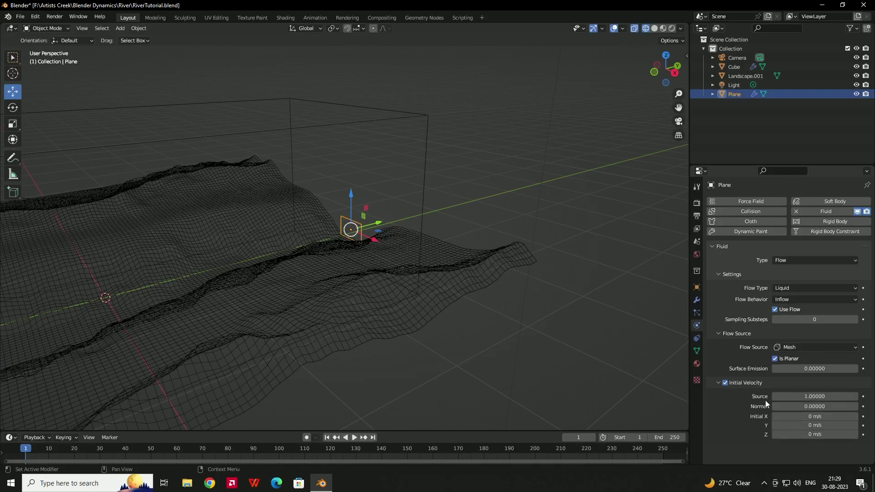
Set the inflow plane's initial velocity along Y to -0.5 m/s.
click(817, 426)
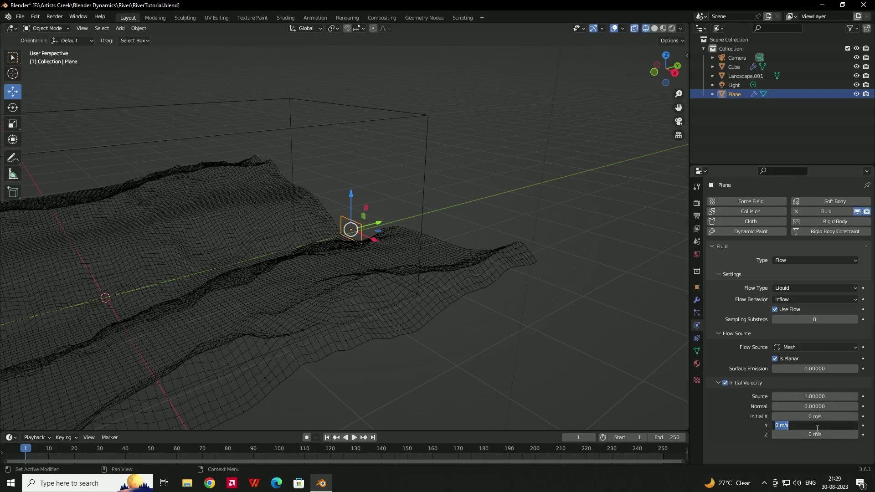
text(-5)
key(Return)
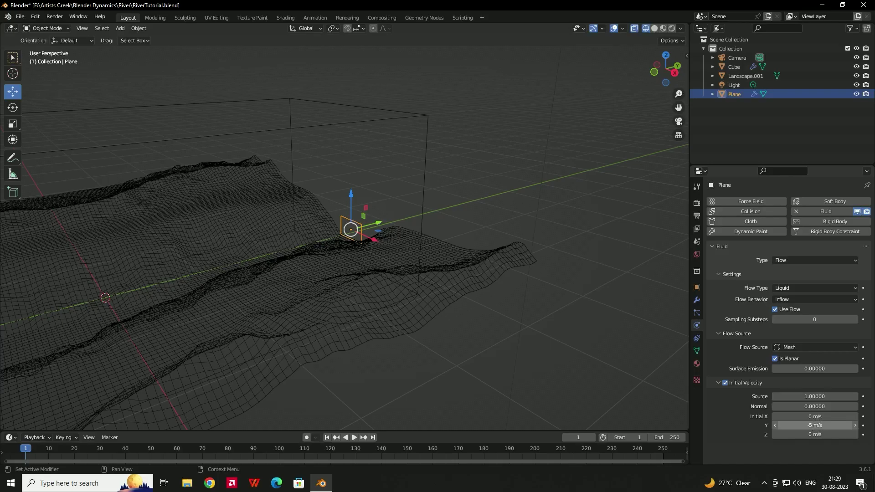
click(817, 425)
key(BackSpace)
key(BackSpace)
key(BackSpace)
key(BackSpace)
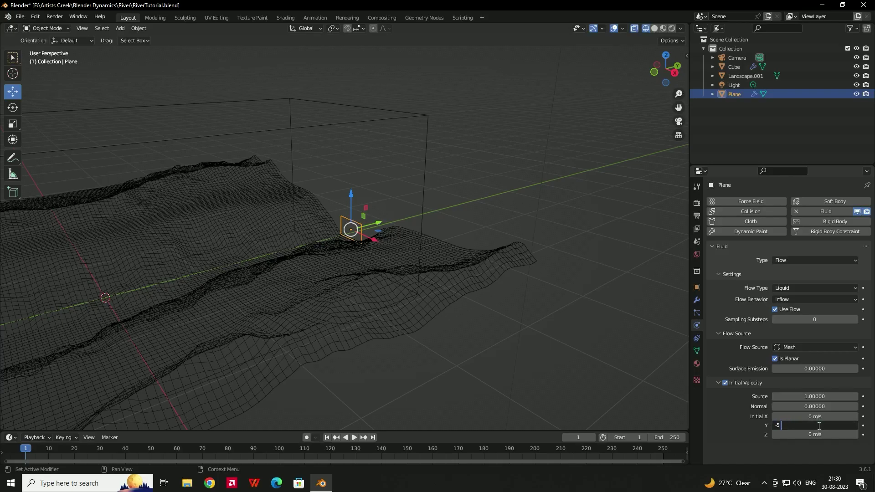
text(-0.5)
key(Return)
Try applying all transforms to the inflow plane, and undo the change.
middle_drag(285, 260, 305, 245)
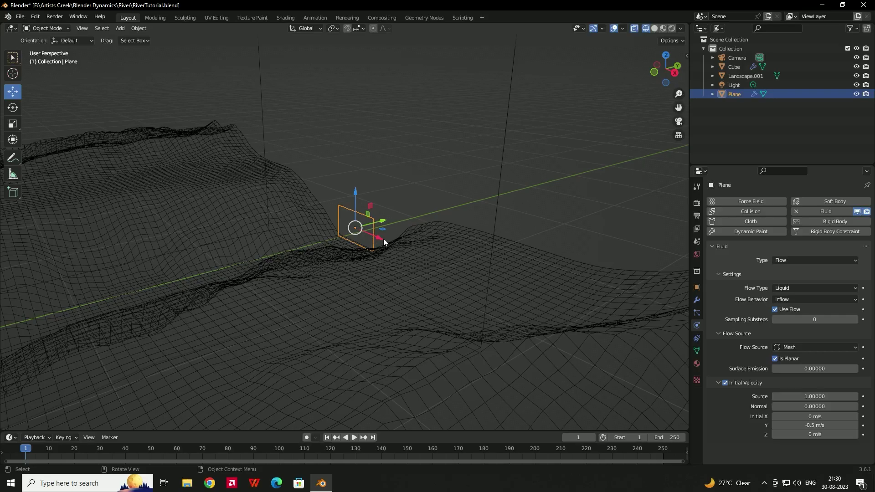
key(ctrl+a)
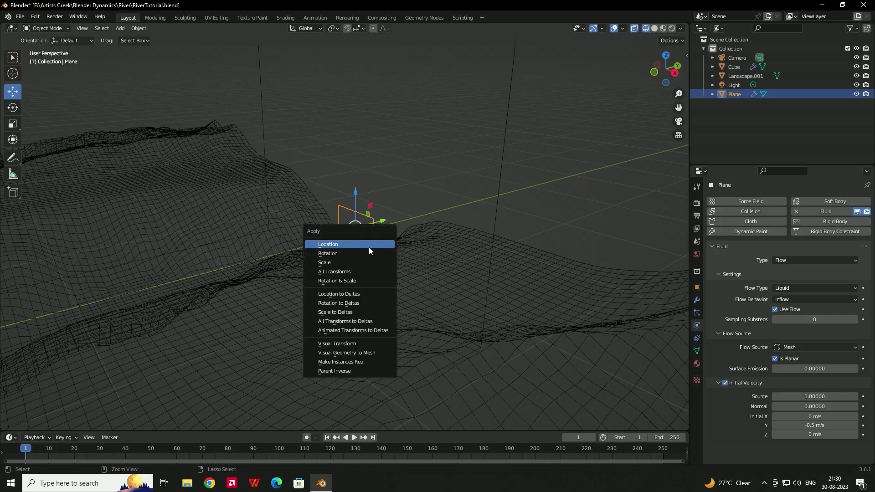
click(340, 275)
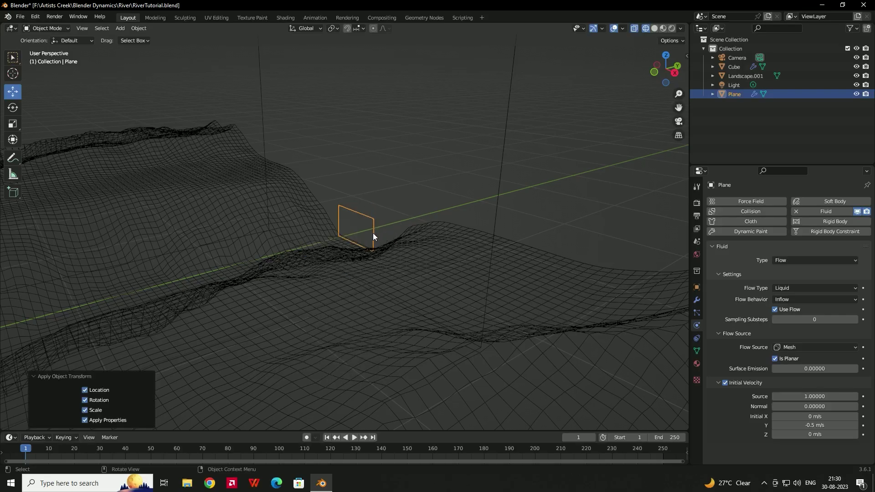
key(ctrl+z)
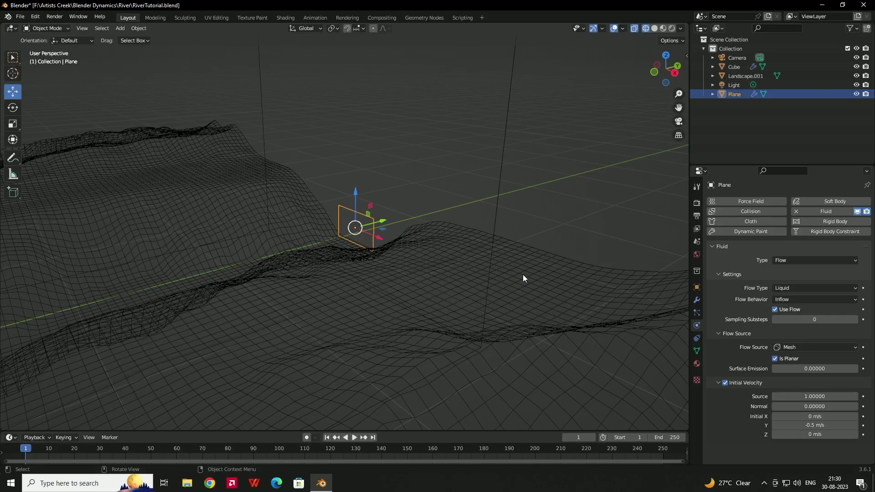
Give the landscape Fluid physics as an Effector of type Collision and mark it as planar.
click(525, 243)
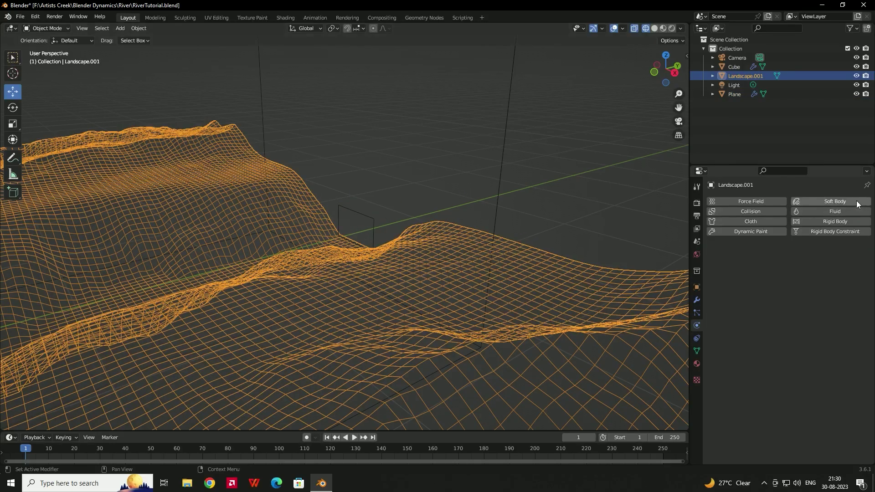
click(843, 212)
click(794, 247)
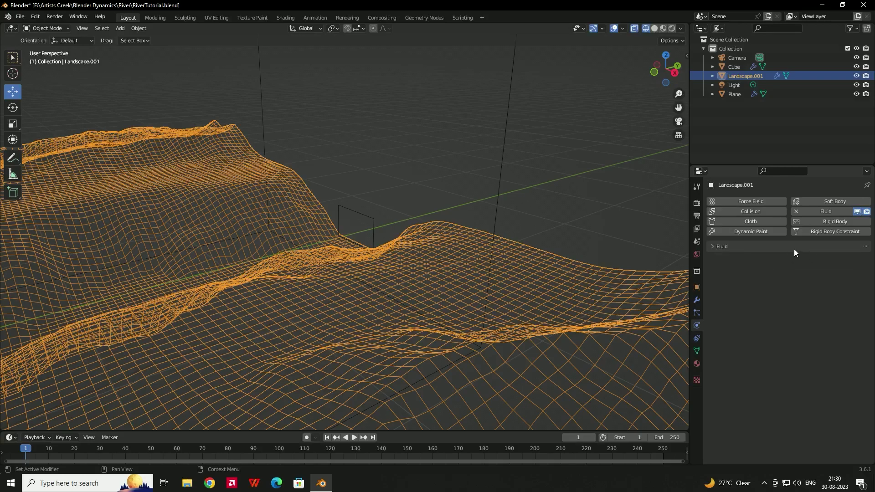
click(794, 248)
click(798, 260)
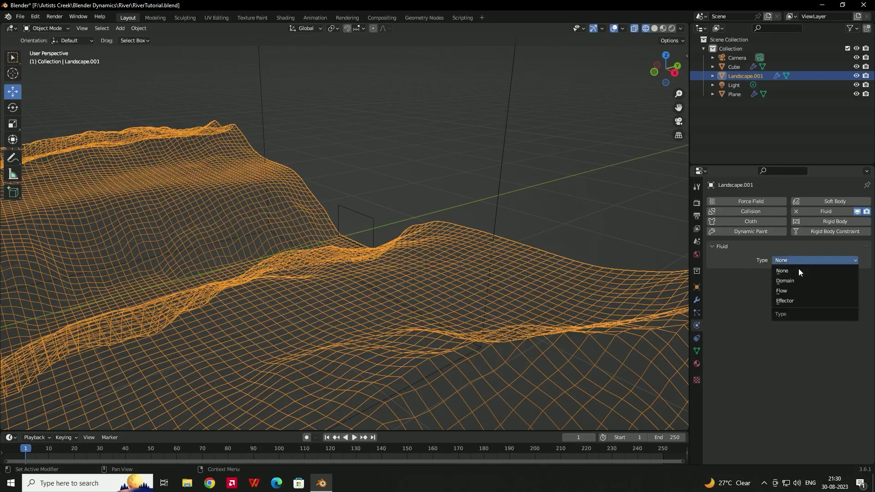
click(791, 299)
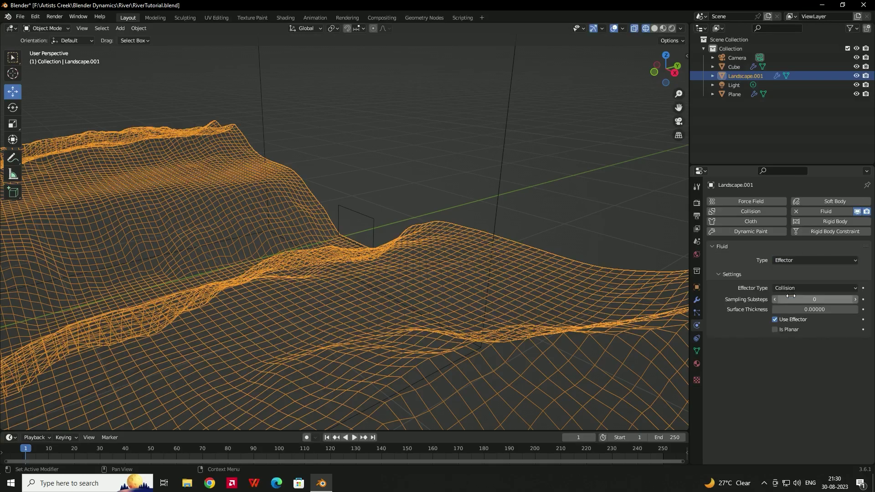
click(789, 330)
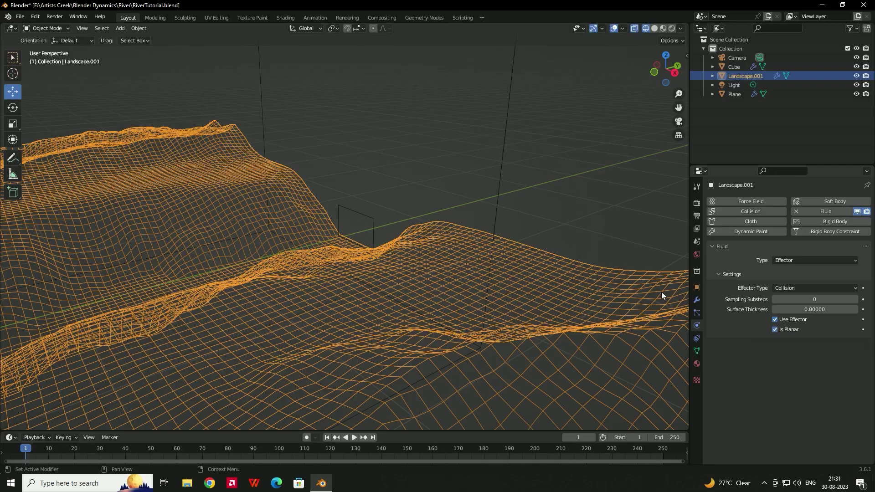
Save the project file before baking the simulation.
scroll(474, 208, down, 5)
click(404, 191)
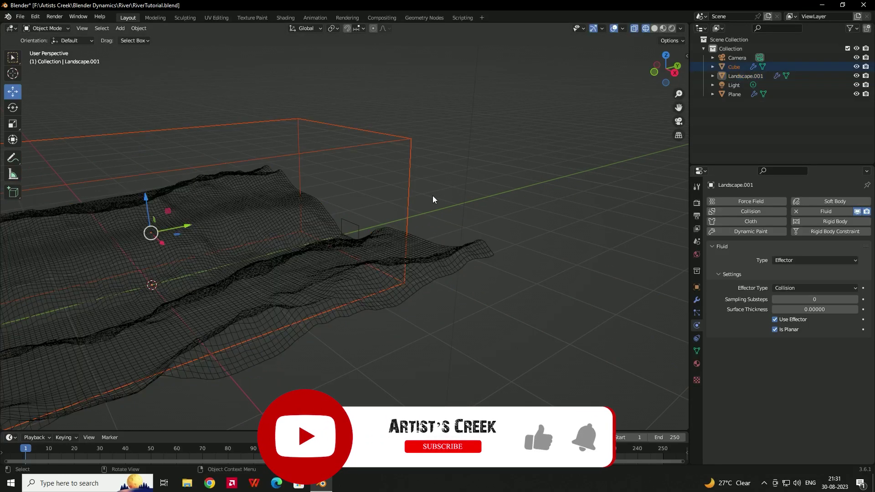
key(ctrl+s)
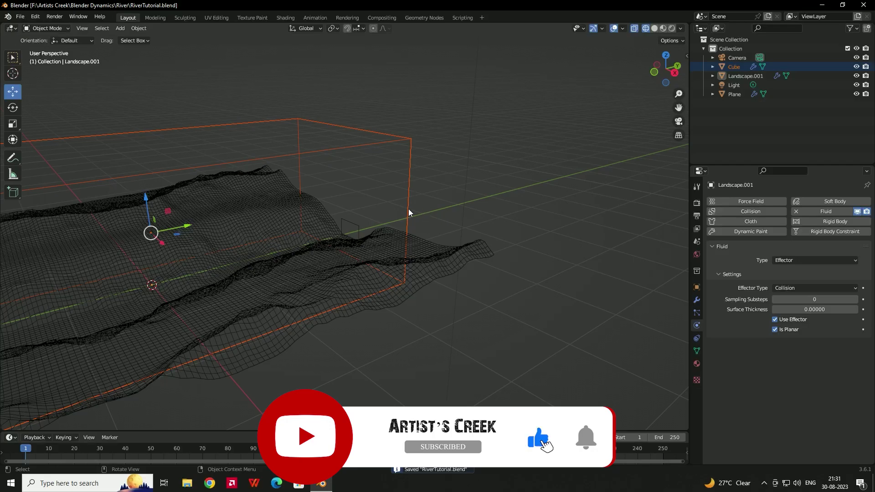
Bake the liquid data of the cube domain.
scroll(408, 209, up, 3)
click(441, 191)
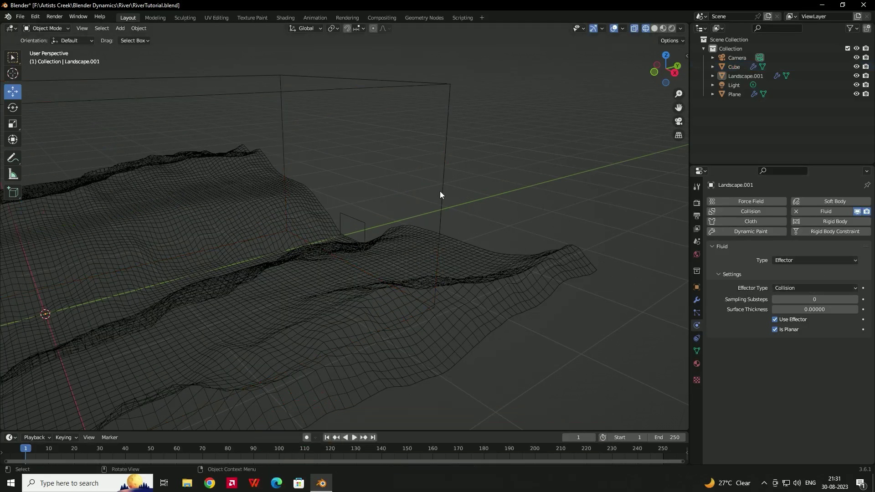
click(441, 192)
scroll(756, 359, down, 3)
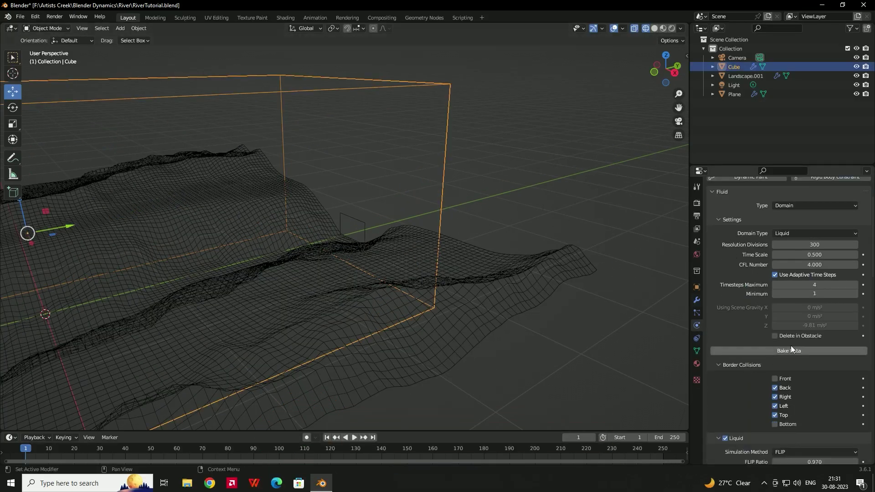
click(779, 351)
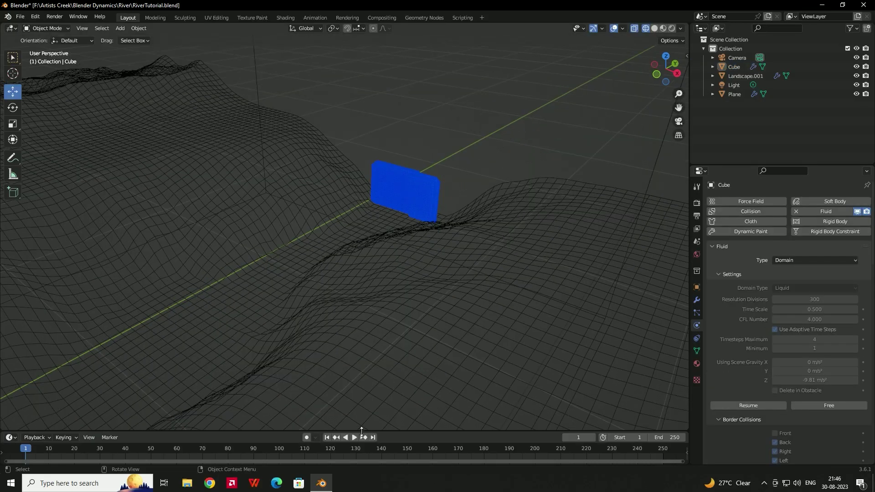
Play the baked liquid data from frame 1 and pause at frame 45 to check the flow.
click(355, 438)
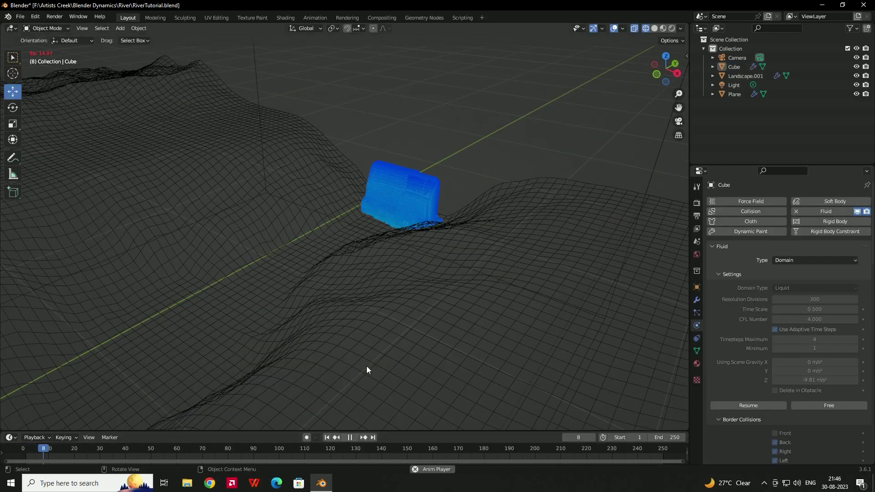
click(351, 437)
mouse_move(382, 337)
middle_down()
mouse_move(412, 328)
mouse_move(393, 332)
middle_up()
Bake the domain's particles and its liquid mesh.
scroll(767, 373, down, 15)
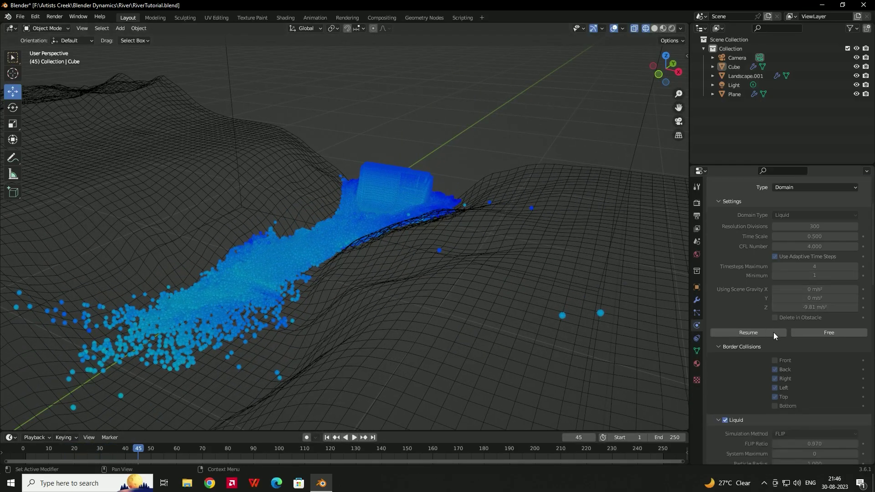
scroll(752, 360, down, 5)
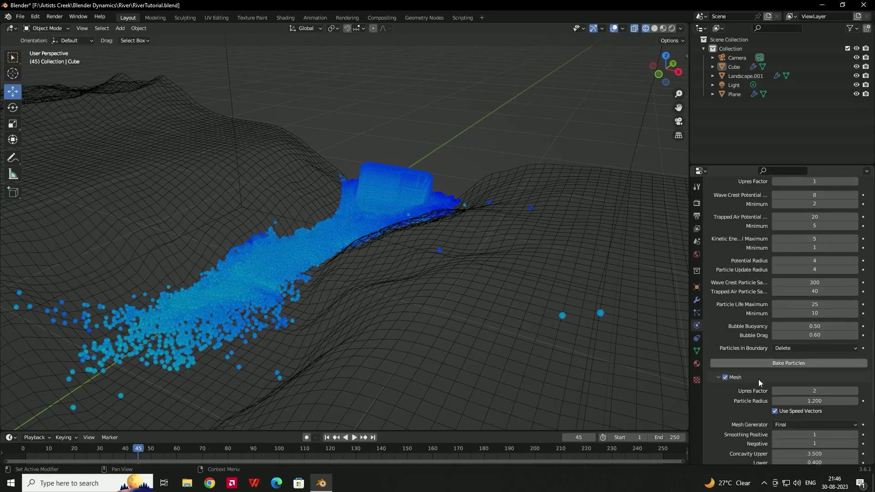
click(785, 365)
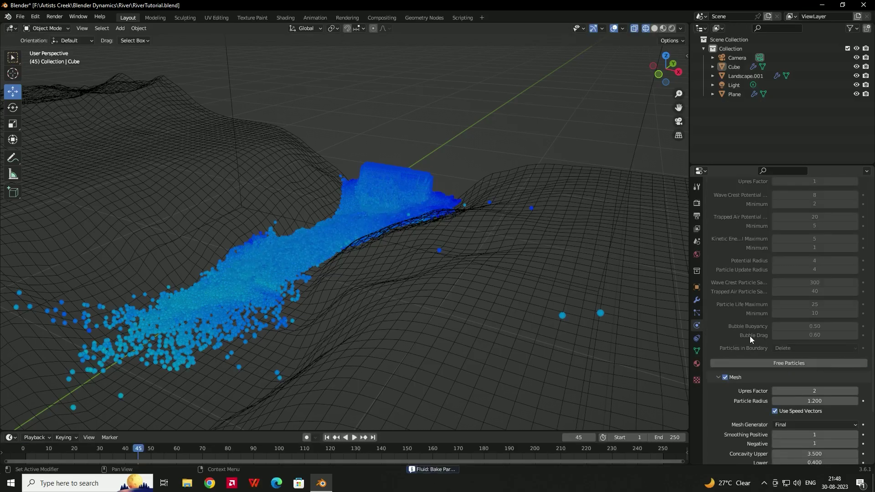
scroll(751, 322, down, 4)
scroll(751, 322, down, 2)
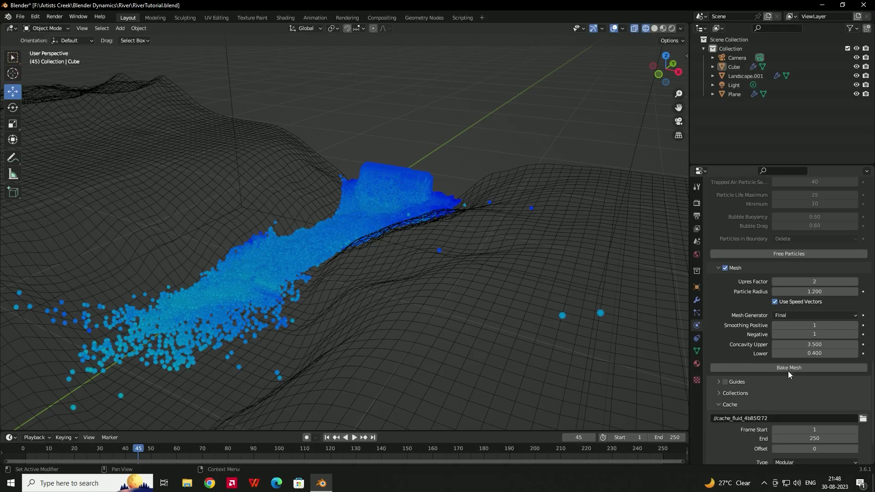
click(781, 368)
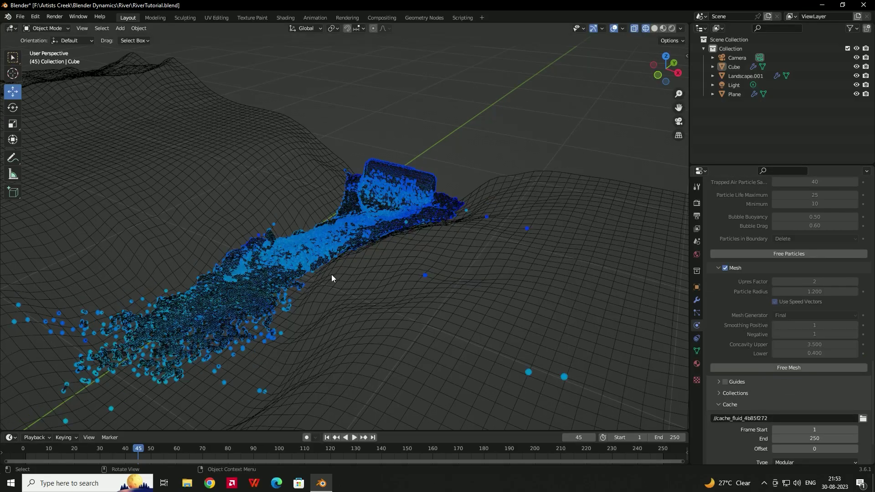
Display the viewport in solid shading to show the liquid mesh in the valley.
middle_drag(218, 213, 269, 235)
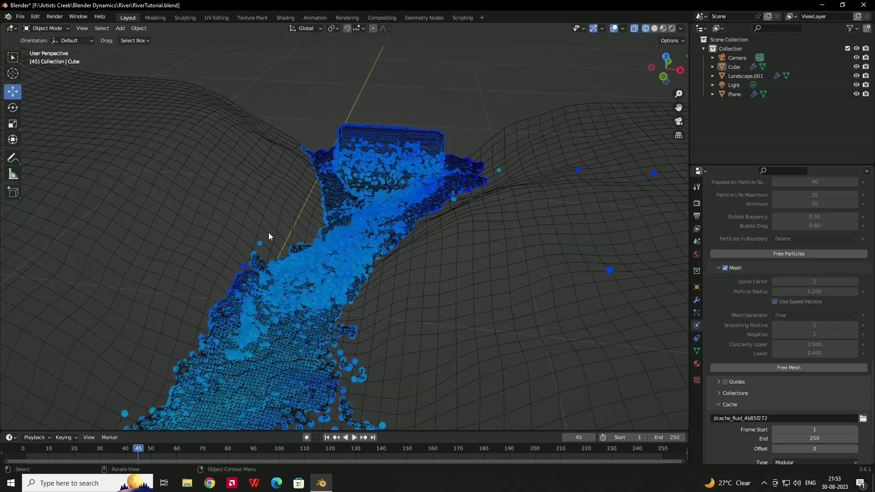
key(z)
click(350, 250)
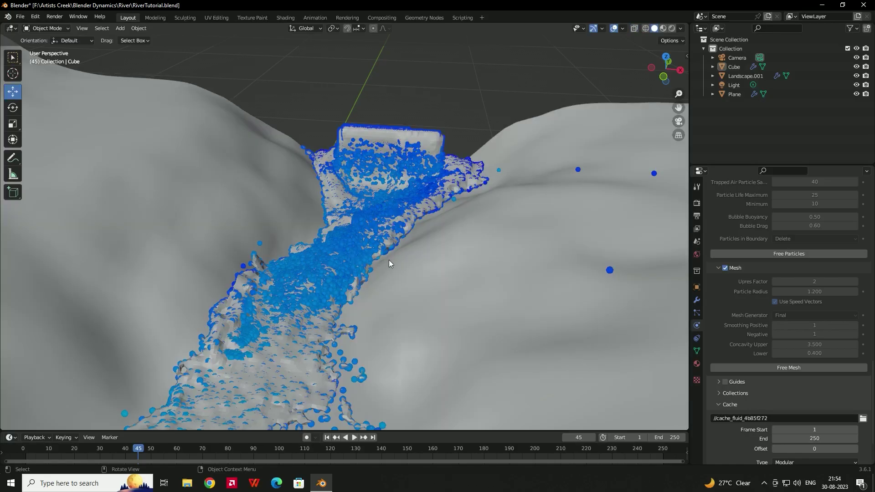
Replay the baked simulation from the first frame, pause at frame 47, and examine the river mesh and foam.
middle_drag(389, 260, 365, 248)
scroll(366, 251, down, 2)
click(327, 438)
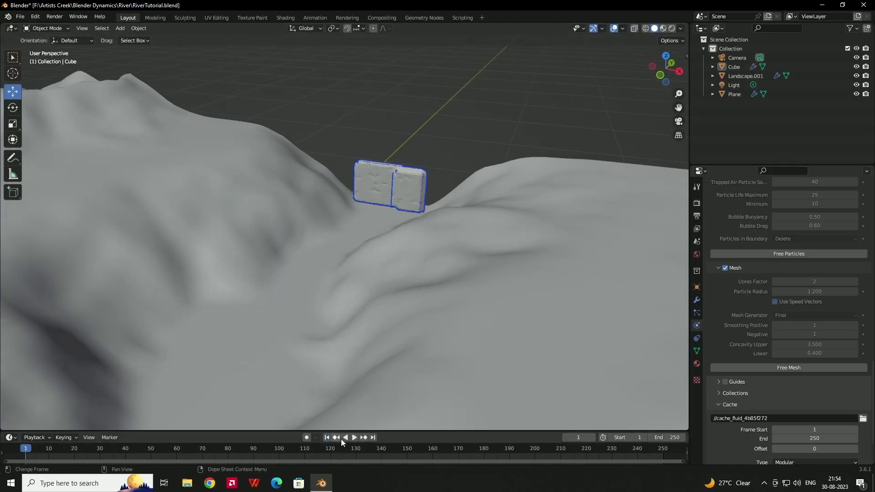
click(353, 437)
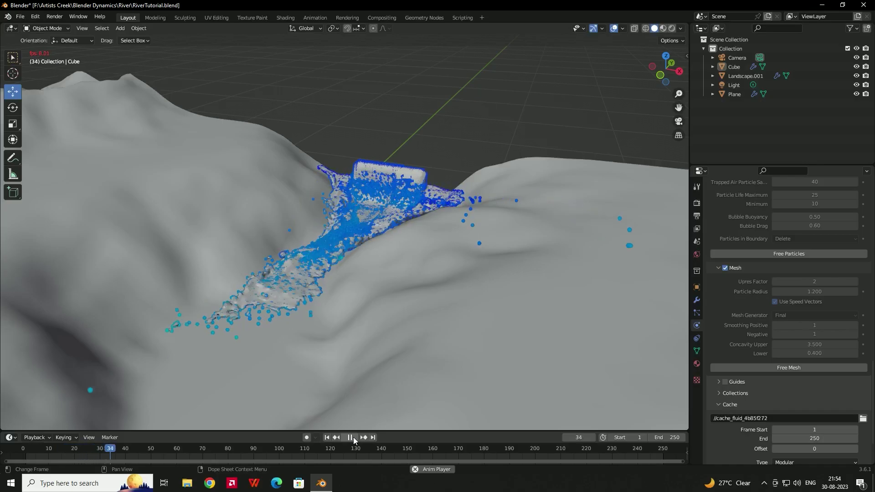
click(353, 437)
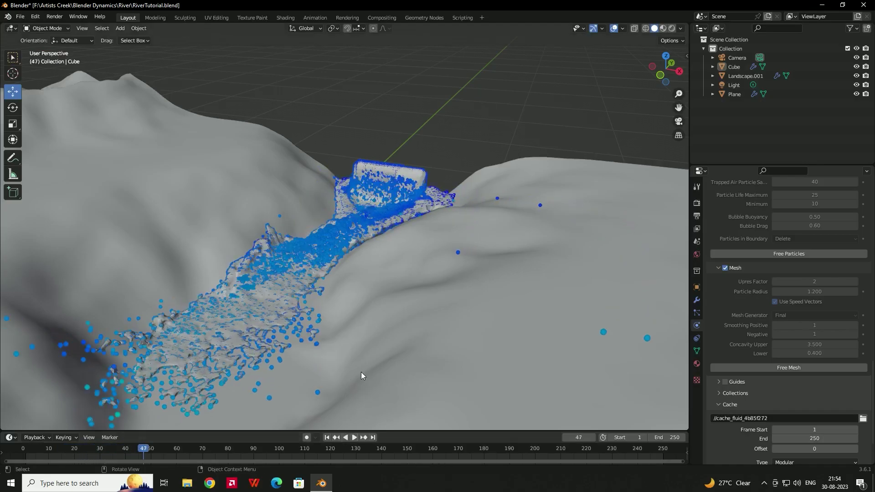
scroll(345, 305, up, 2)
middle_drag(345, 305, 388, 248)
scroll(350, 250, up, 3)
scroll(414, 215, down, 8)
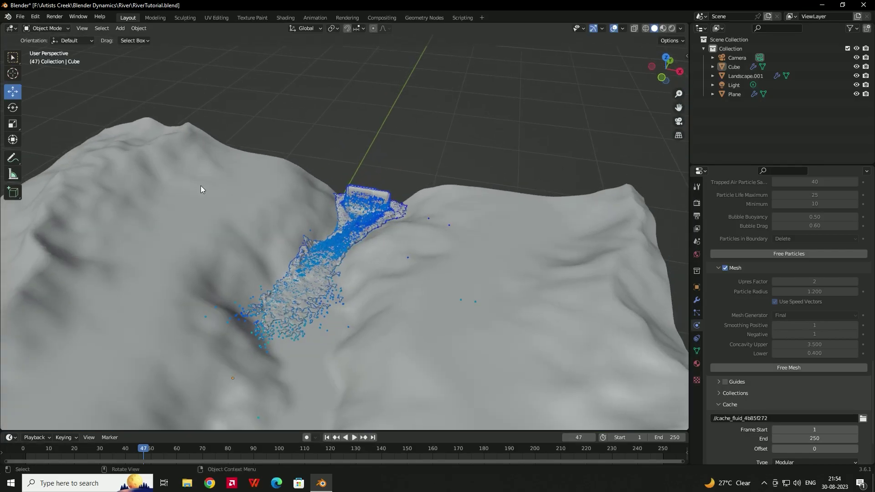
Add a UV sphere to the scene and scale it down to about 0.16.
key(shift+a)
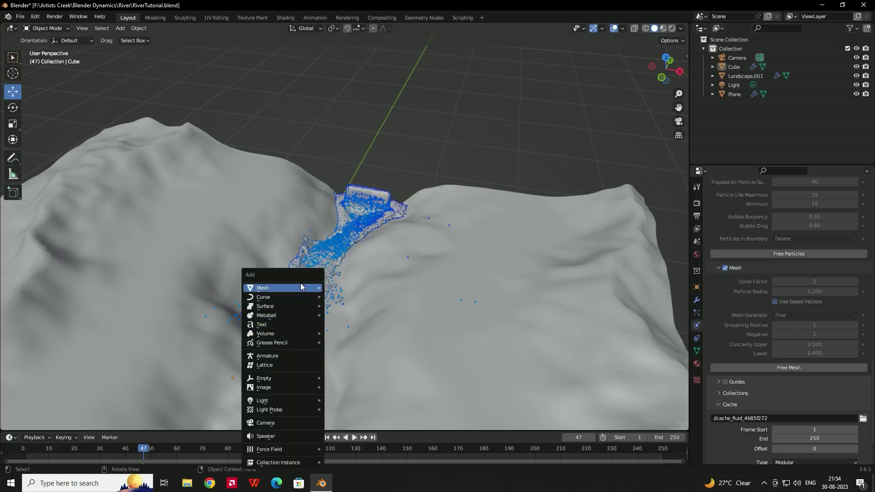
mouse_move(361, 284)
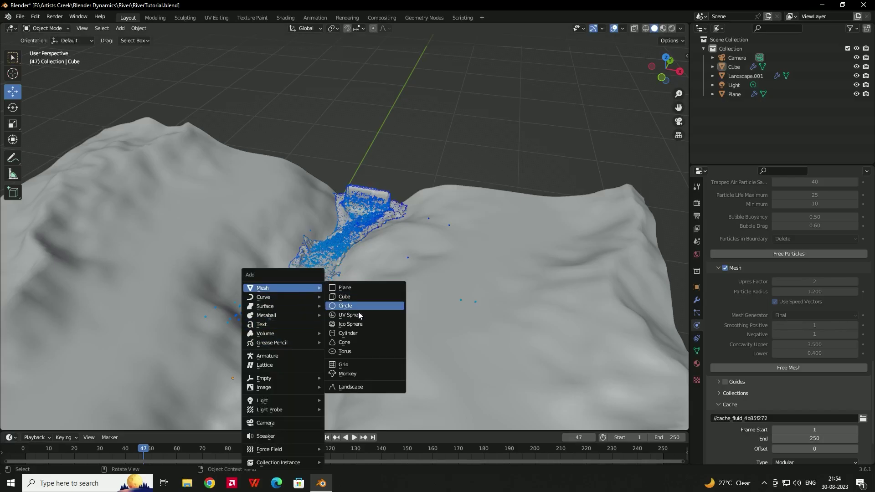
click(357, 317)
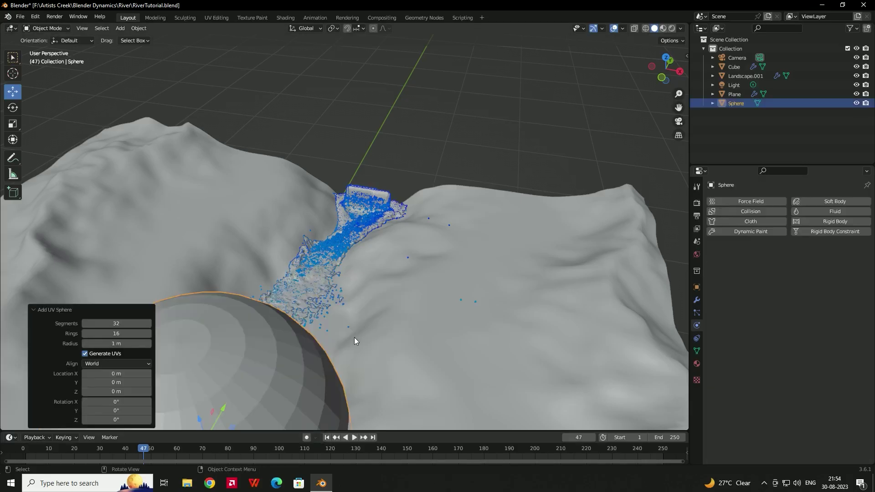
scroll(349, 331, down, 3)
middle_drag(343, 328, 355, 298)
key(s)
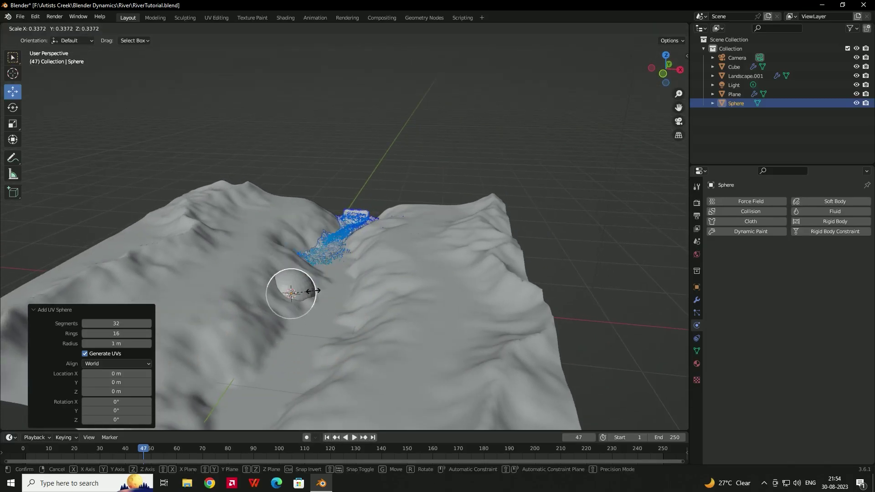
click(302, 288)
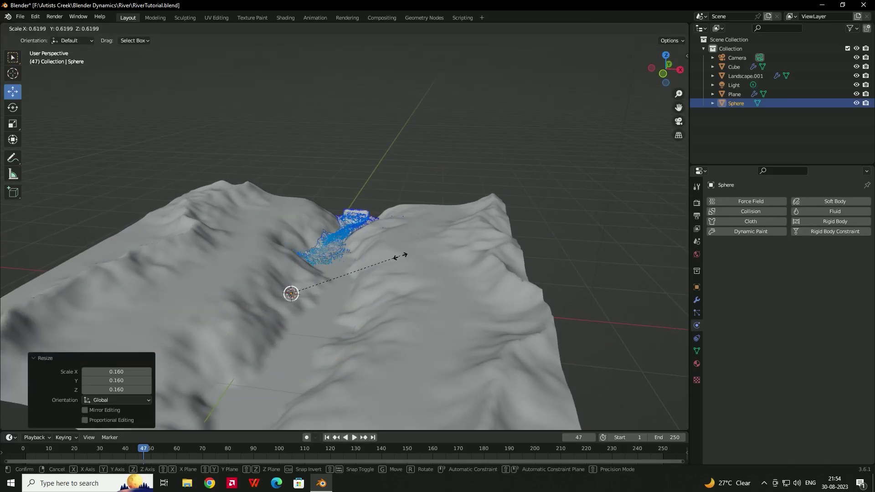
Move the sphere along X to the hillside beside the river and raise it about 0.66 m along Z.
key(g)
key(x)
click(458, 325)
scroll(598, 290, up, 2)
scroll(599, 290, down, 3)
drag(419, 279, 420, 226)
Scale the sphere on the hillside down further to about 0.132.
scroll(579, 185, up, 3)
key(s)
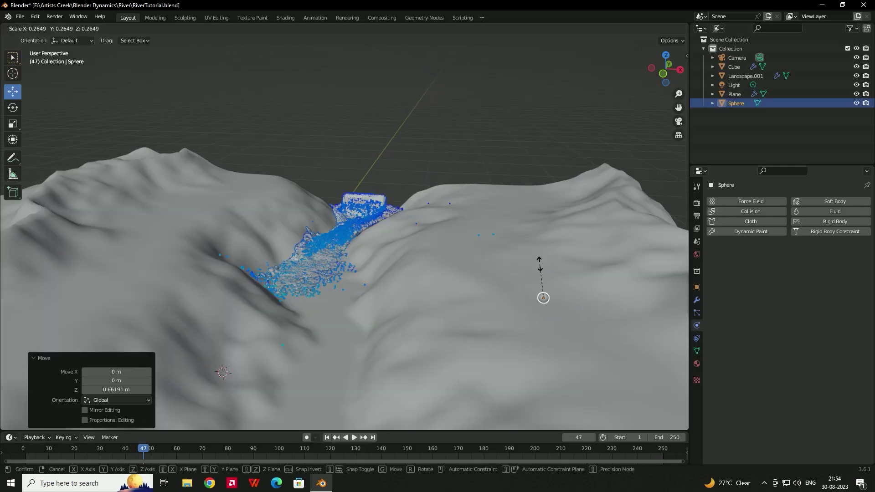
click(540, 287)
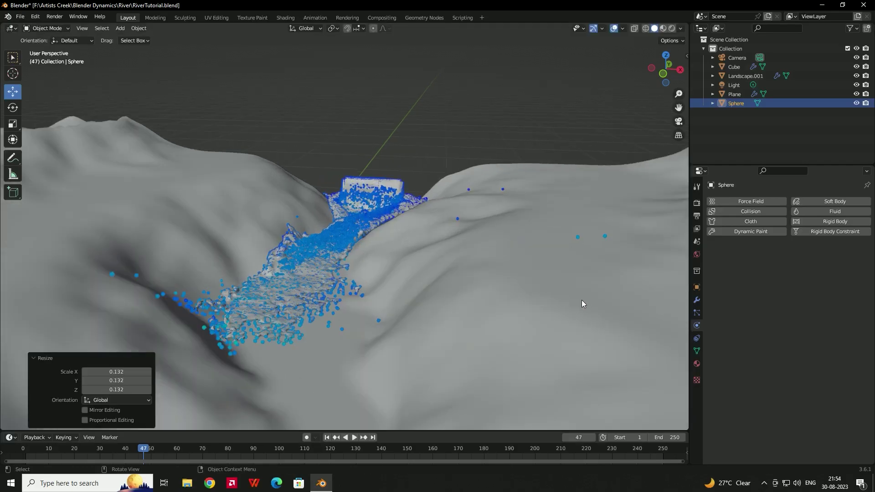
middle_drag(430, 276, 345, 236)
scroll(425, 259, down, 3)
middle_drag(454, 231, 440, 233)
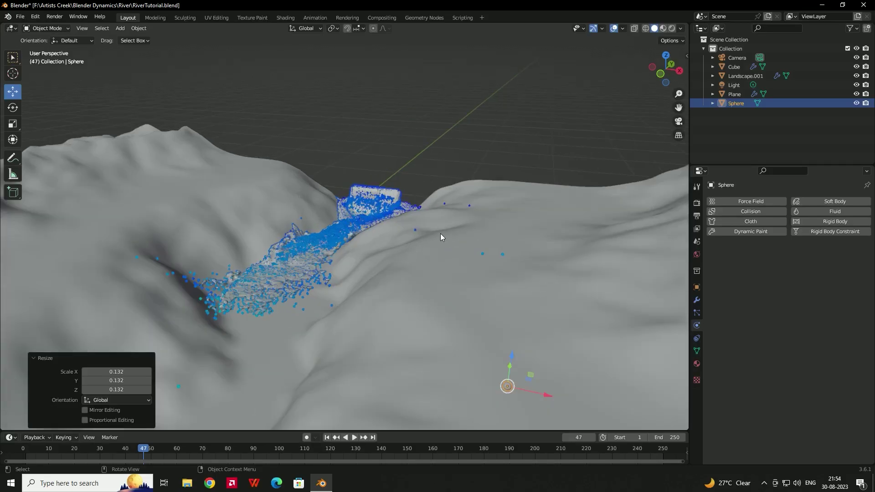
Hide the Cube domain's Liquid particle system in the viewport and expand its Render and Viewport Display settings.
click(302, 267)
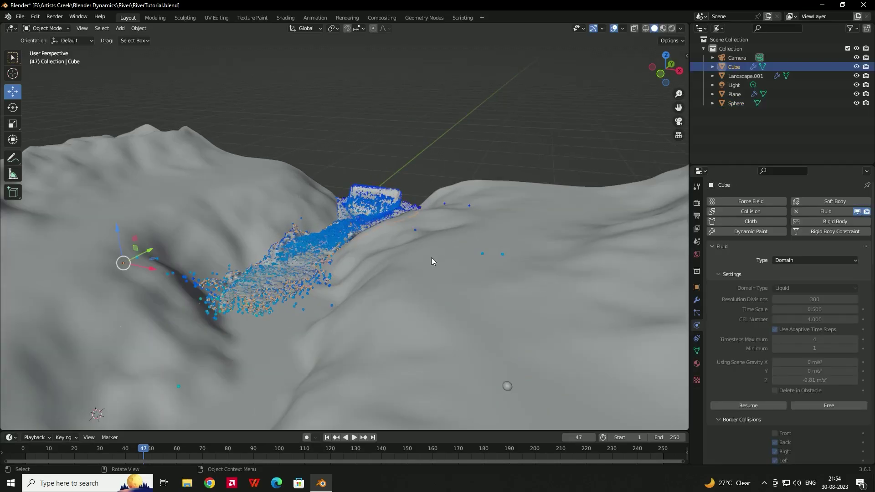
click(698, 312)
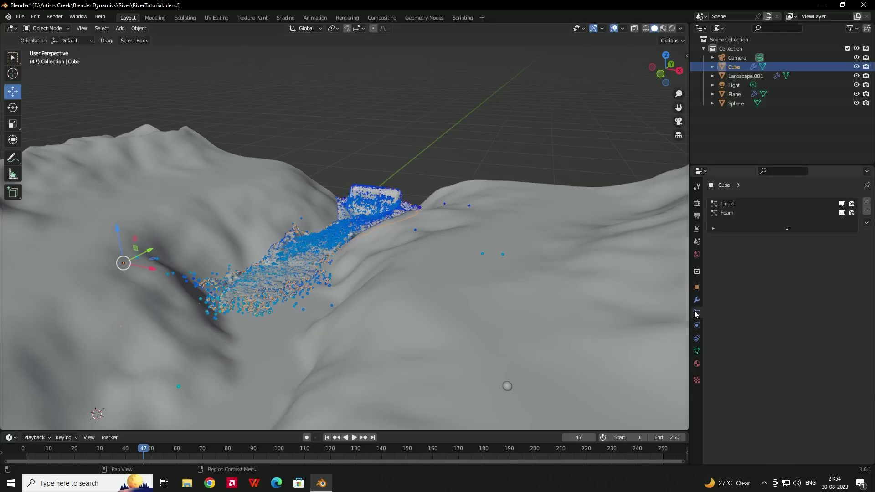
click(736, 213)
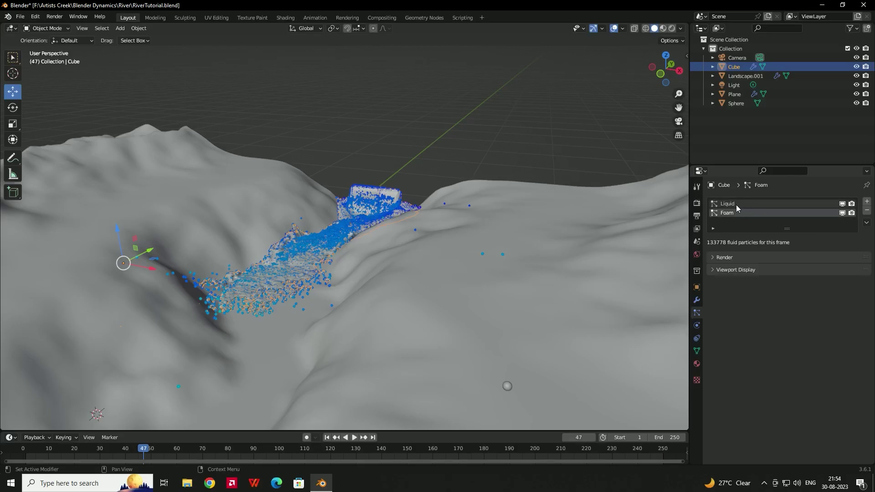
click(733, 204)
click(842, 205)
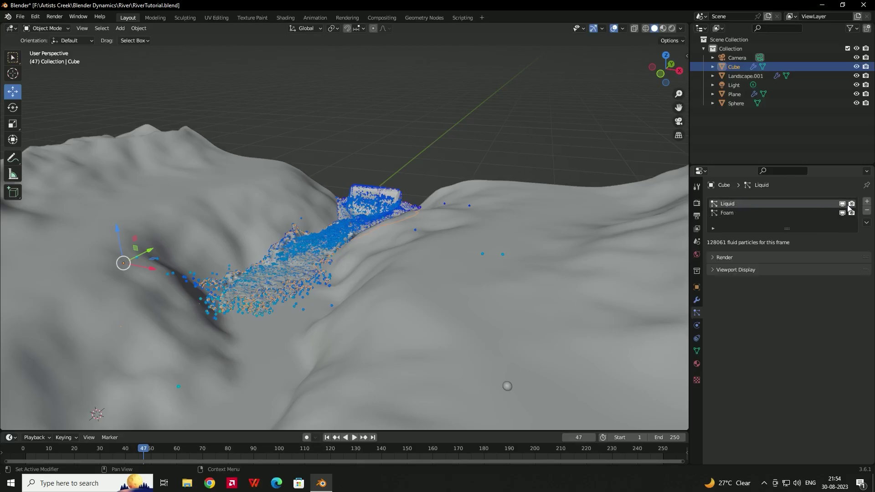
click(723, 258)
click(714, 356)
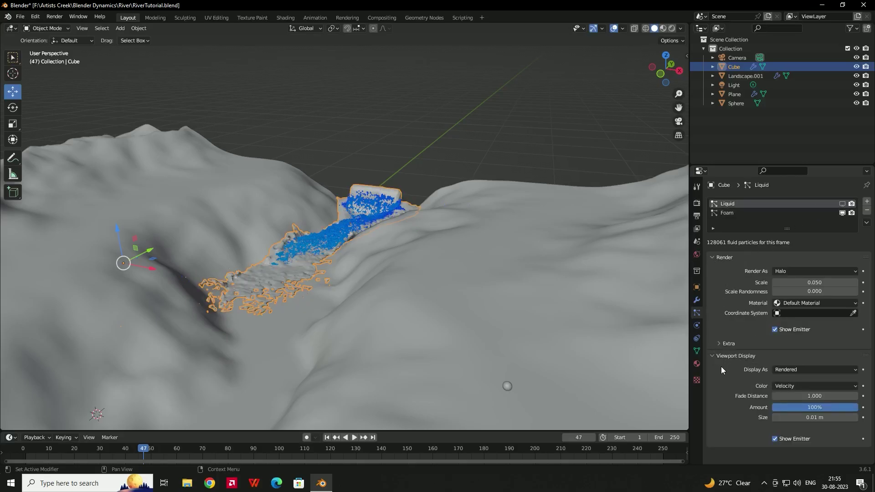
Try reducing the Liquid particle system's viewport display amount to 1%.
middle_drag(379, 258, 358, 254)
scroll(373, 253, up, 5)
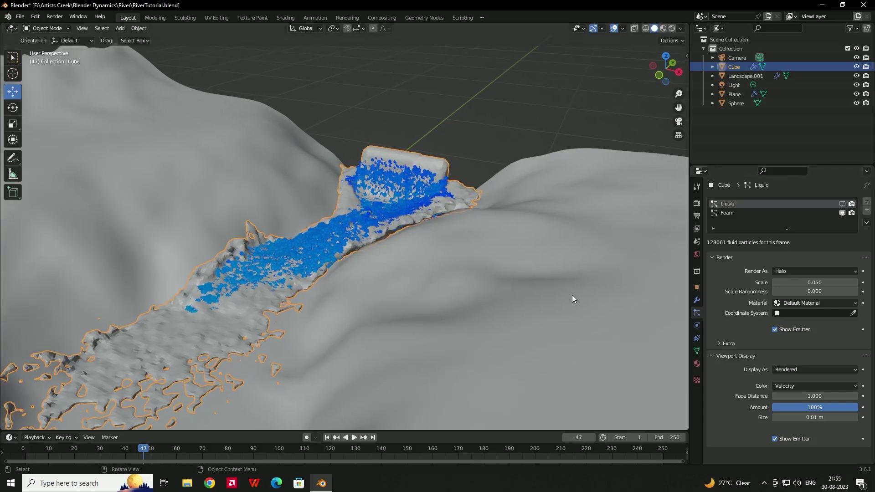
scroll(458, 296, down, 2)
middle_drag(404, 269, 387, 259)
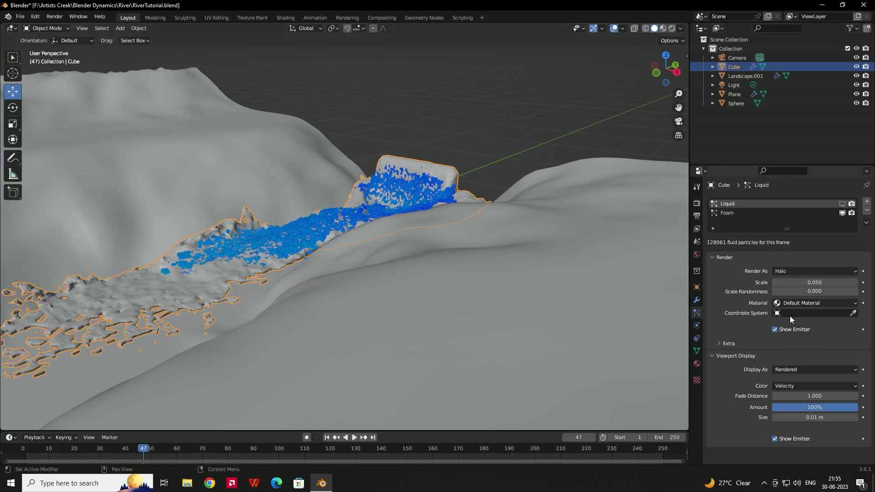
middle_drag(410, 241, 396, 238)
middle_drag(343, 221, 381, 230)
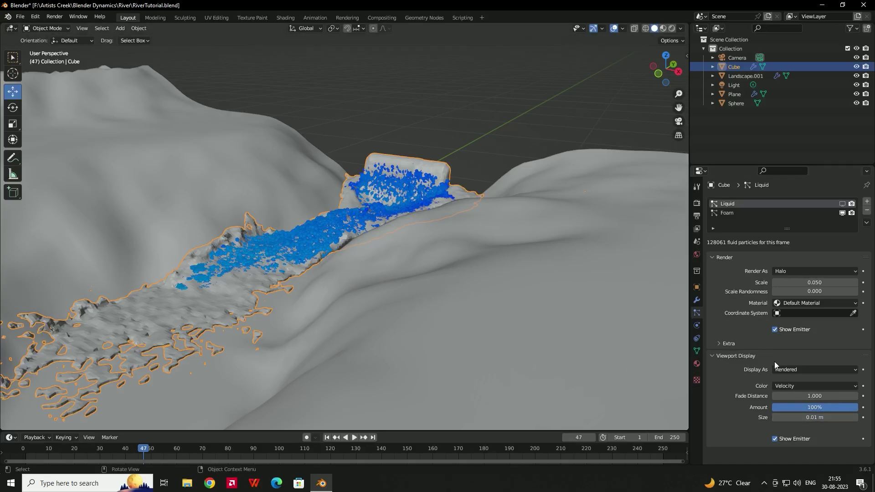
click(807, 407)
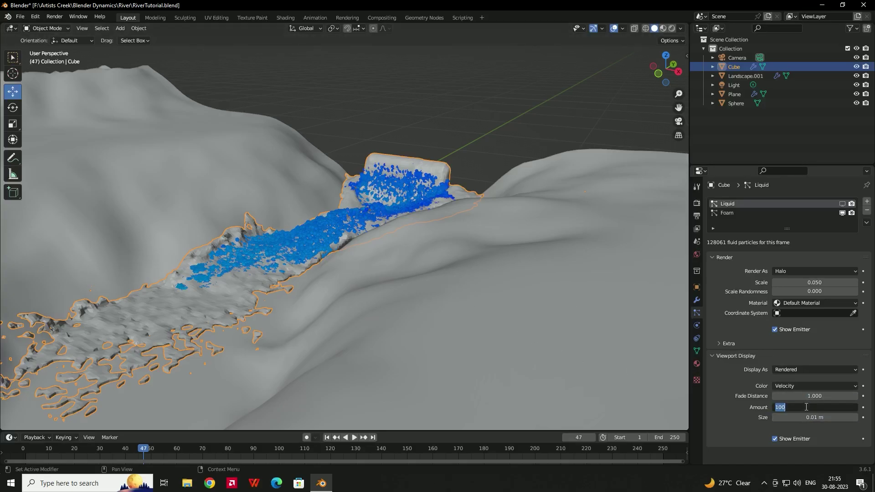
text(1)
key(Return)
middle_drag(685, 321, 707, 269)
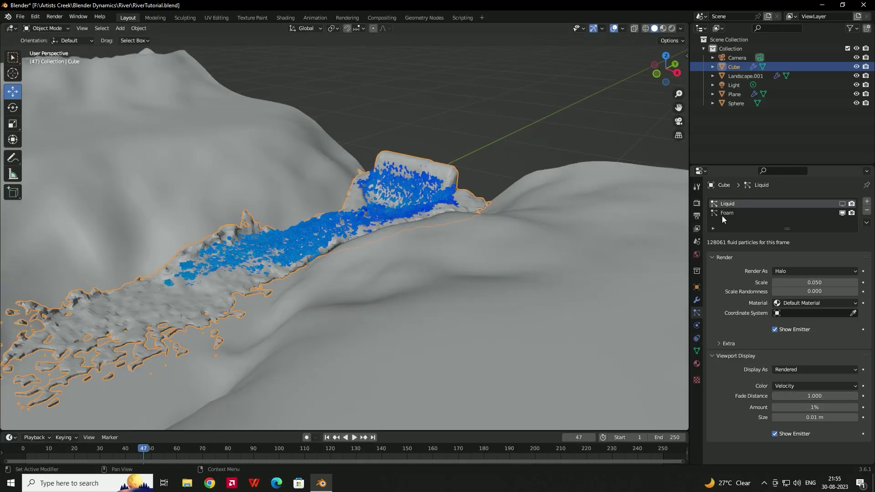
key(ctrl+z)
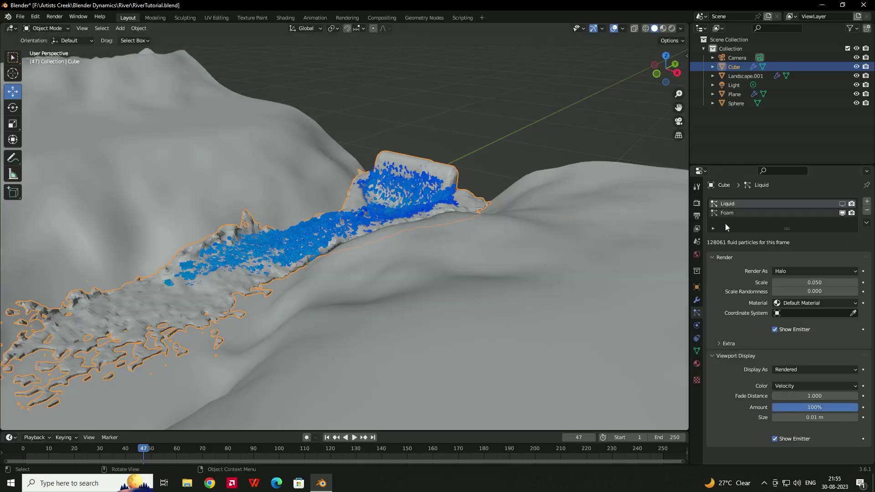
Select the Foam particle system and set its viewport display amount to 10%.
click(734, 216)
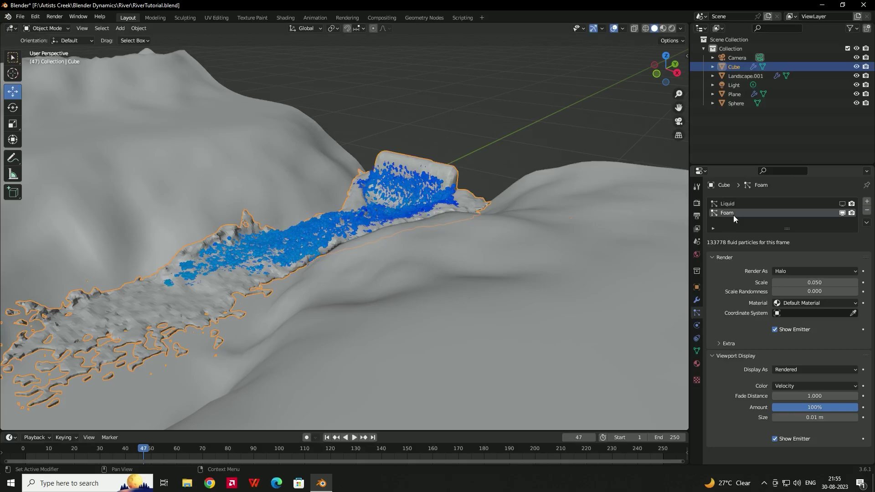
click(805, 407)
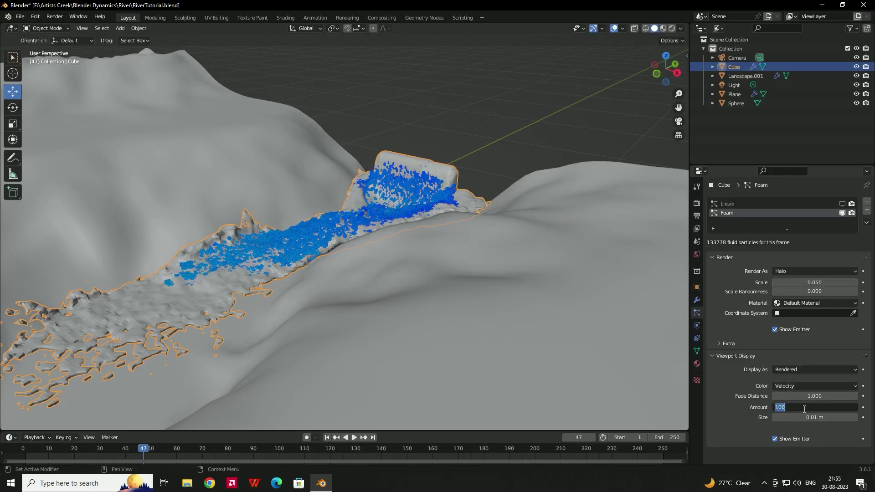
text(10)
key(Return)
middle_drag(259, 237, 395, 243)
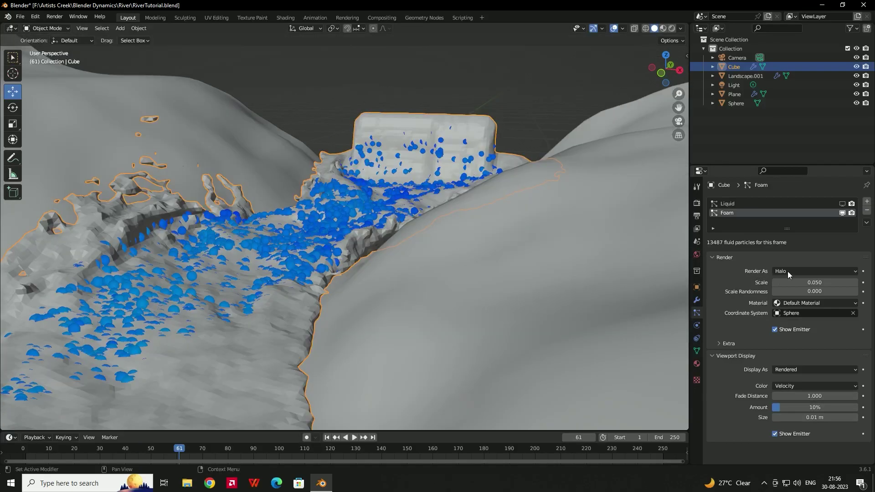
Render the Foam particles as Object, using the Sphere as the instance object.
click(788, 272)
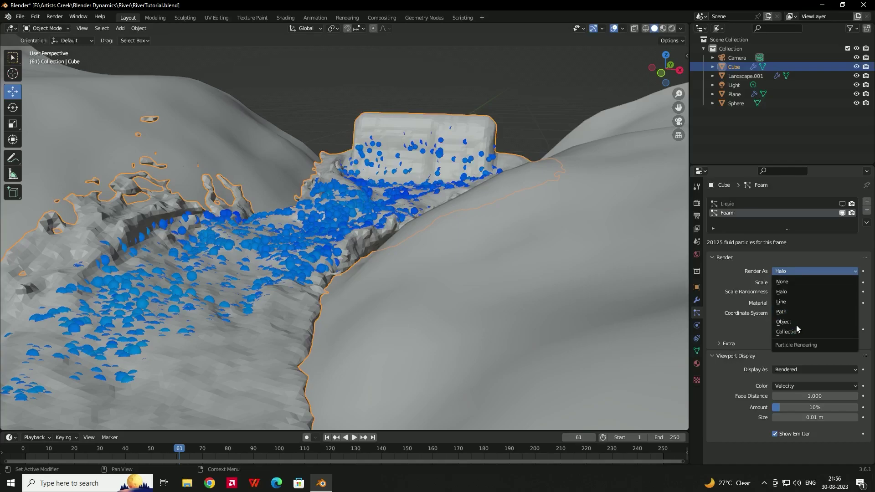
click(797, 324)
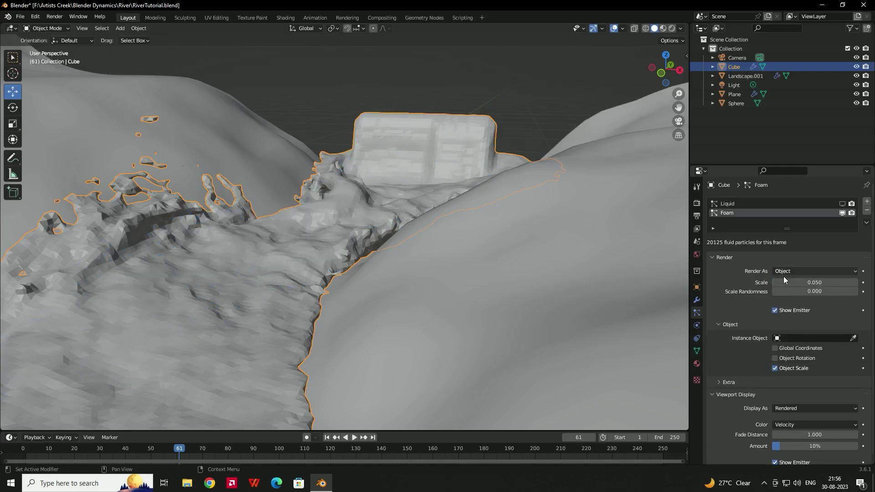
click(784, 340)
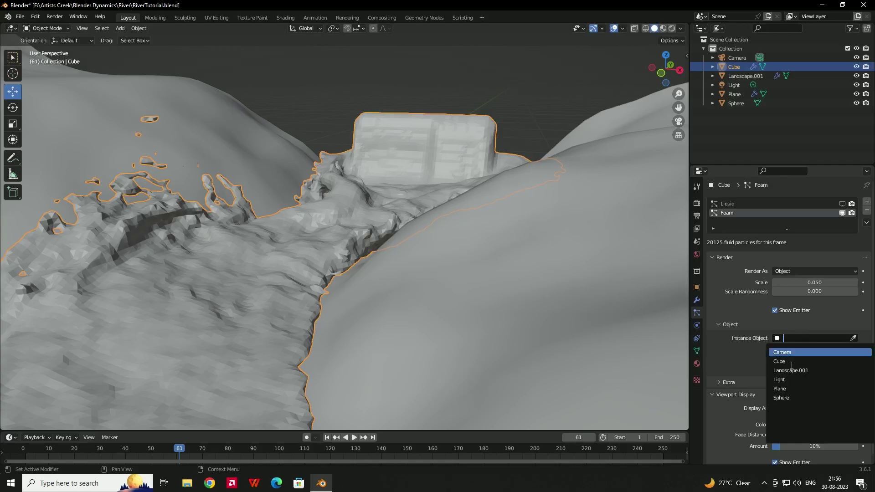
click(791, 398)
Set the Foam viewport display amount to 100% and hide the Foam particle system in the viewport.
scroll(311, 248, up, 4)
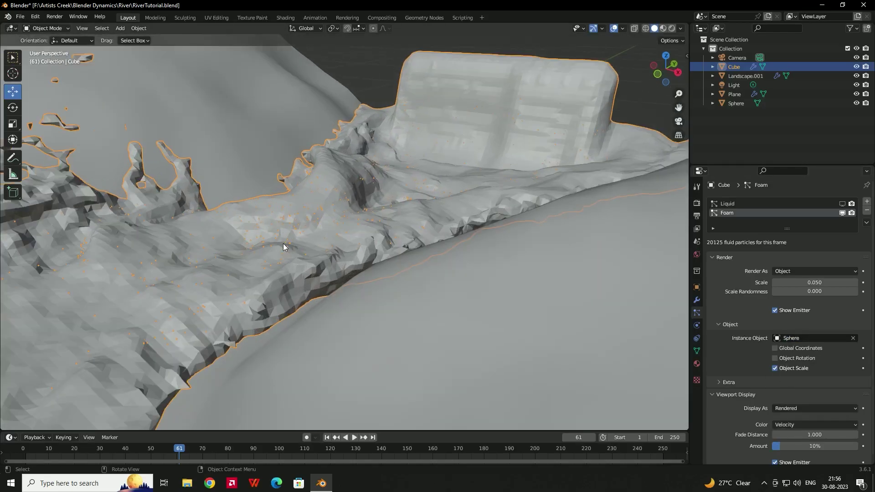
scroll(292, 247, up, 4)
scroll(360, 204, down, 2)
scroll(366, 210, up, 3)
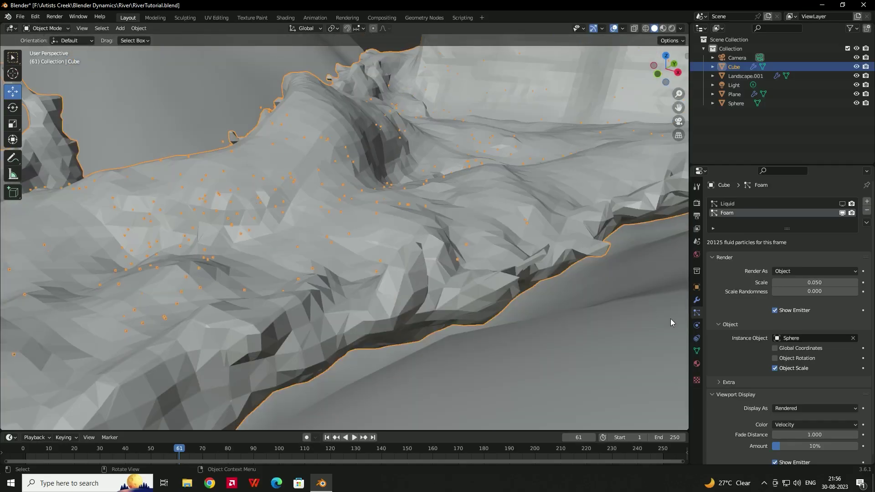
click(801, 447)
text(1)
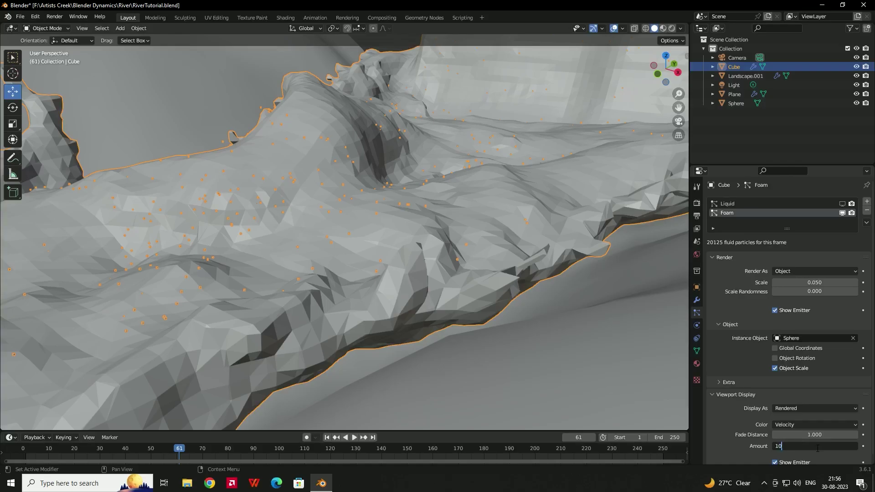
key(Return)
mouse_move(417, 239)
middle_down()
mouse_move(365, 212)
mouse_move(403, 227)
mouse_move(394, 219)
middle_up()
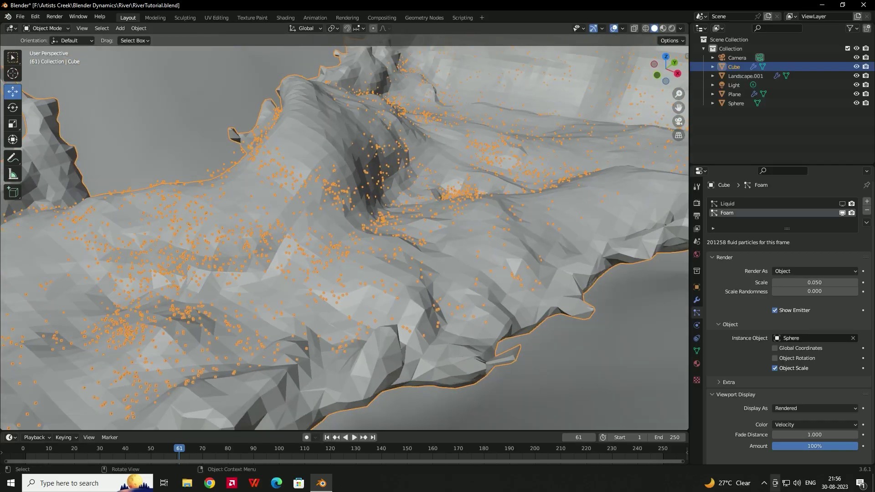
click(843, 213)
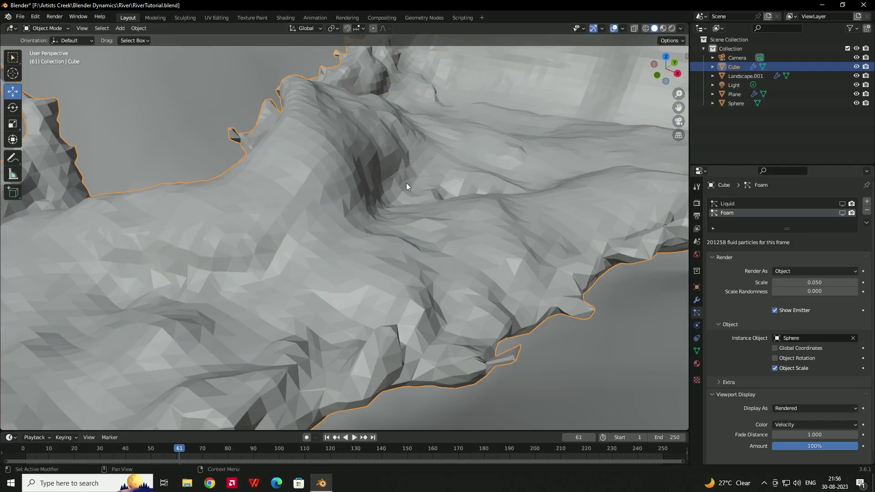
middle_drag(406, 186, 389, 229)
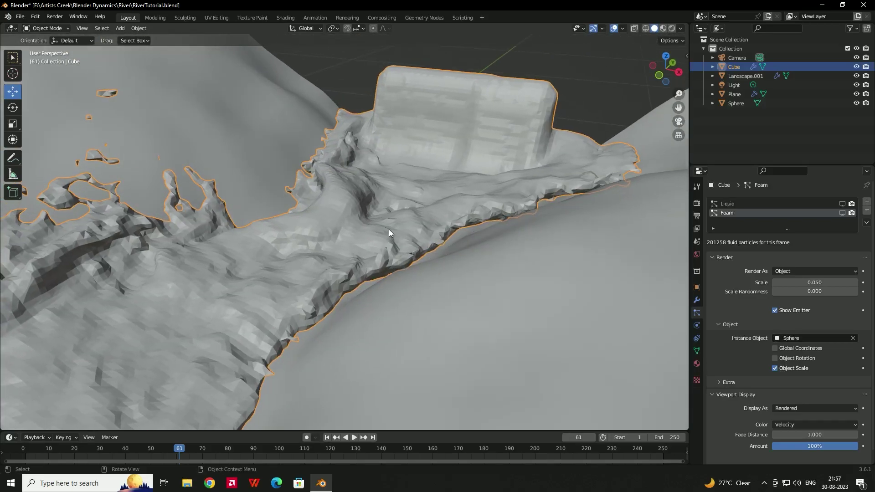
Create a new material for the Sphere.
click(738, 104)
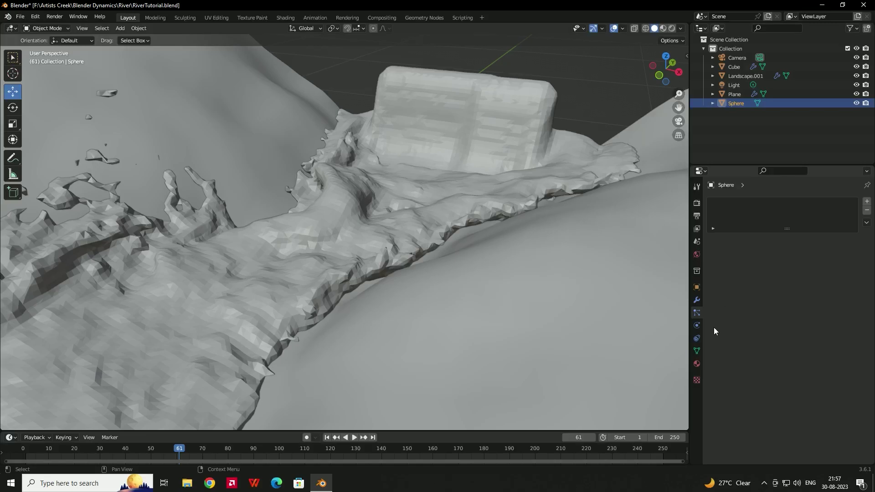
click(700, 363)
click(786, 243)
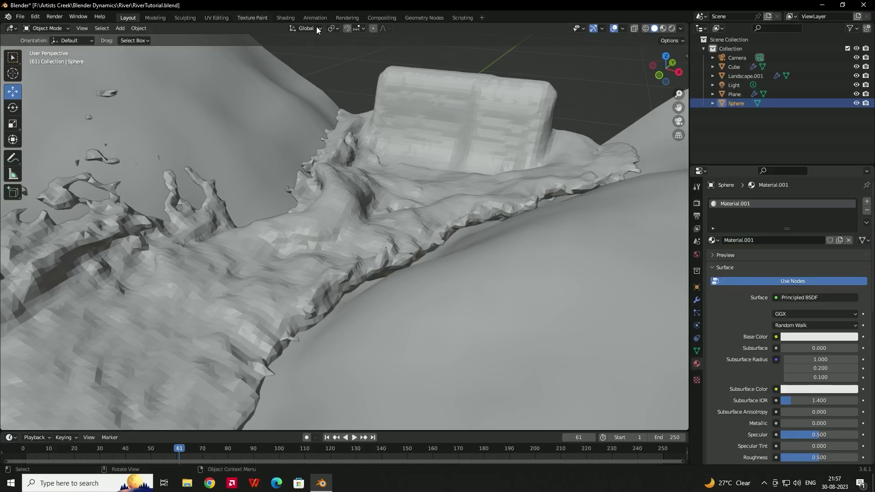
Switch to the Shading workspace and display the river close up in rendered viewport shading.
click(286, 18)
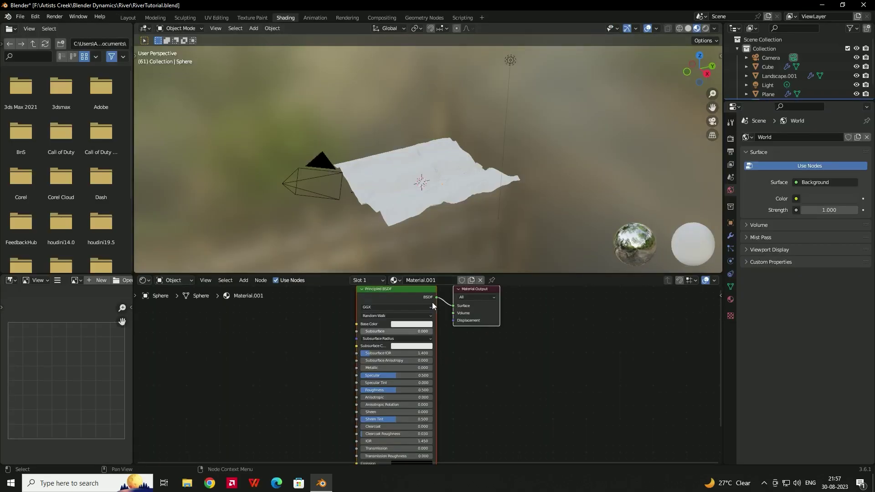
click(706, 29)
scroll(456, 205, up, 4)
middle_drag(527, 205, 498, 162)
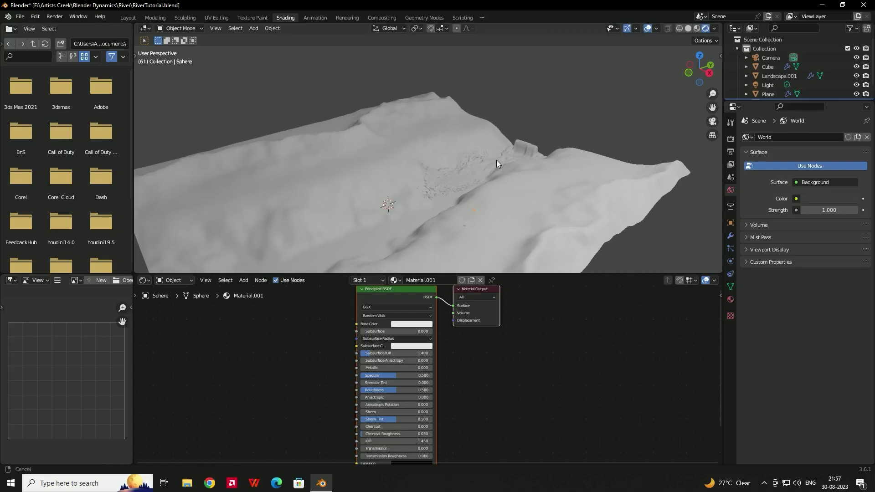
scroll(499, 162, up, 8)
middle_drag(549, 190, 467, 138)
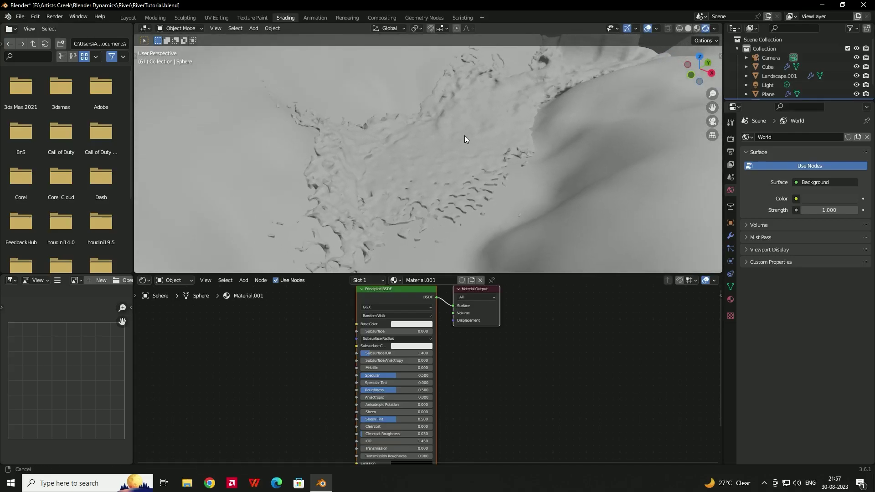
Replace the Principled BSDF in the Sphere's material with an Emission node connected to the Material Output's Surface.
middle_drag(510, 323, 526, 368)
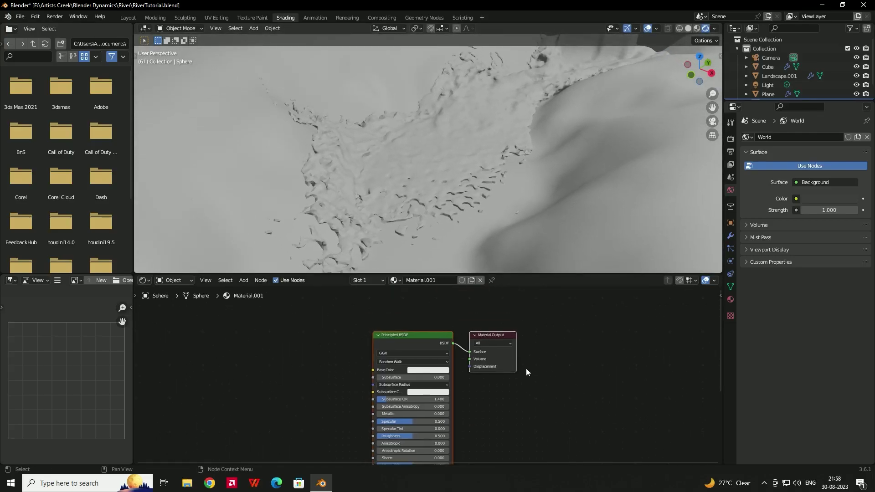
click(417, 341)
key(x)
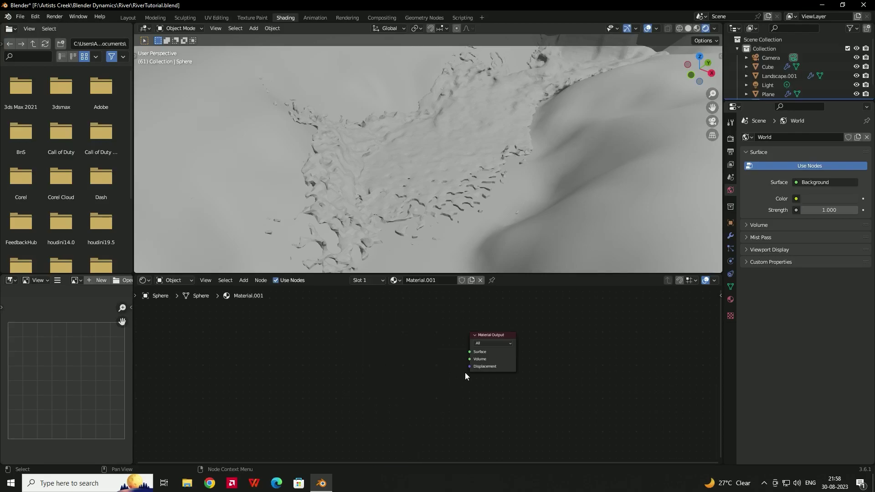
key(shift+a)
text(e)
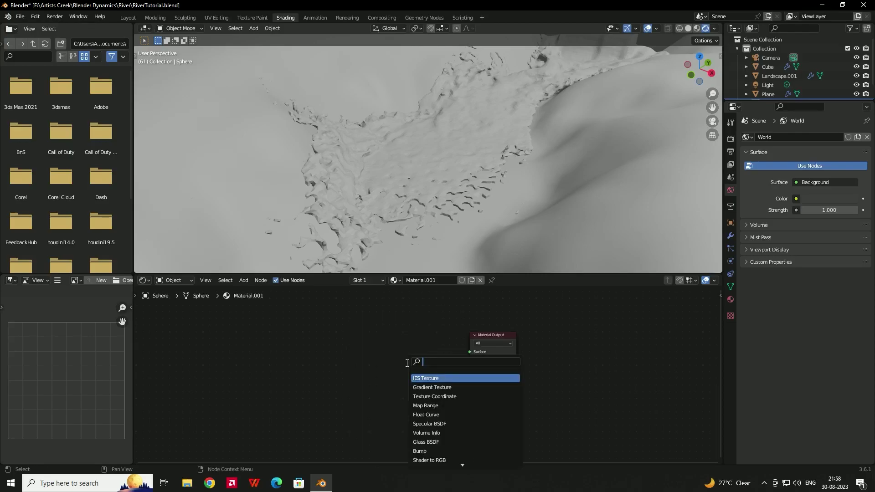
text(mission)
key(Return)
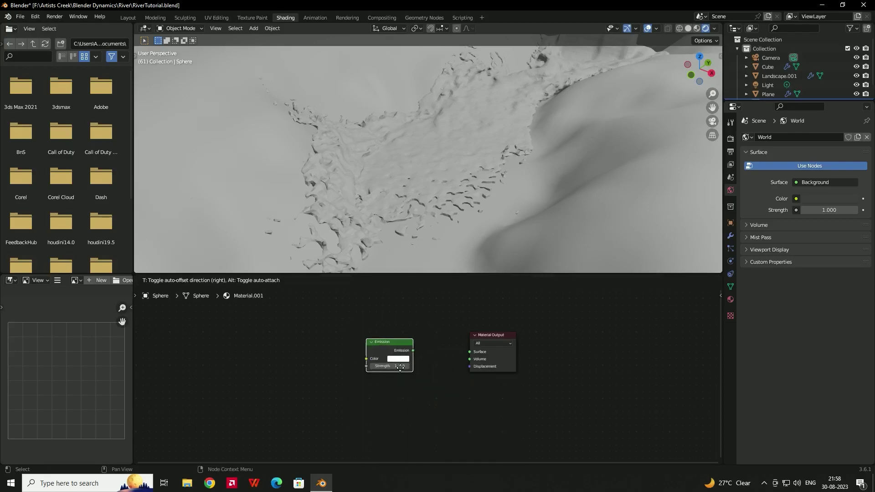
click(419, 364)
scroll(409, 351, up, 2)
drag(391, 336, 484, 343)
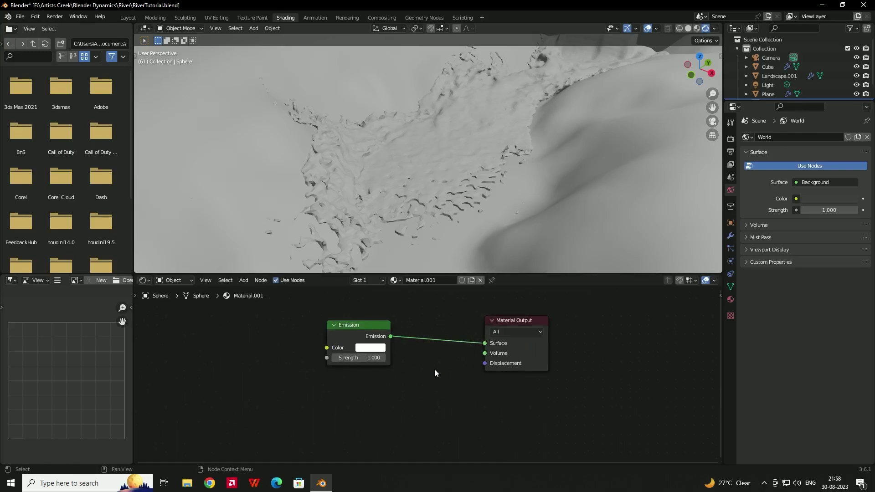
Set the Emission node's color to light blue and its strength to 10.
scroll(418, 350, up, 2)
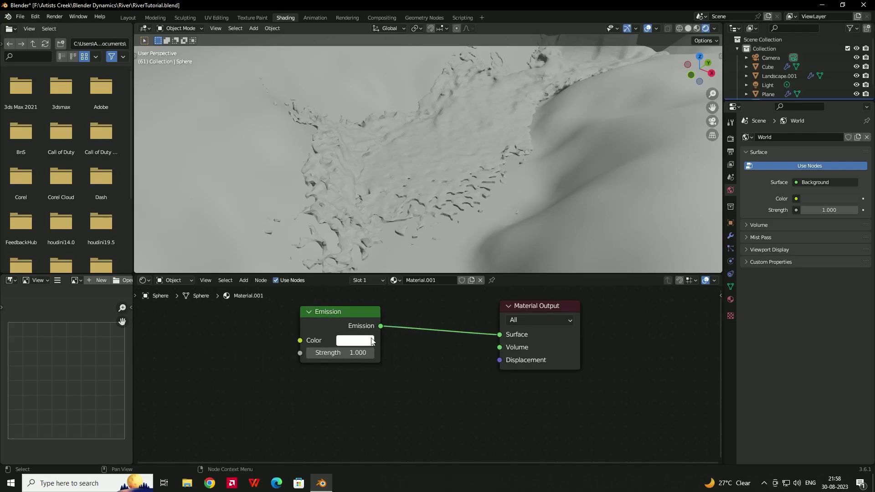
click(364, 342)
drag(384, 217, 402, 189)
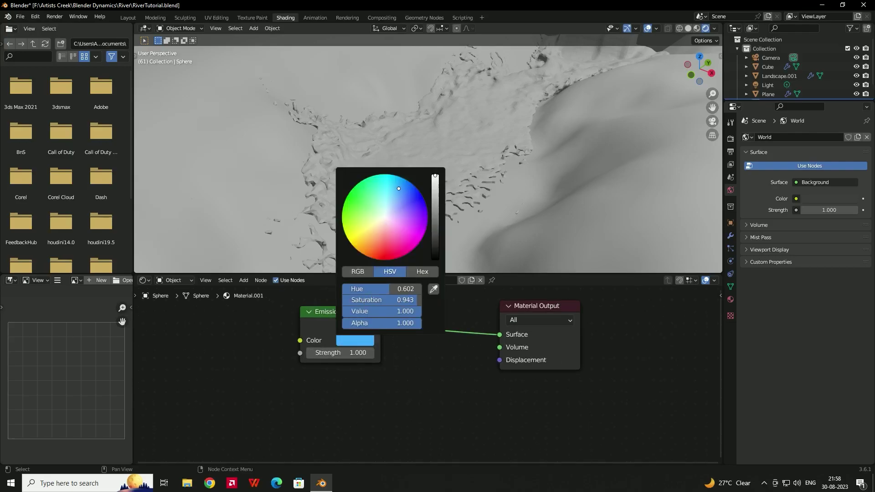
click(398, 373)
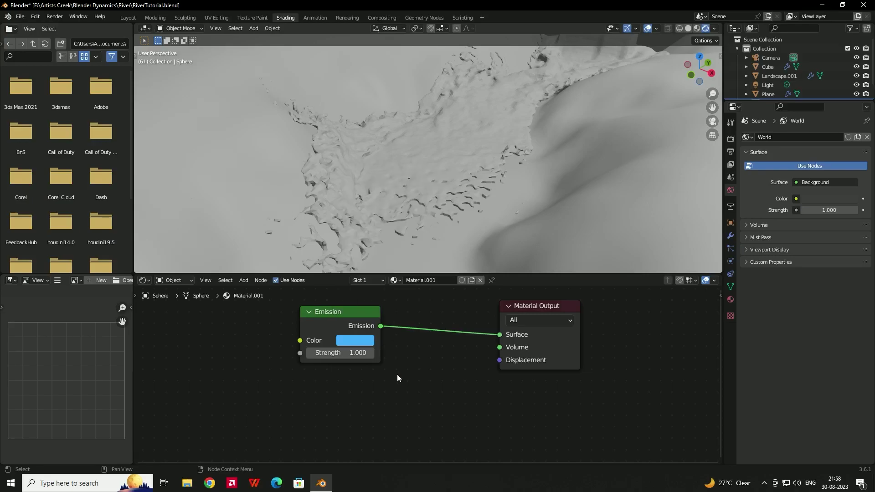
click(344, 356)
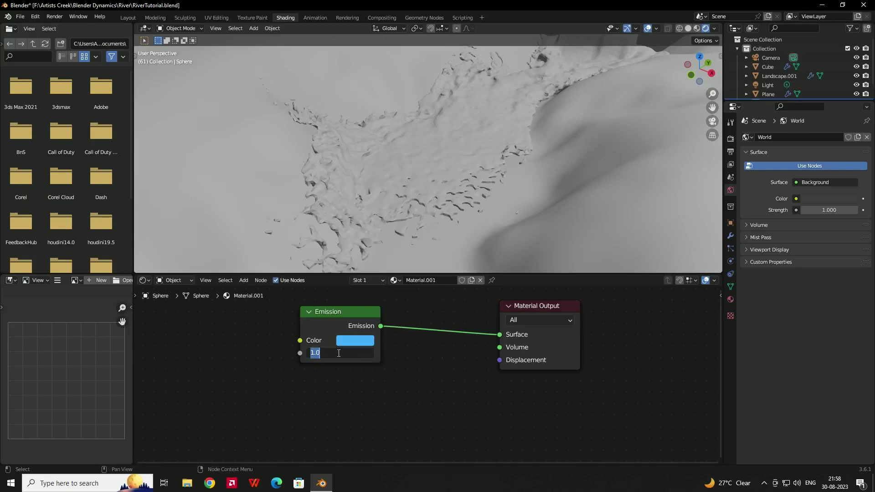
text(10)
key(Return)
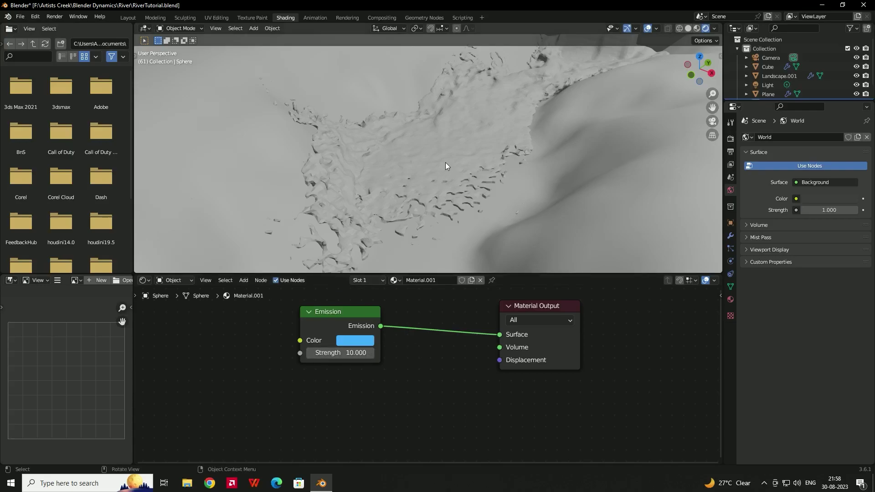
Create a new material for the river Cube, replacing the Principled BSDF with a Glass BSDF connected to Surface.
click(443, 146)
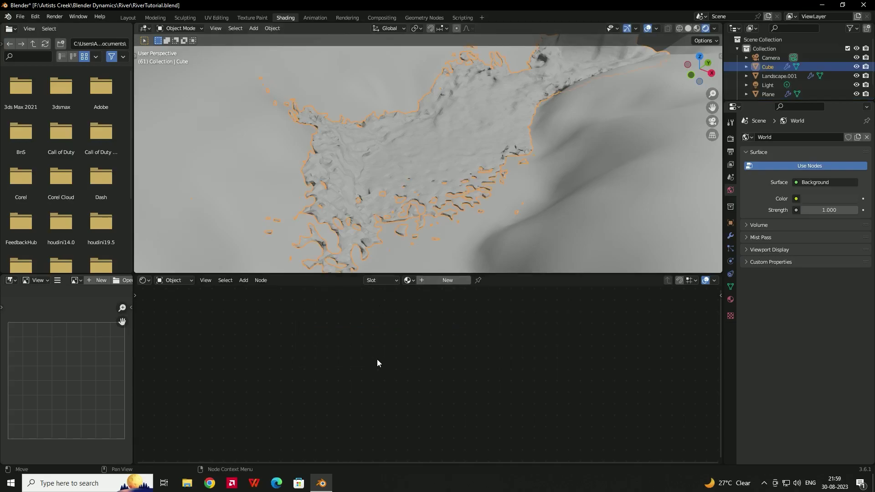
click(448, 280)
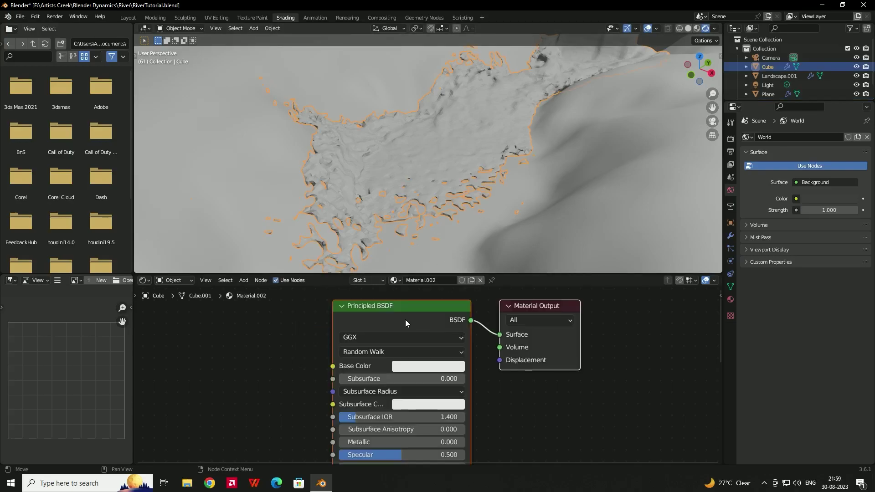
key(x)
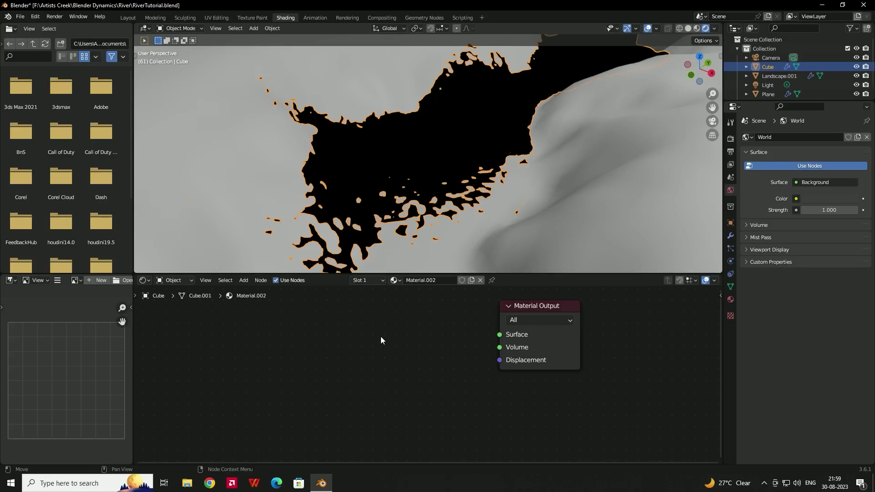
key(shift+a)
click(381, 336)
text(glsa)
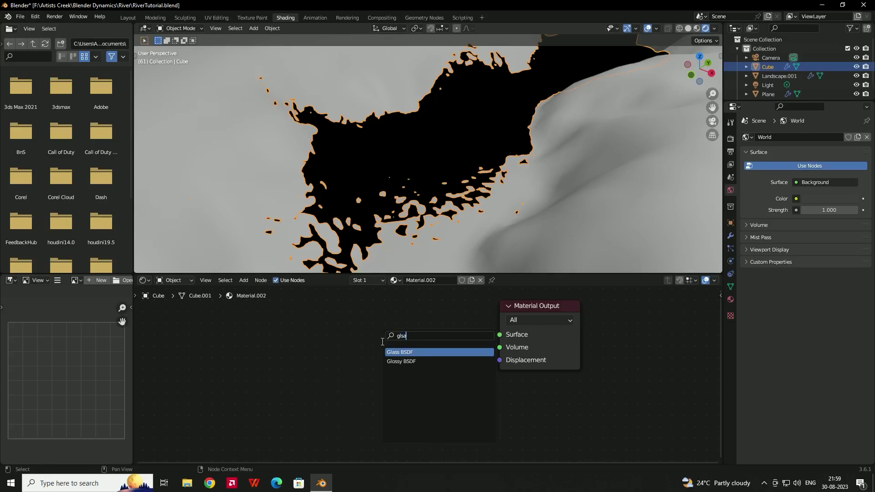
click(405, 352)
click(406, 351)
drag(427, 341, 500, 338)
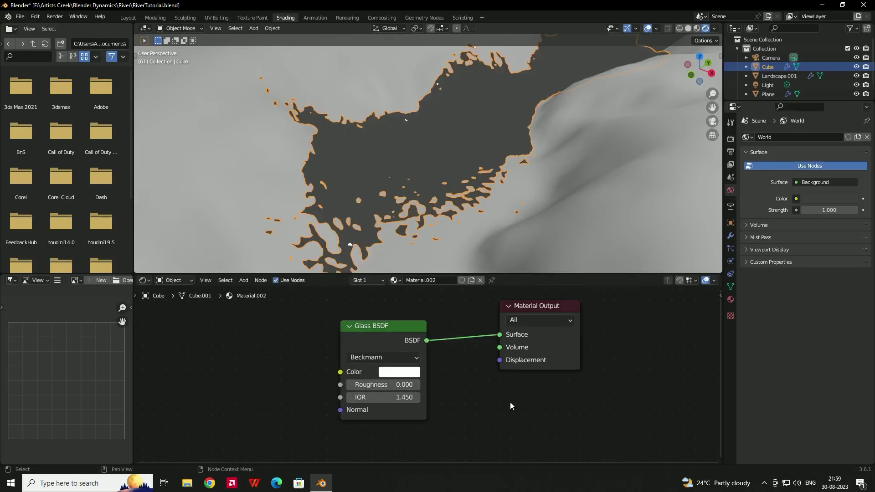
Set the Glass BSDF's IOR to 1.33.
click(405, 397)
text(1.33)
key(Return)
Disable Scene World in the rendered viewport shading so the river is lit by the HDRI.
click(715, 28)
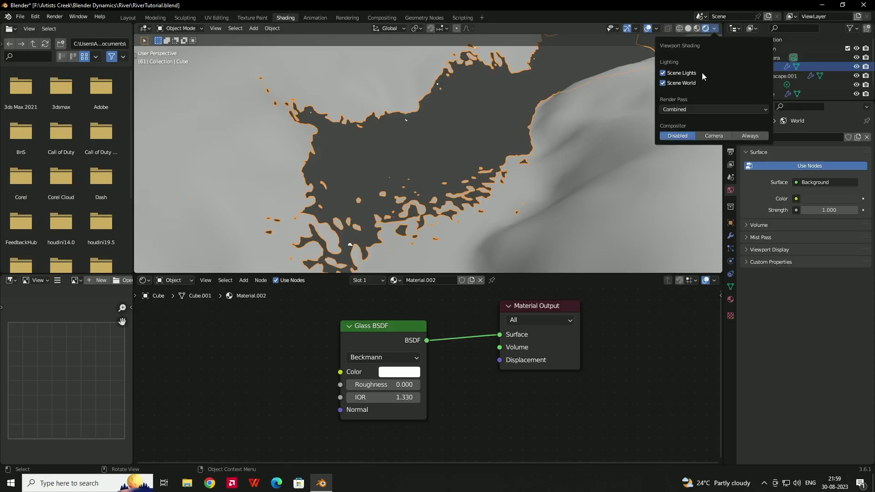
click(665, 83)
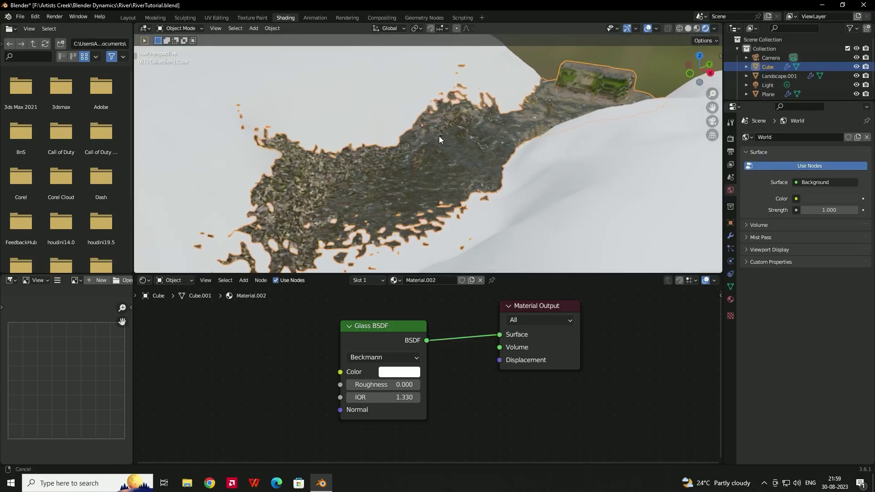
scroll(439, 139, up, 2)
click(715, 28)
mouse_move(692, 149)
mouse_down()
mouse_move(631, 150)
mouse_move(693, 149)
mouse_up()
mouse_move(613, 161)
middle_down()
mouse_move(560, 140)
mouse_move(572, 141)
mouse_move(453, 203)
middle_up()
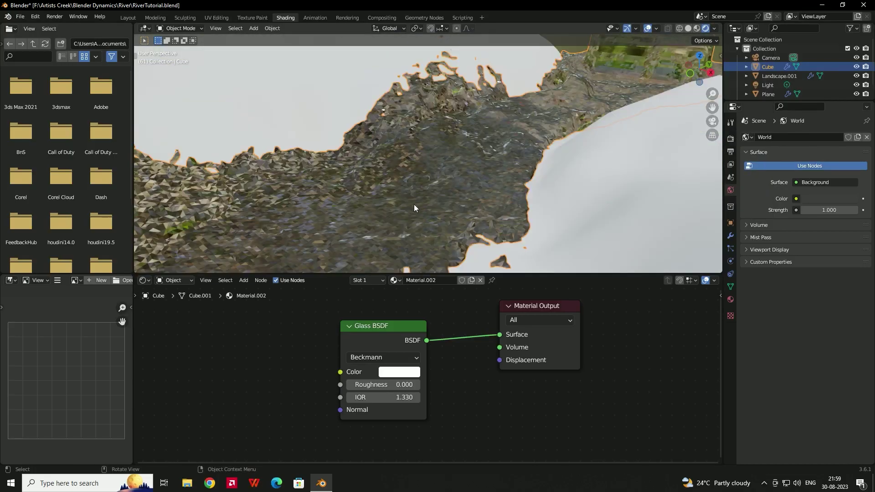
Tint the Glass BSDF's color a very pale blue.
click(406, 372)
click(430, 249)
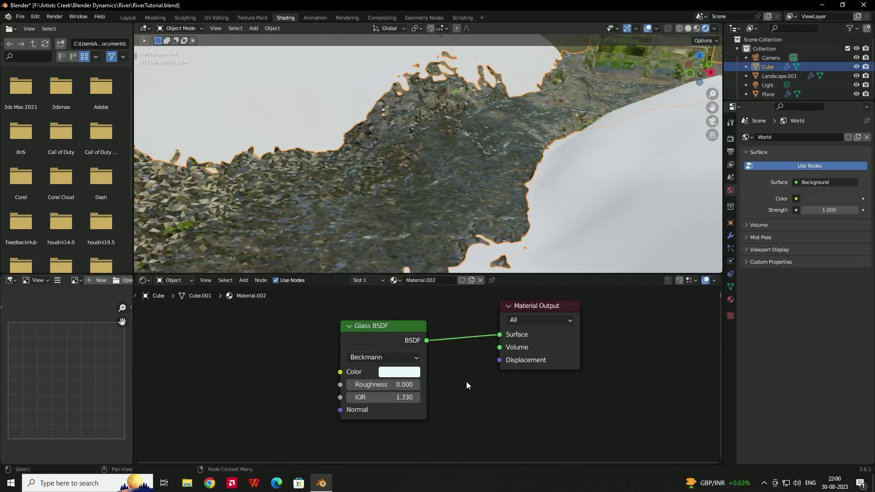
middle_drag(406, 183, 457, 171)
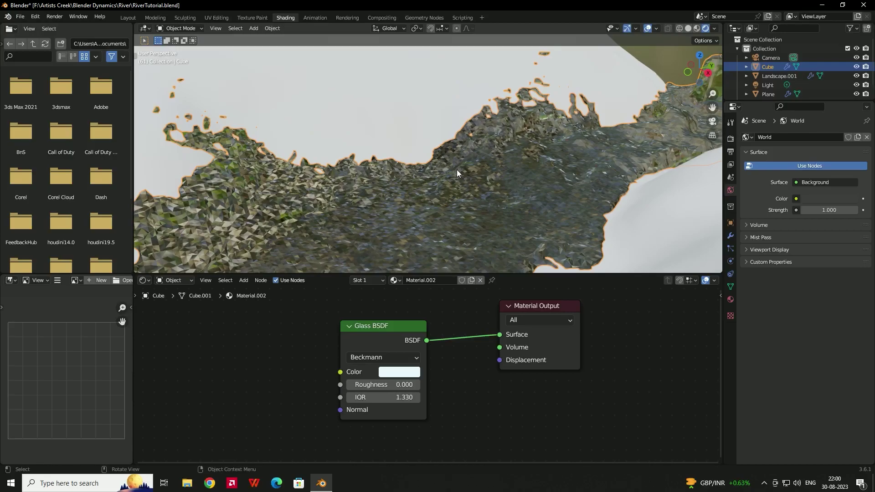
Add a Principled Volume node below the Glass BSDF and connect it to the Material Output's Volume.
key(shift+a)
text(princ)
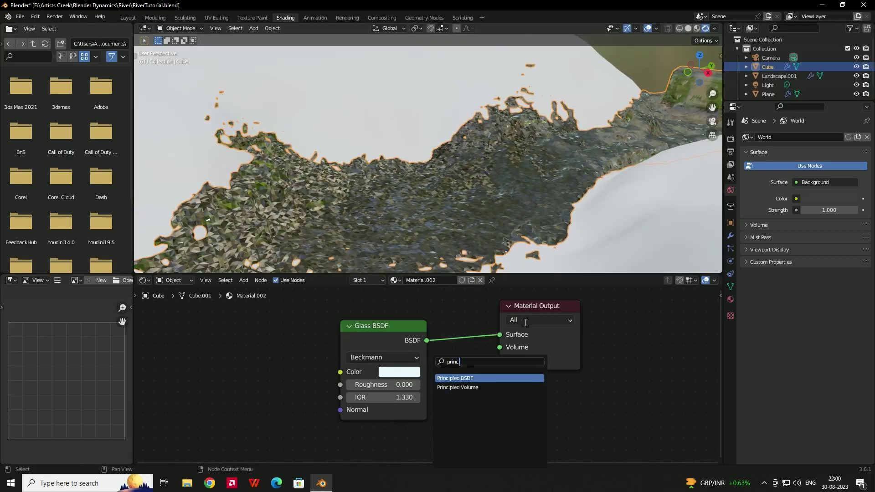
click(484, 388)
click(465, 436)
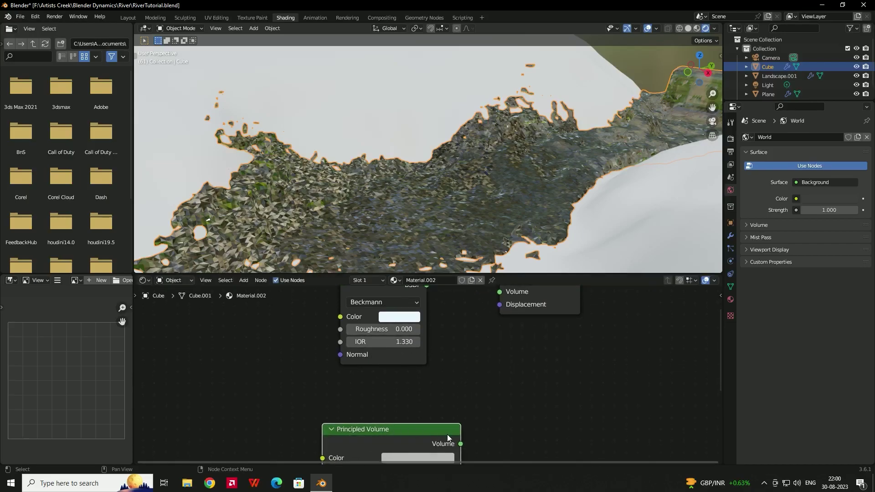
drag(464, 439, 501, 301)
middle_drag(527, 353, 501, 301)
scroll(420, 439, down, 1)
middle_drag(400, 431, 395, 405)
Set the Principled Volume's density to 0.5 and its color to blue.
double_click(348, 396)
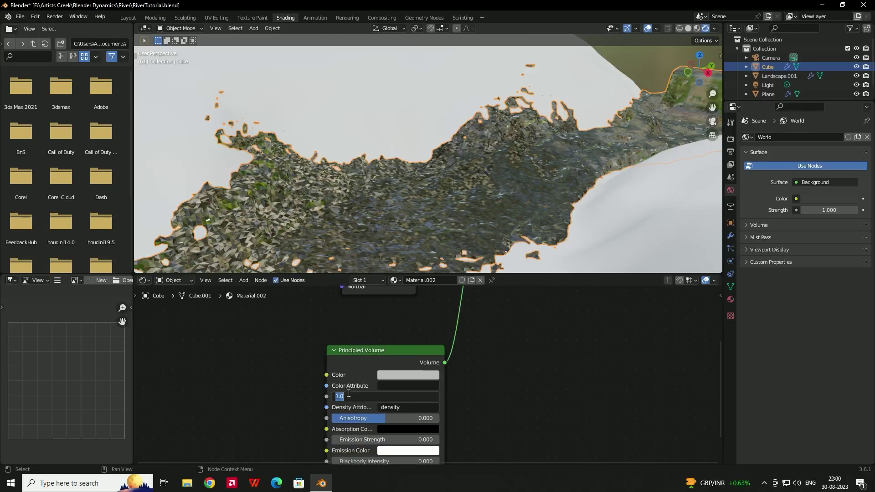
text(0.5)
key(Return)
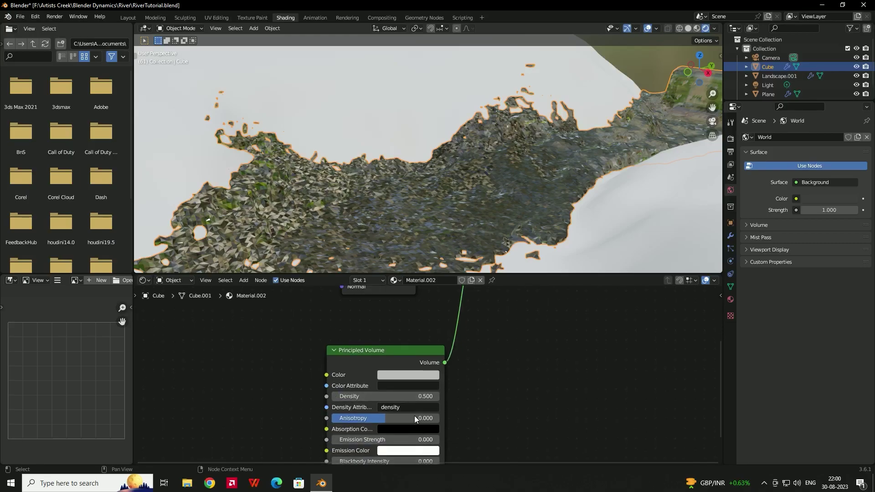
click(423, 374)
drag(420, 268, 424, 248)
scroll(494, 328, down, 2)
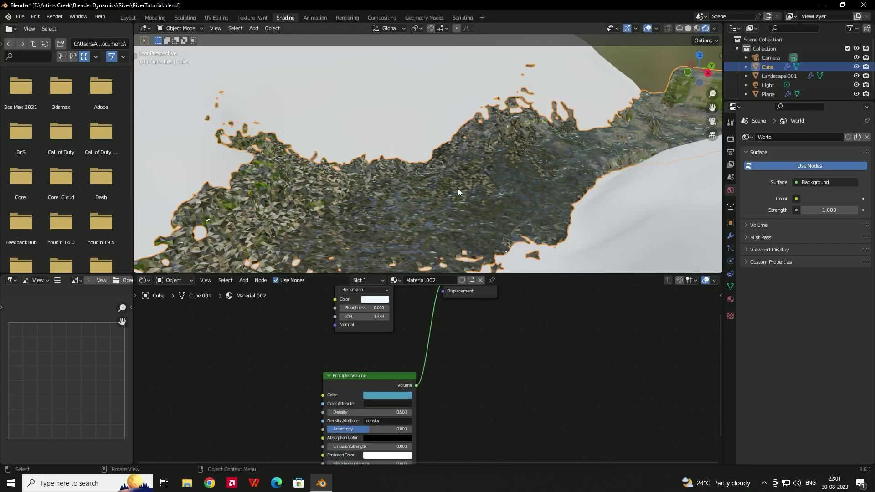
Change the render engine to Cycles and check the river in the rendered viewport.
click(730, 152)
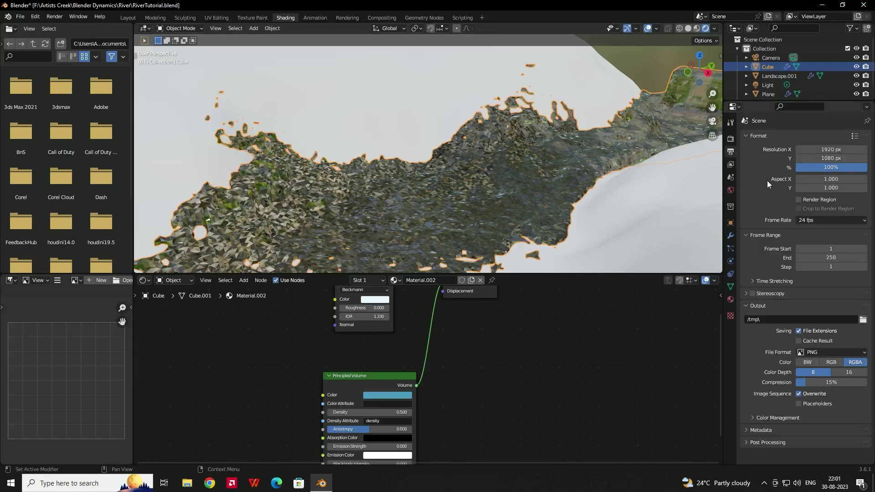
click(731, 138)
click(810, 136)
click(812, 172)
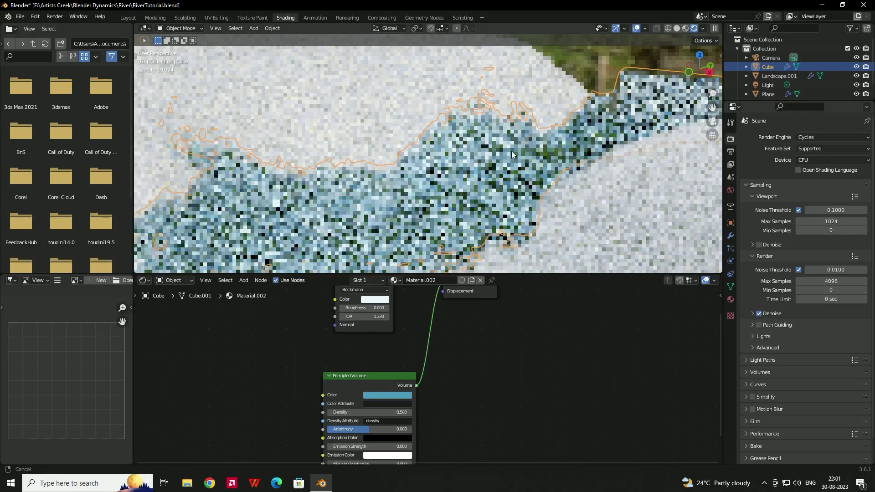
middle_drag(512, 151, 511, 124)
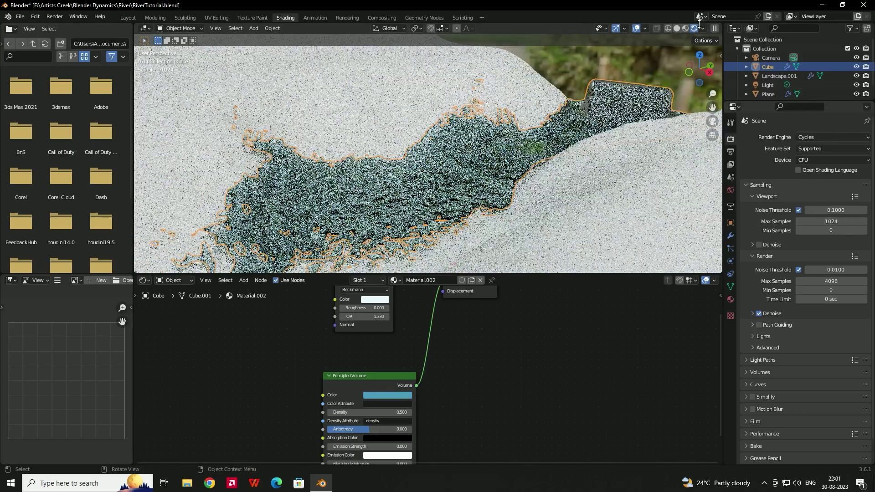
Switch the viewport to Material Preview shading and look through the camera.
click(686, 29)
mouse_move(507, 182)
middle_down()
mouse_move(428, 158)
mouse_move(441, 160)
middle_up()
click(713, 121)
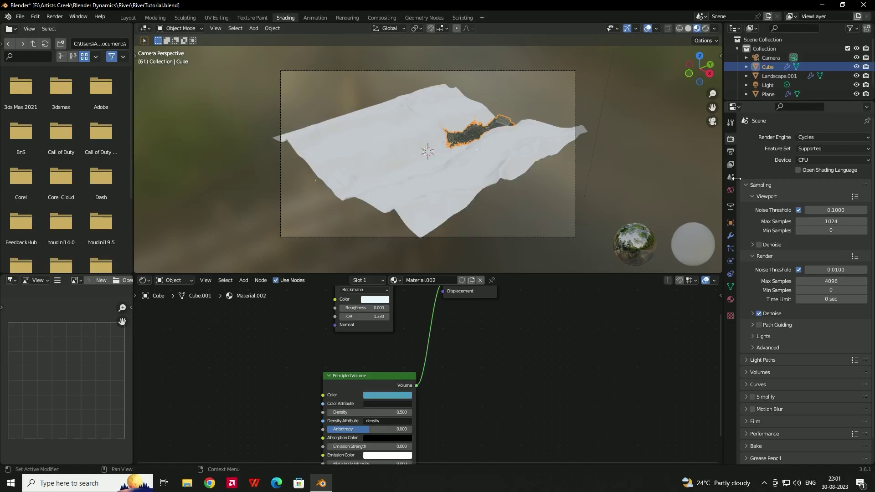
Lock the camera to the view to frame the river close up, and release the lock once it is framed.
key(n)
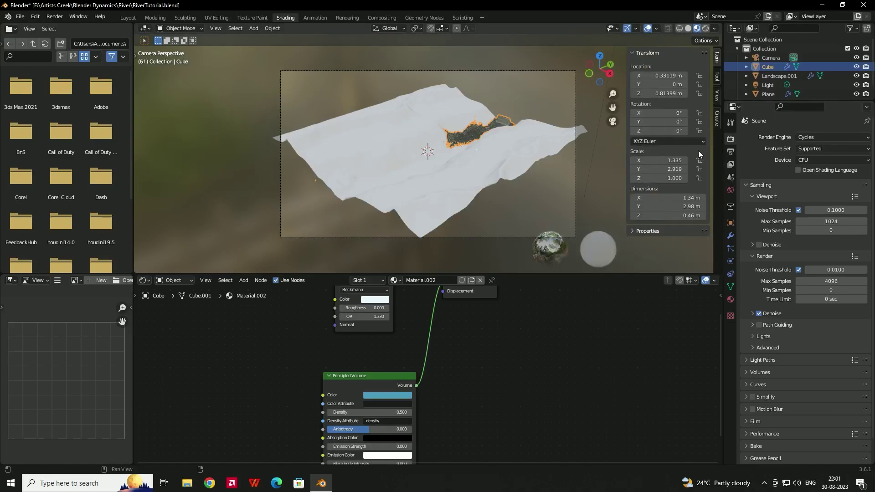
click(718, 96)
click(675, 168)
middle_drag(547, 171, 442, 164)
middle_drag(463, 202, 465, 200)
click(666, 167)
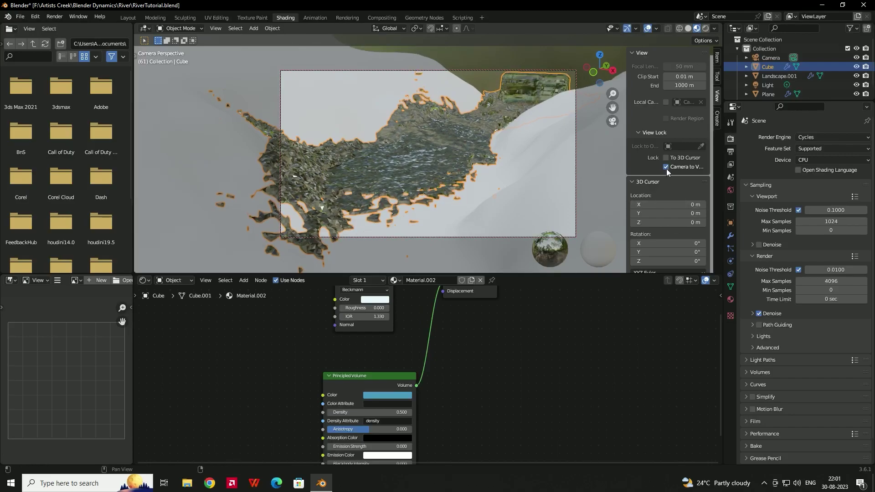
Switch the shader editor to the World nodes and add an Environment Texture connected to the Background color.
scroll(448, 142, down, 2)
scroll(448, 146, down, 2)
middle_drag(504, 134, 462, 207)
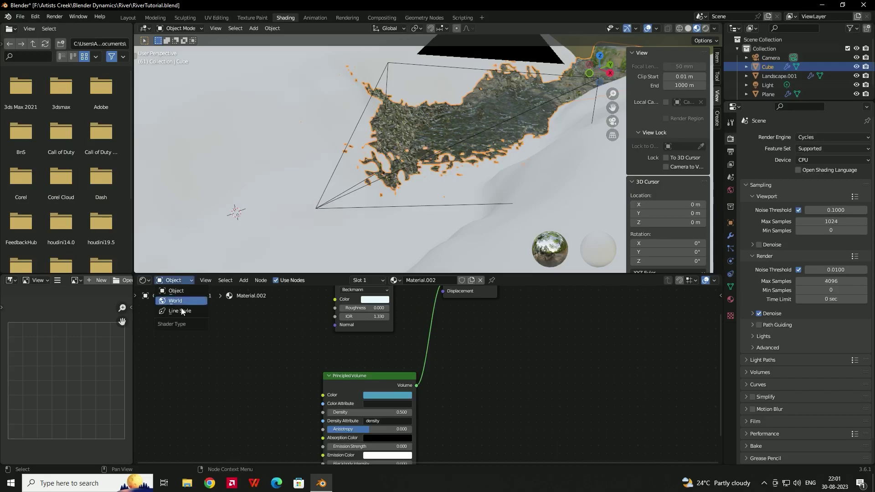
click(179, 301)
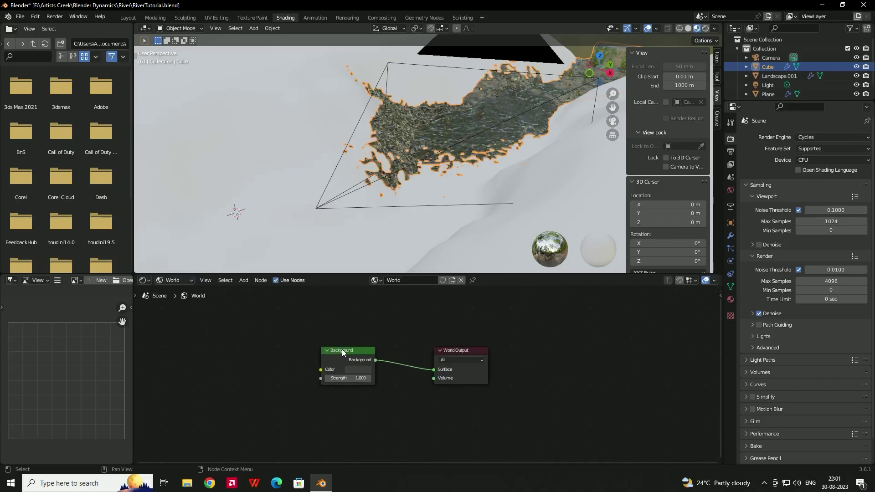
middle_drag(257, 355, 307, 352)
key(shift+a)
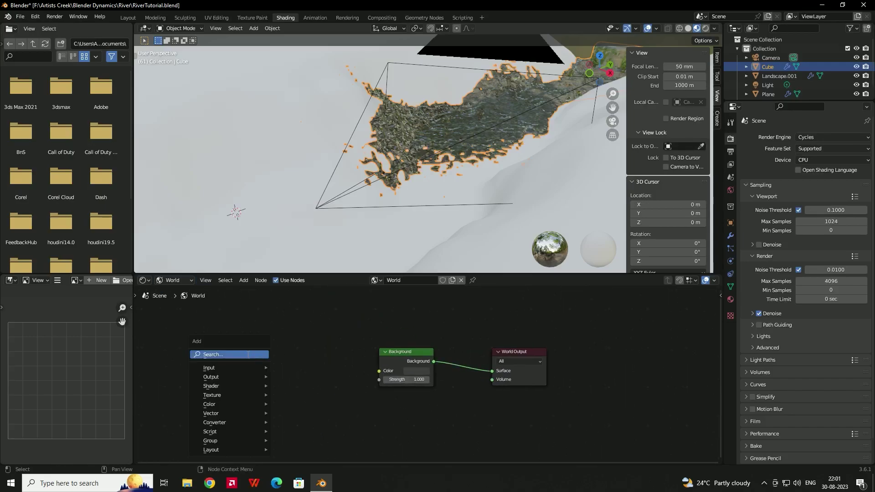
click(248, 355)
text(en)
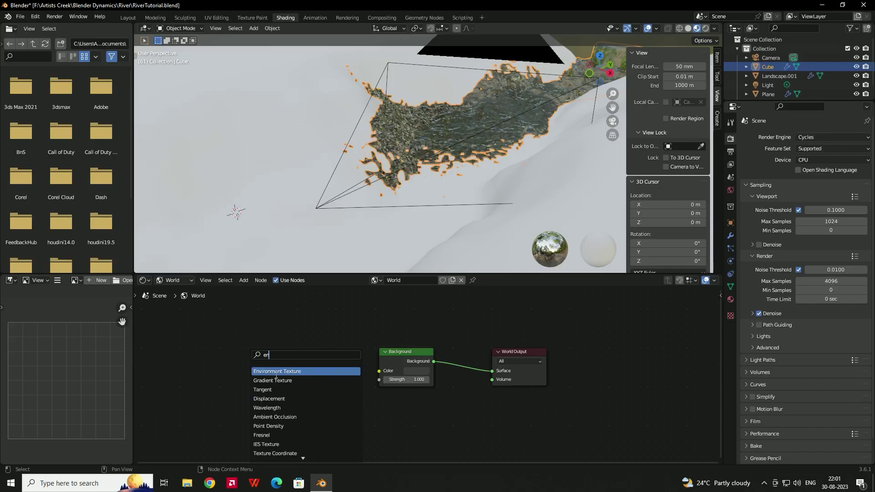
click(276, 374)
click(233, 365)
drag(303, 351, 383, 371)
click(283, 362)
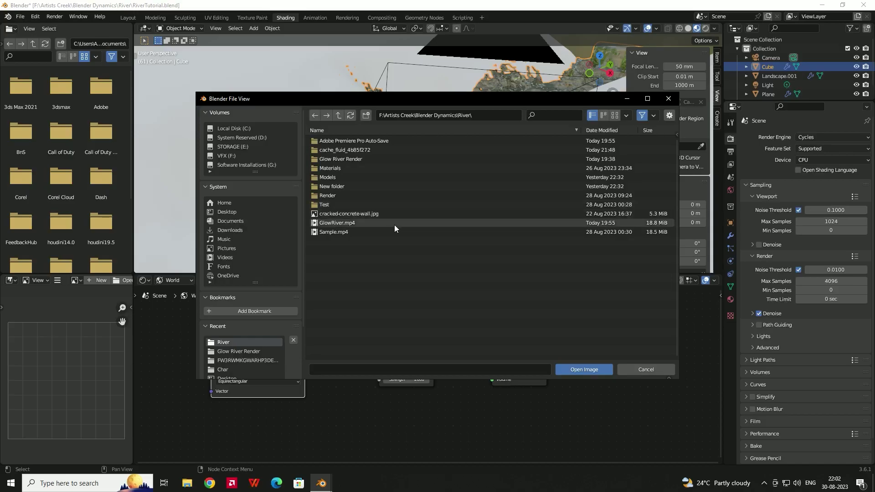
double_click(378, 158)
double_click(346, 177)
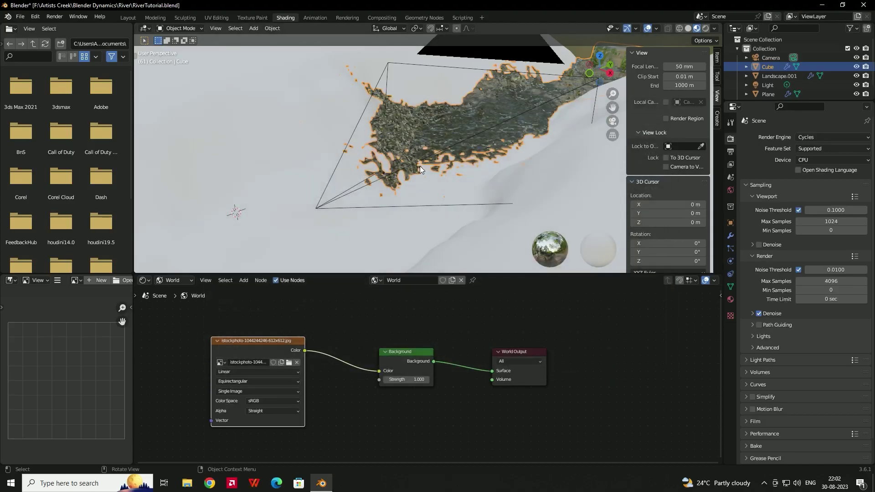
middle_drag(431, 105, 422, 130)
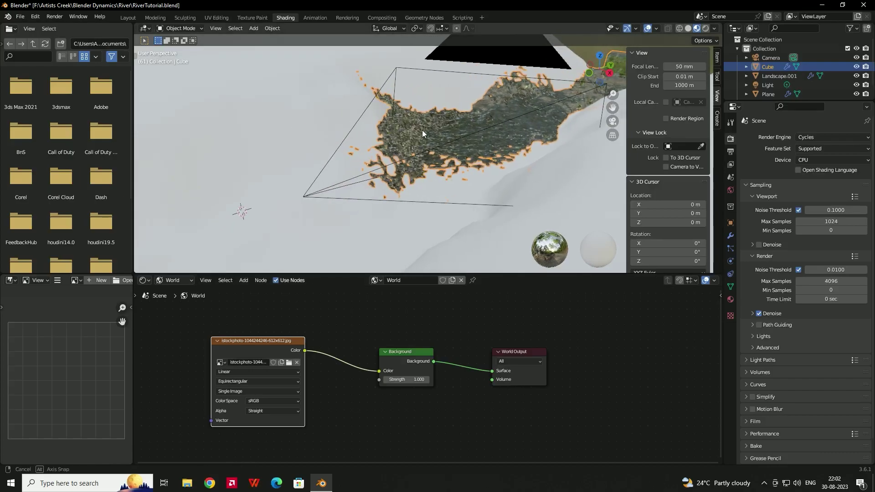
drag(265, 341, 265, 342)
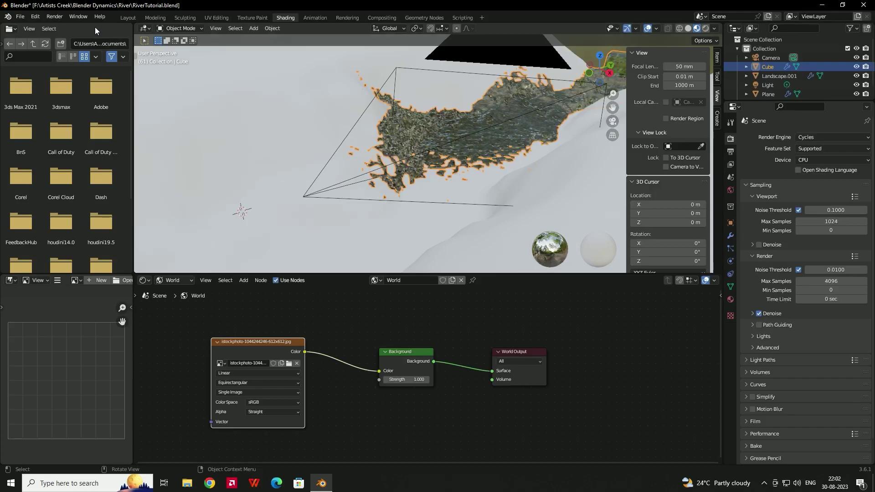
Set the Cycles device to GPU Compute and render the current frame as a still image.
click(816, 160)
click(809, 181)
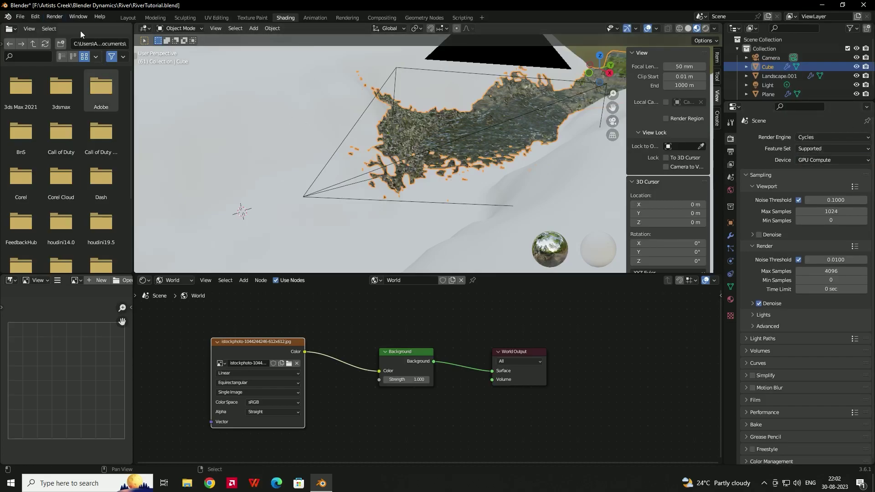
click(59, 16)
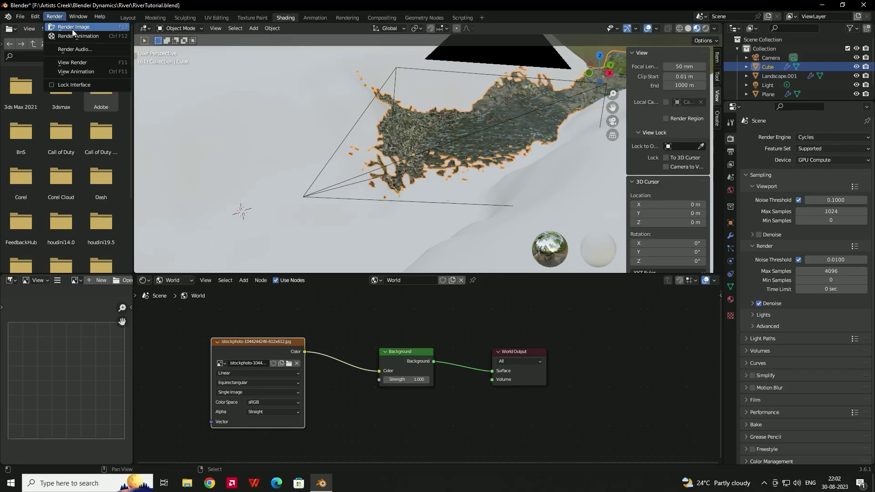
click(69, 27)
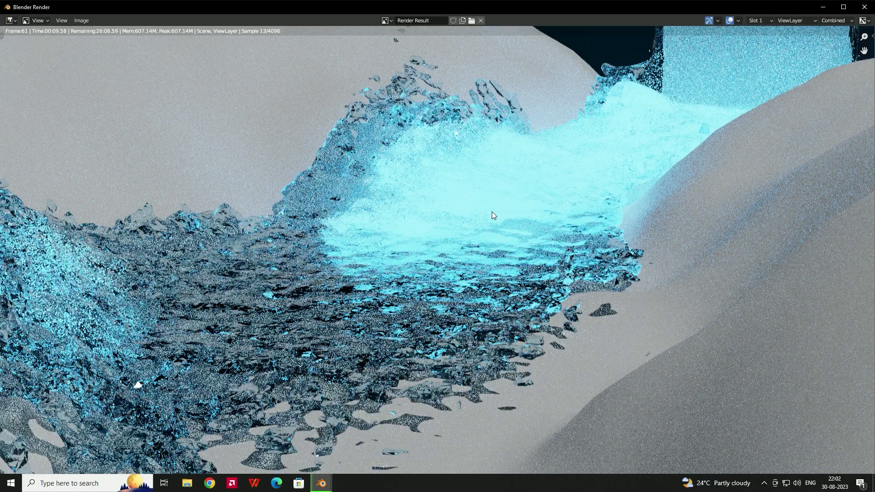
Examine the whole rendered river frame, close the render, and survey the terrain around the river.
scroll(491, 212, down, 1)
scroll(491, 212, down, 1)
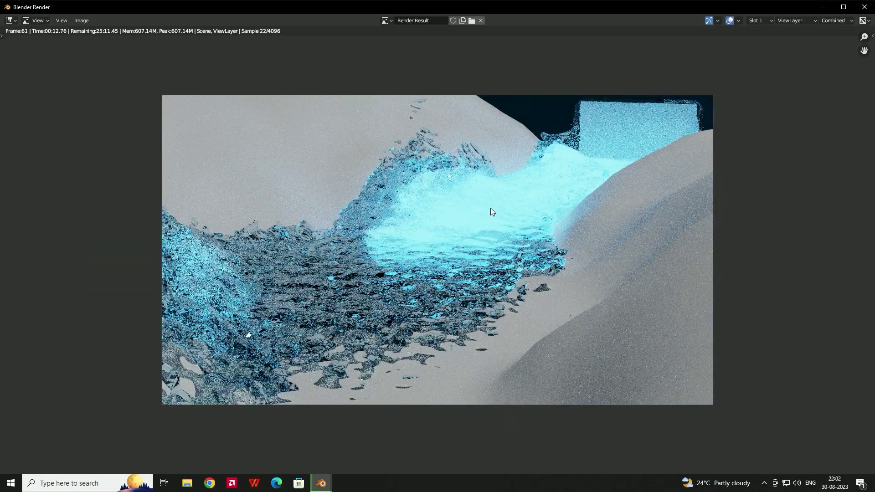
scroll(633, 361, down, 1)
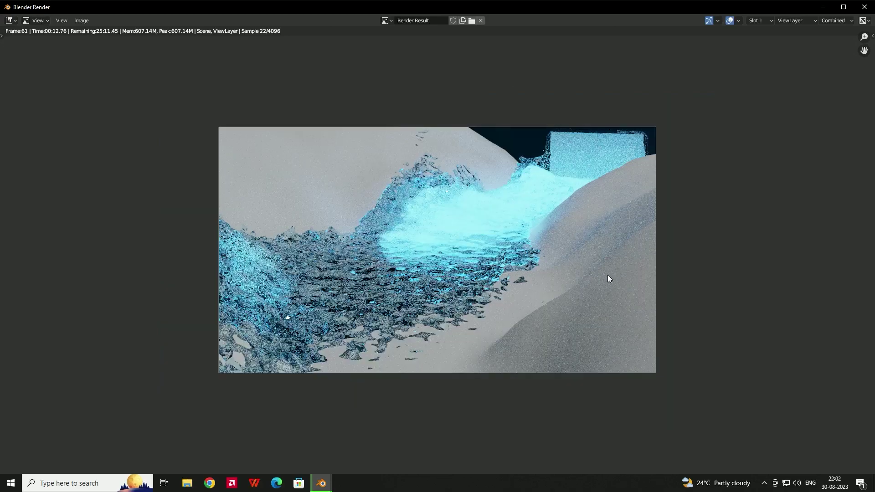
scroll(613, 272, up, 1)
key(Escape)
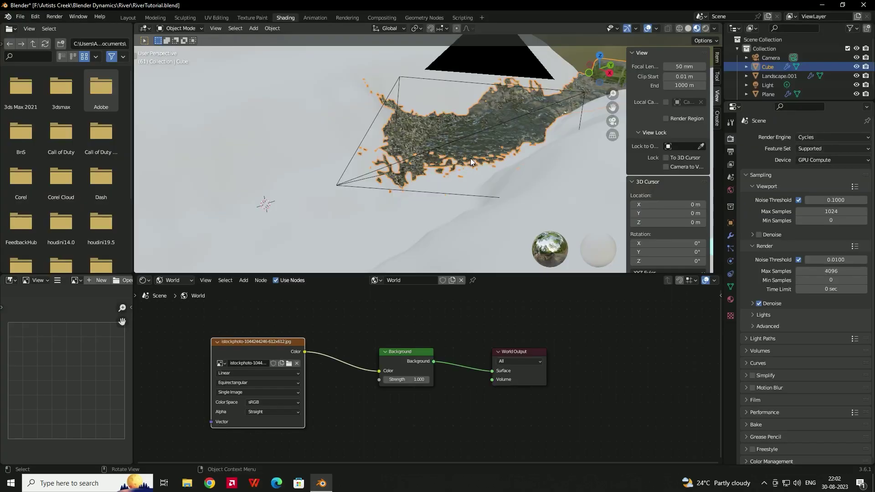
scroll(469, 167, down, 1)
scroll(481, 163, down, 1)
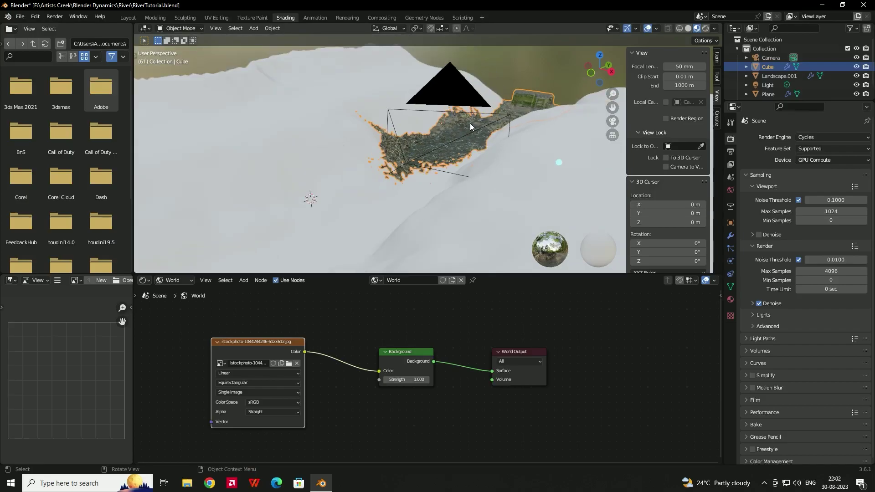
scroll(470, 123, down, 1)
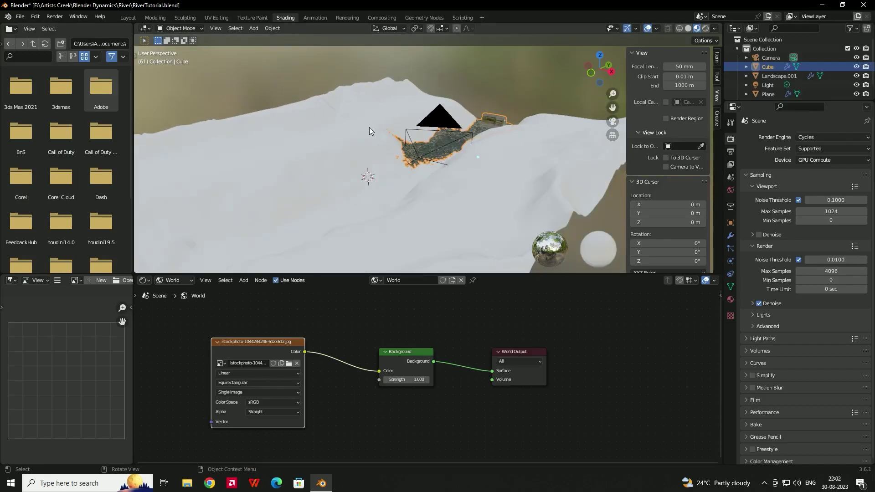
scroll(370, 127, up, 1)
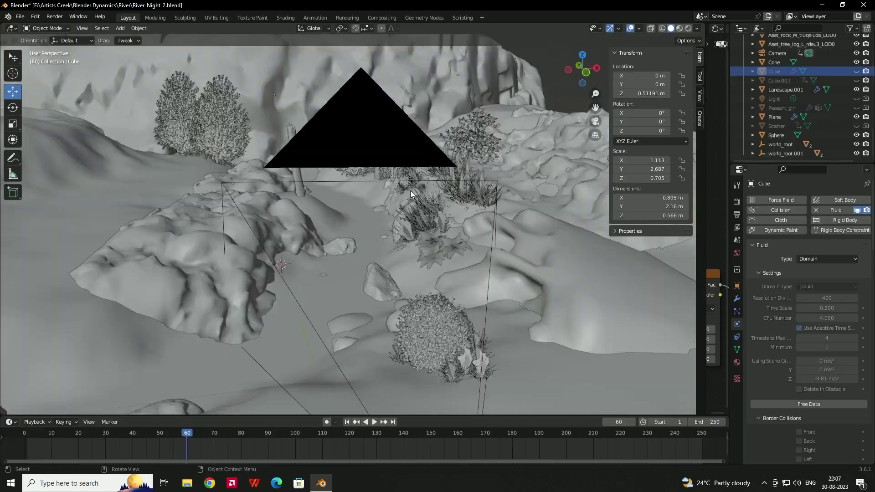
Examine the moss ground and grass assets arranged along the riverbanks in River_Night_2.blend.
mouse_move(410, 191)
middle_down()
mouse_move(428, 228)
mouse_move(403, 212)
mouse_move(436, 222)
mouse_move(375, 165)
mouse_move(294, 189)
mouse_move(282, 149)
mouse_move(245, 132)
mouse_move(276, 134)
mouse_move(229, 280)
middle_up()
scroll(254, 264, down, 2)
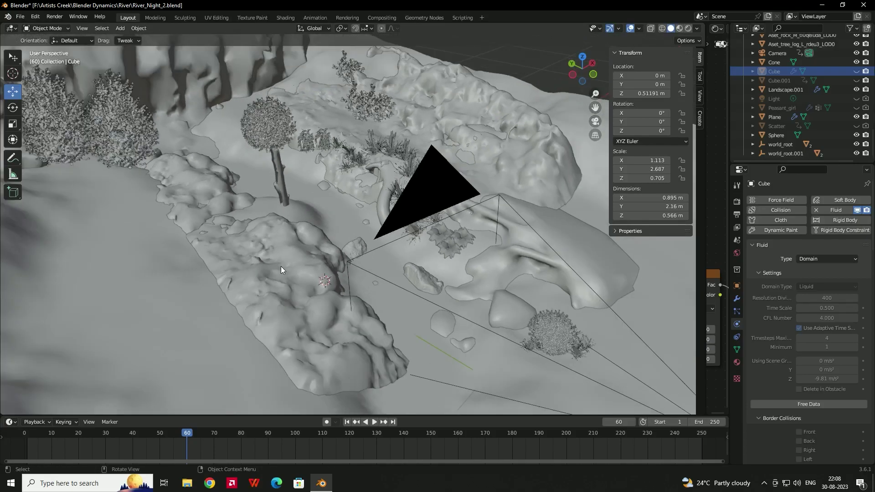
click(305, 258)
scroll(311, 253, up, 3)
middle_drag(311, 253, 284, 246)
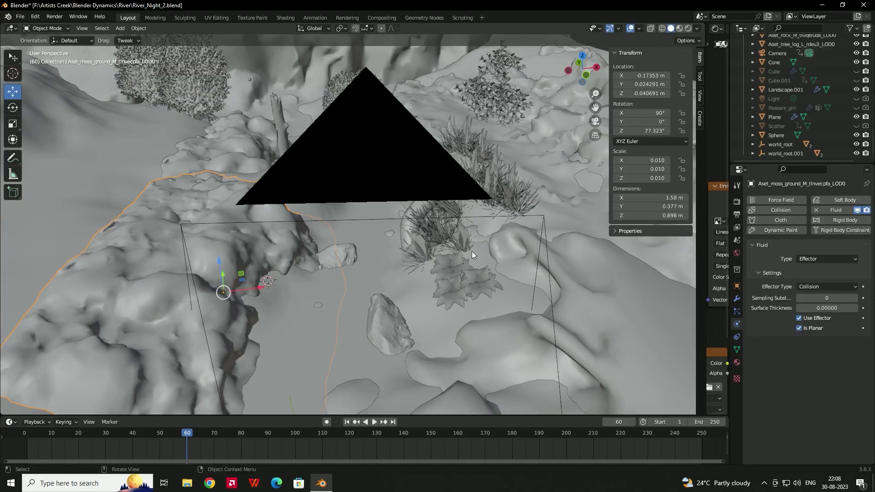
middle_drag(472, 250, 422, 253)
click(481, 220)
middle_drag(461, 280, 410, 228)
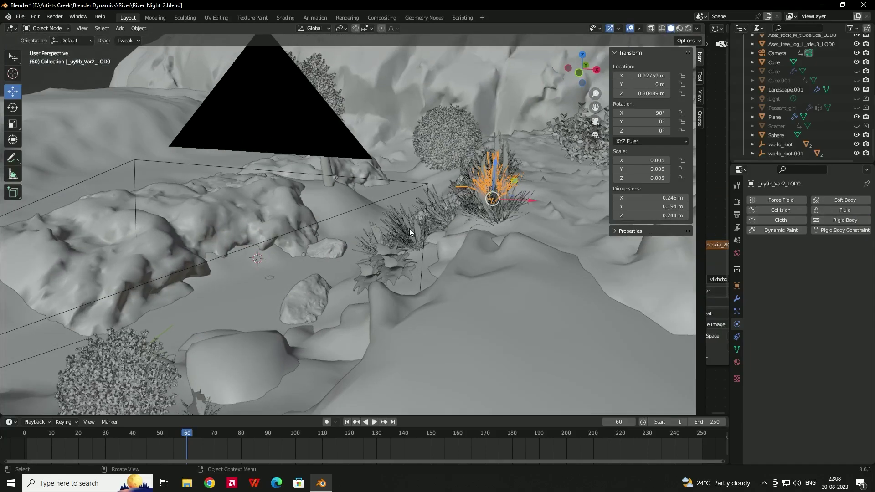
Select the camera and run its keyframed animation to frame 124 to examine the move through the scene.
click(401, 199)
key(KP_Decimal)
key(shift+ctrl+space)
drag(106, 447, 360, 246)
scroll(395, 195, up, 4)
scroll(412, 231, down, 4)
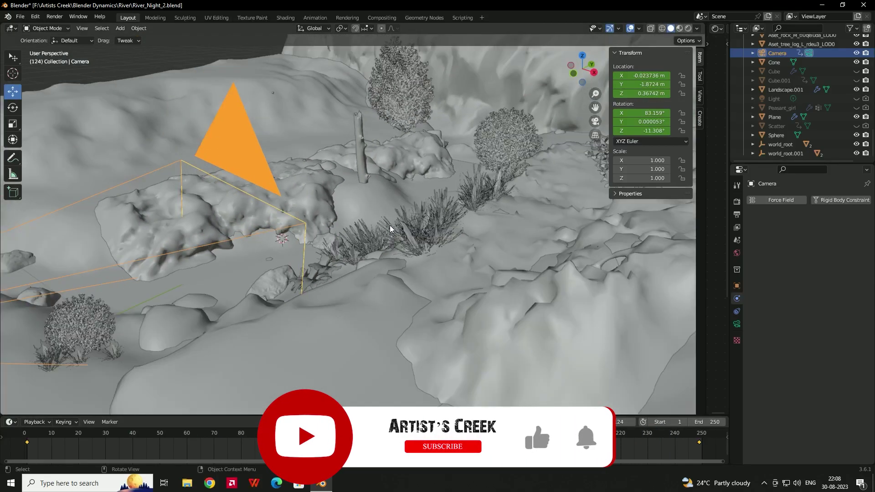